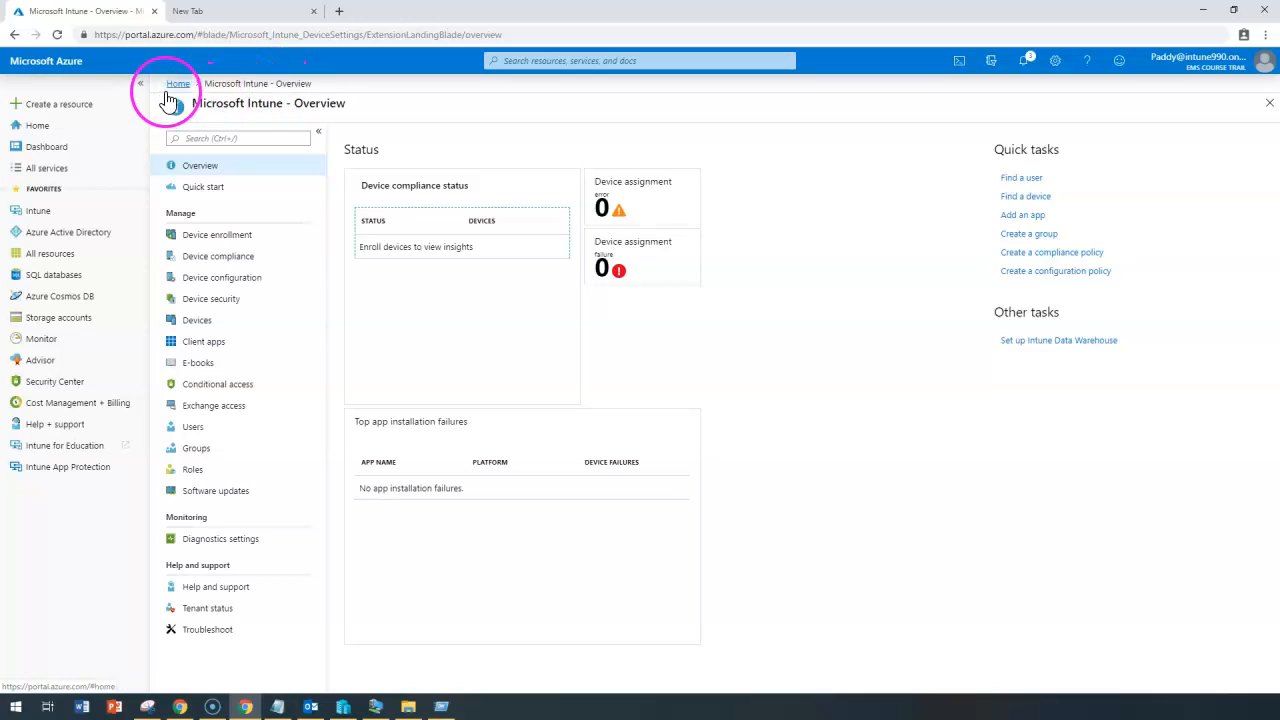
Go to Intune's Device configuration Profiles list showing the existing Windows 10 profiles.
{"action": "left_click", "coordinate": [40, 211]}
{"action": "left_click", "coordinate": [222, 278]}
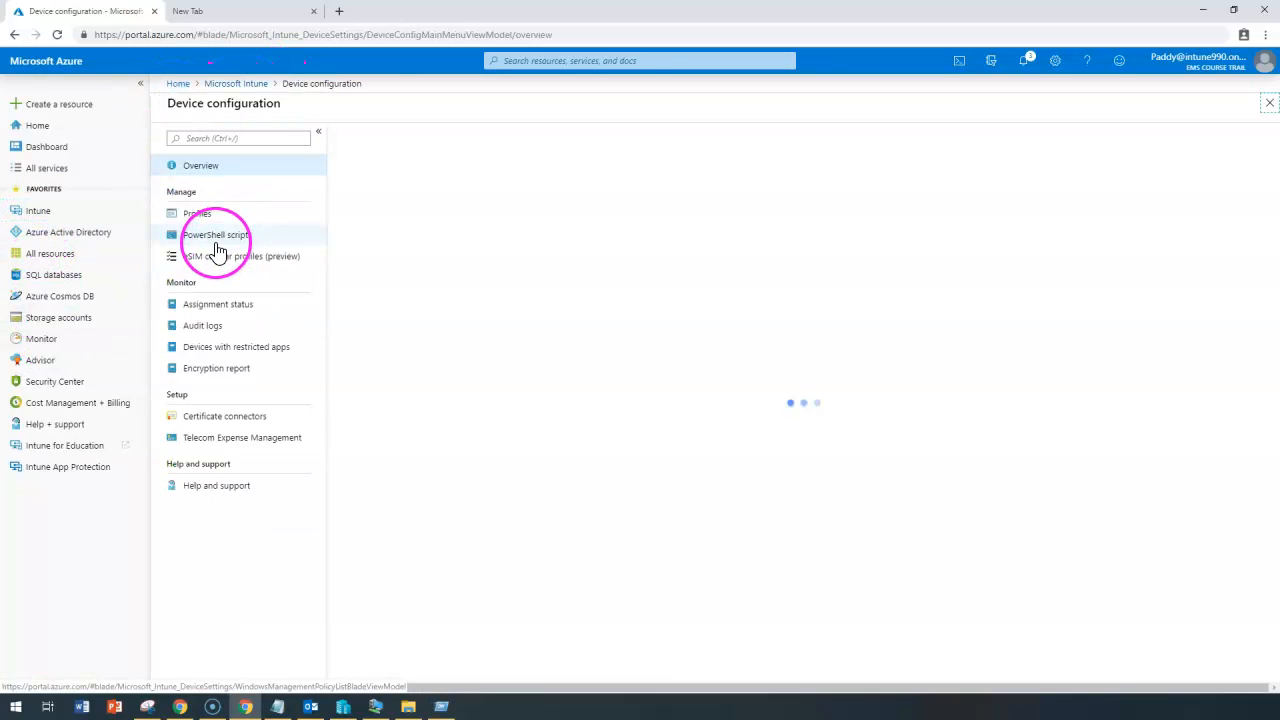
{"action": "left_click", "coordinate": [193, 212]}
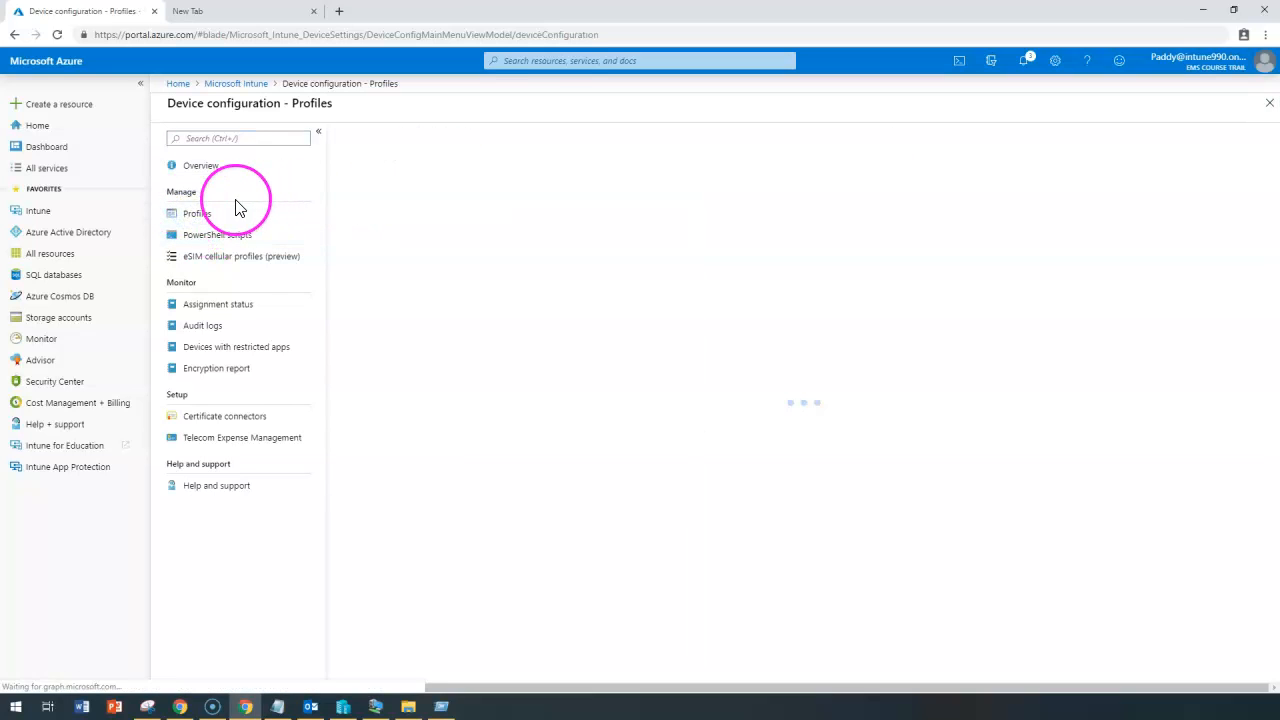
{"action": "left_click", "coordinate": [396, 143]}
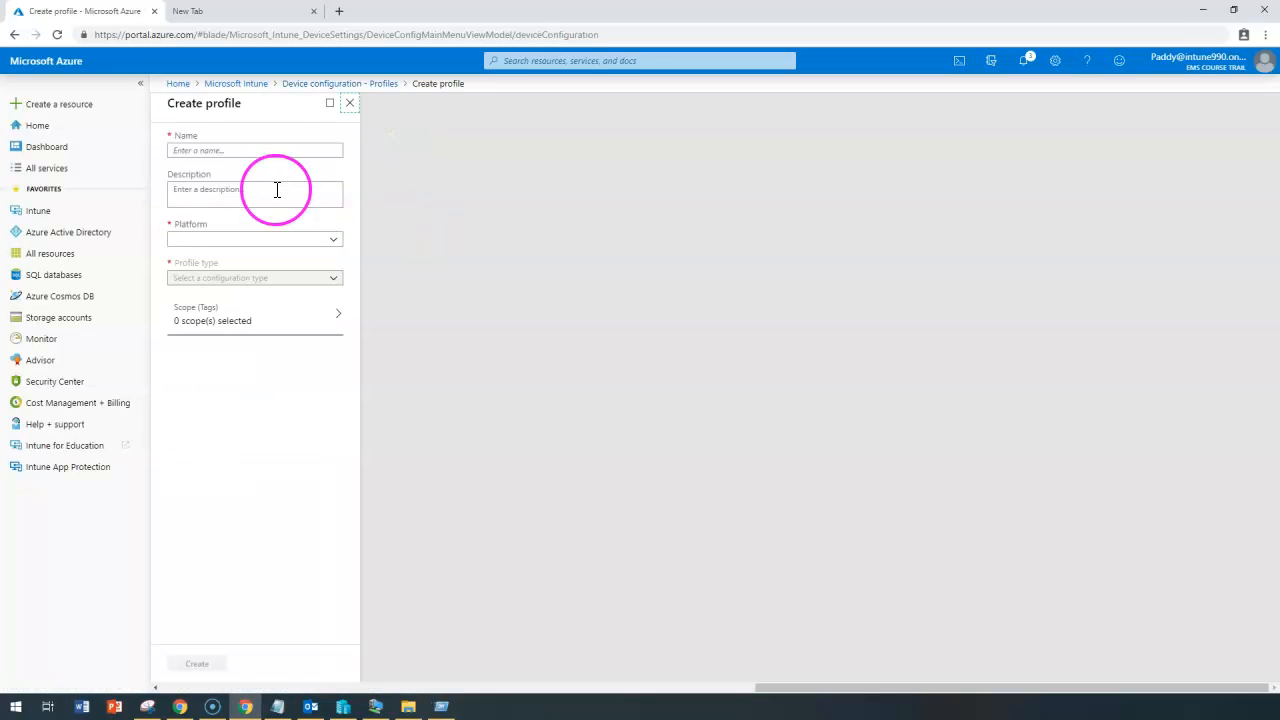
Set the new profile's platform to Windows 10 and later and its type to Endpoint protection.
{"action": "left_click", "coordinate": [222, 147]}
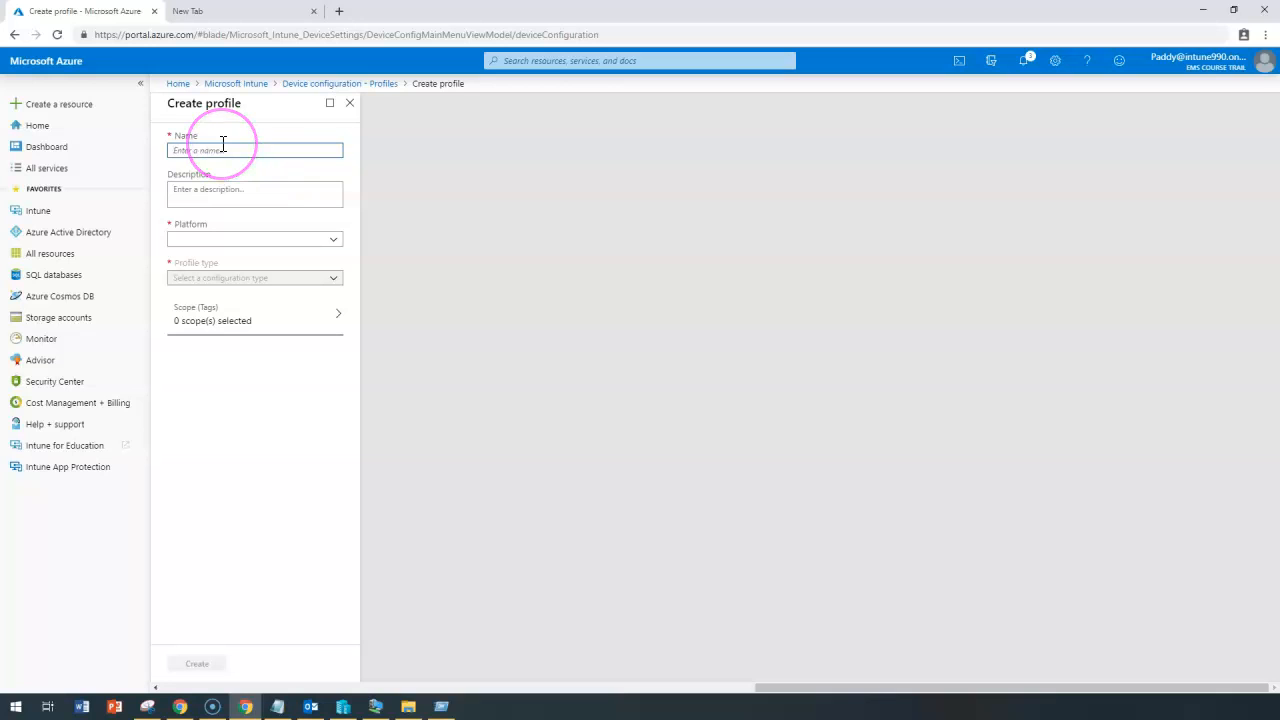
{"action": "left_click", "coordinate": [257, 240]}
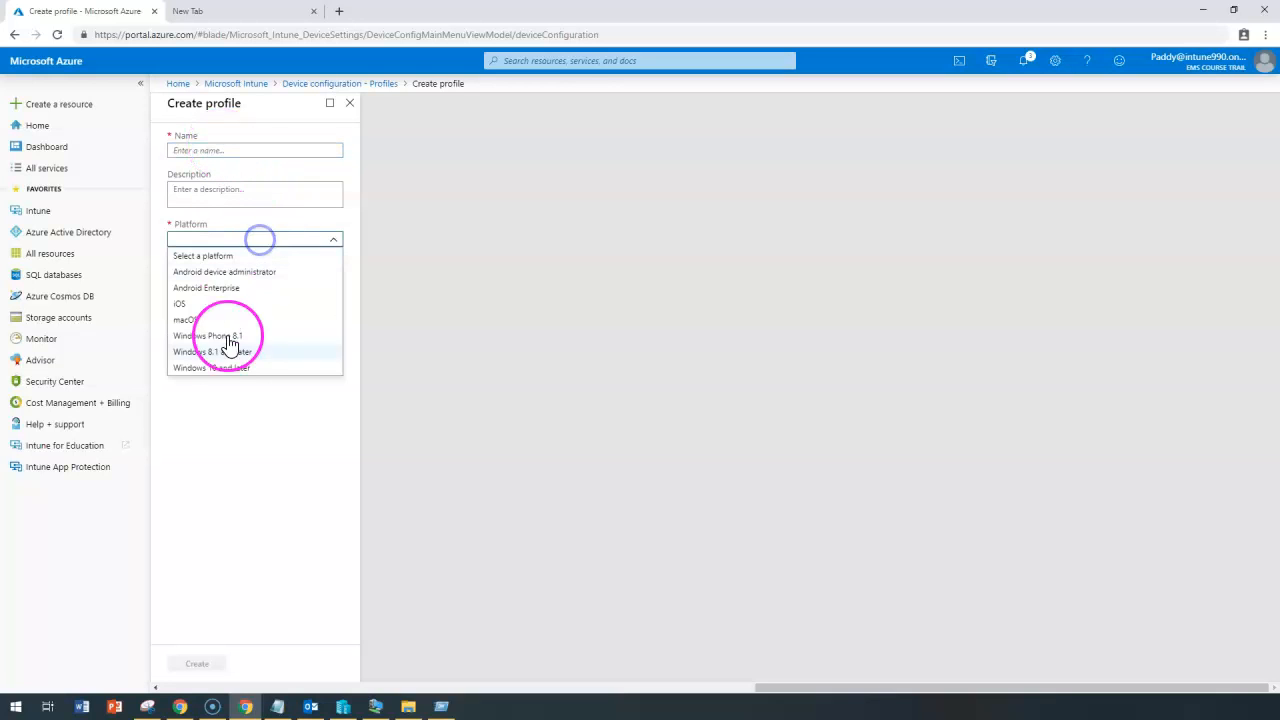
{"action": "left_click", "coordinate": [217, 370]}
{"action": "left_click", "coordinate": [231, 280]}
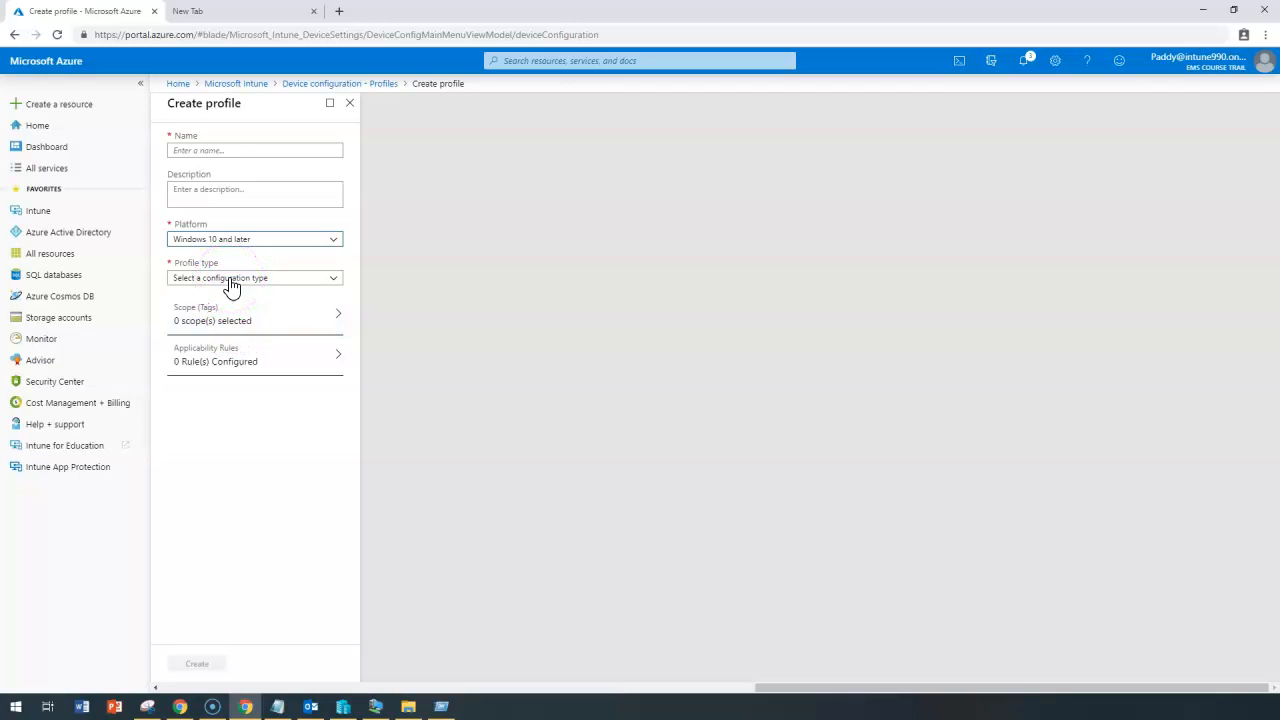
{"action": "left_click", "coordinate": [231, 280]}
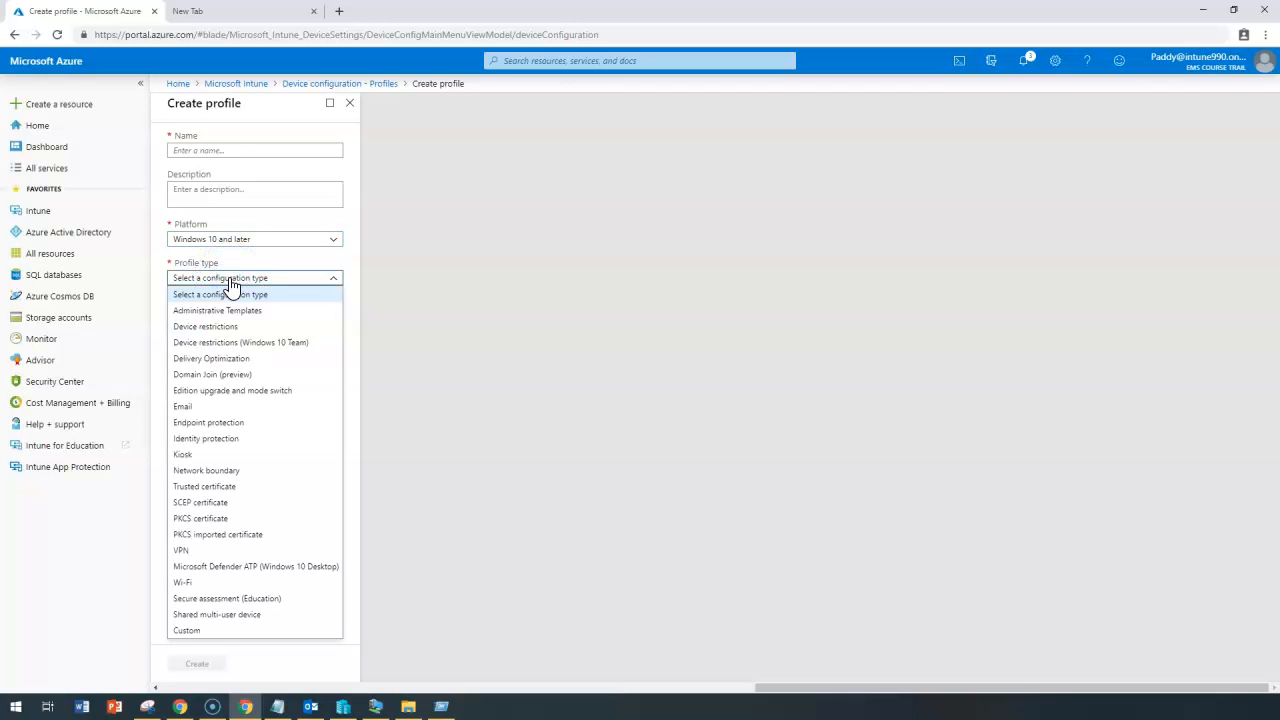
{"action": "left_click", "coordinate": [237, 430]}
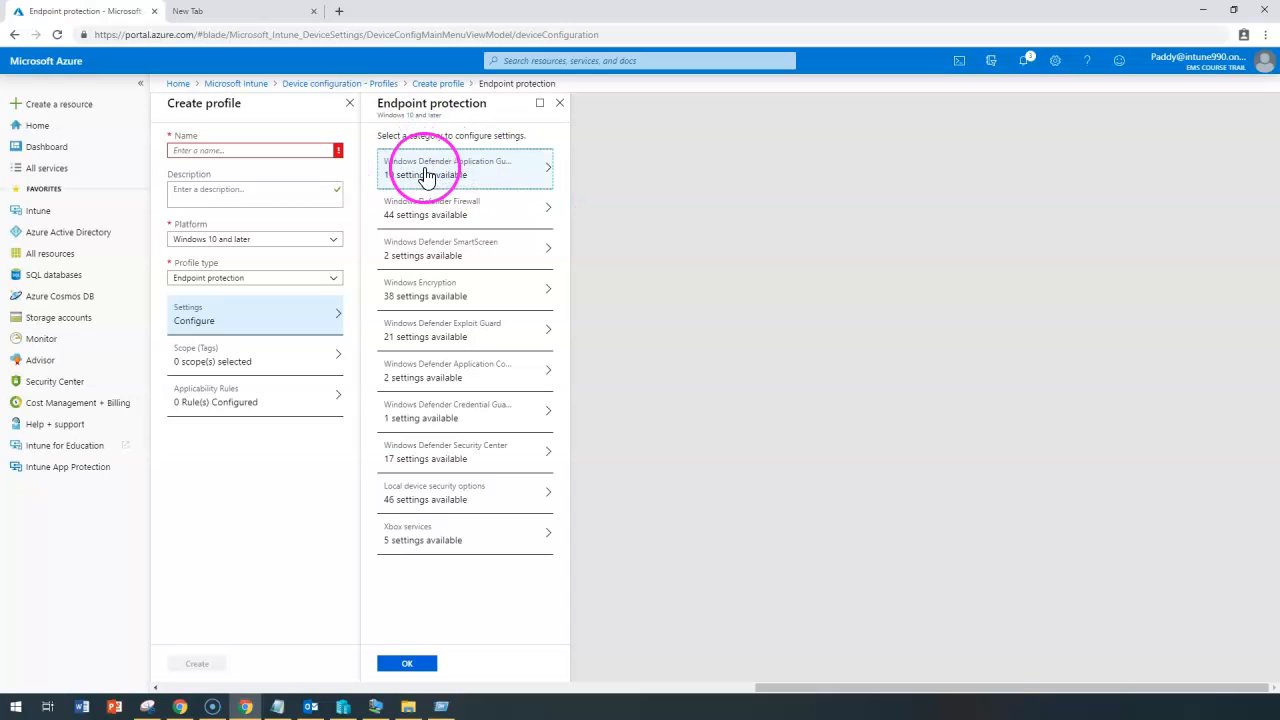
Set Windows Defender Application Guard to Enabled for Edge.
{"action": "left_click", "coordinate": [502, 170]}
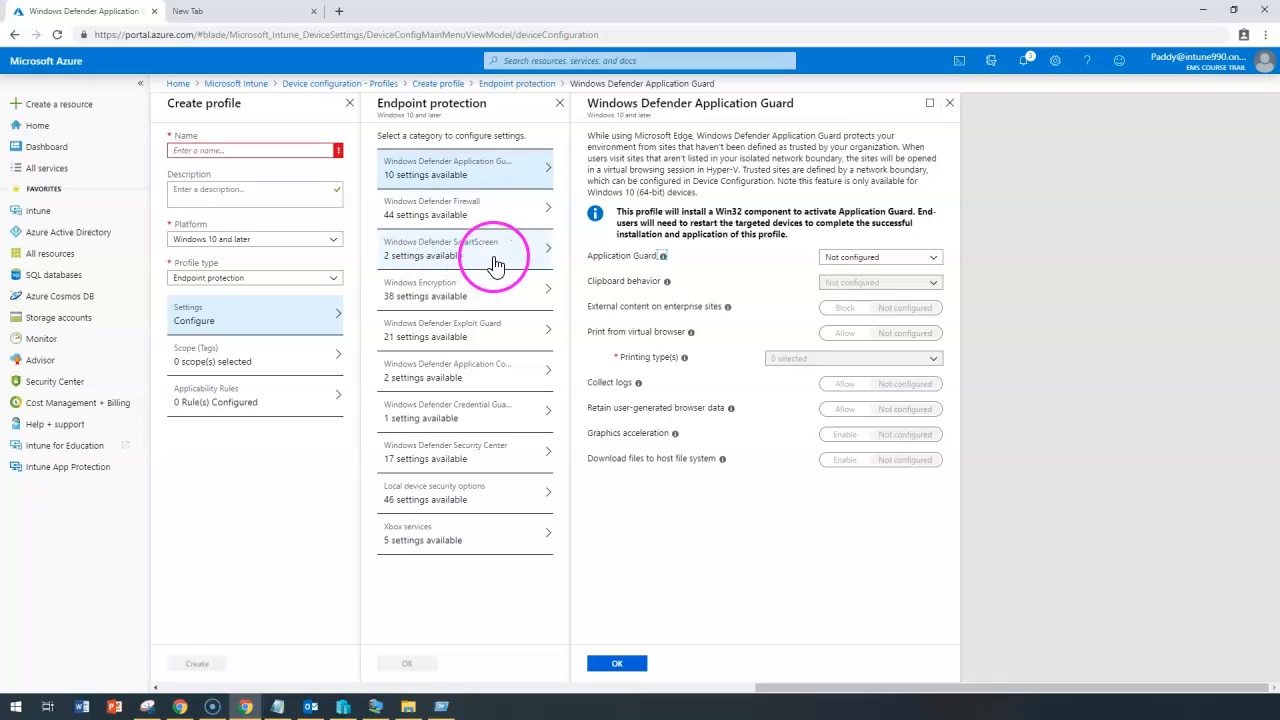
{"action": "left_click", "coordinate": [425, 288]}
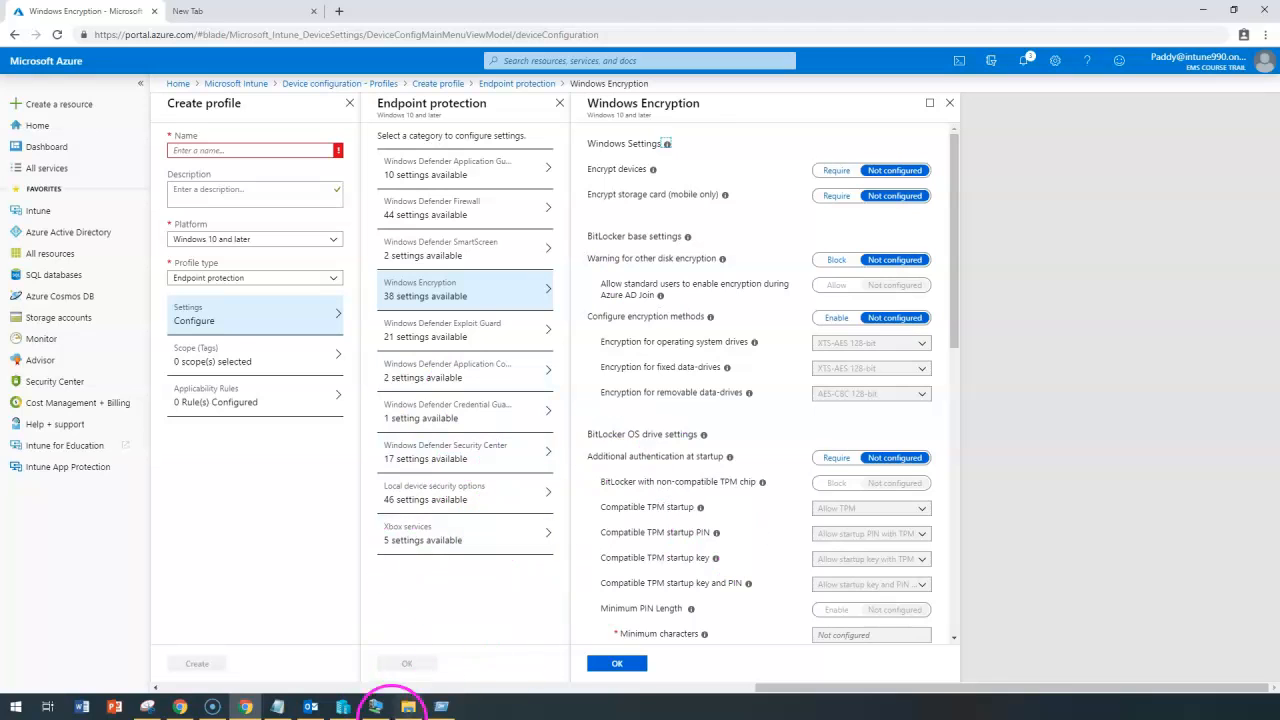
{"action": "left_click", "coordinate": [444, 184]}
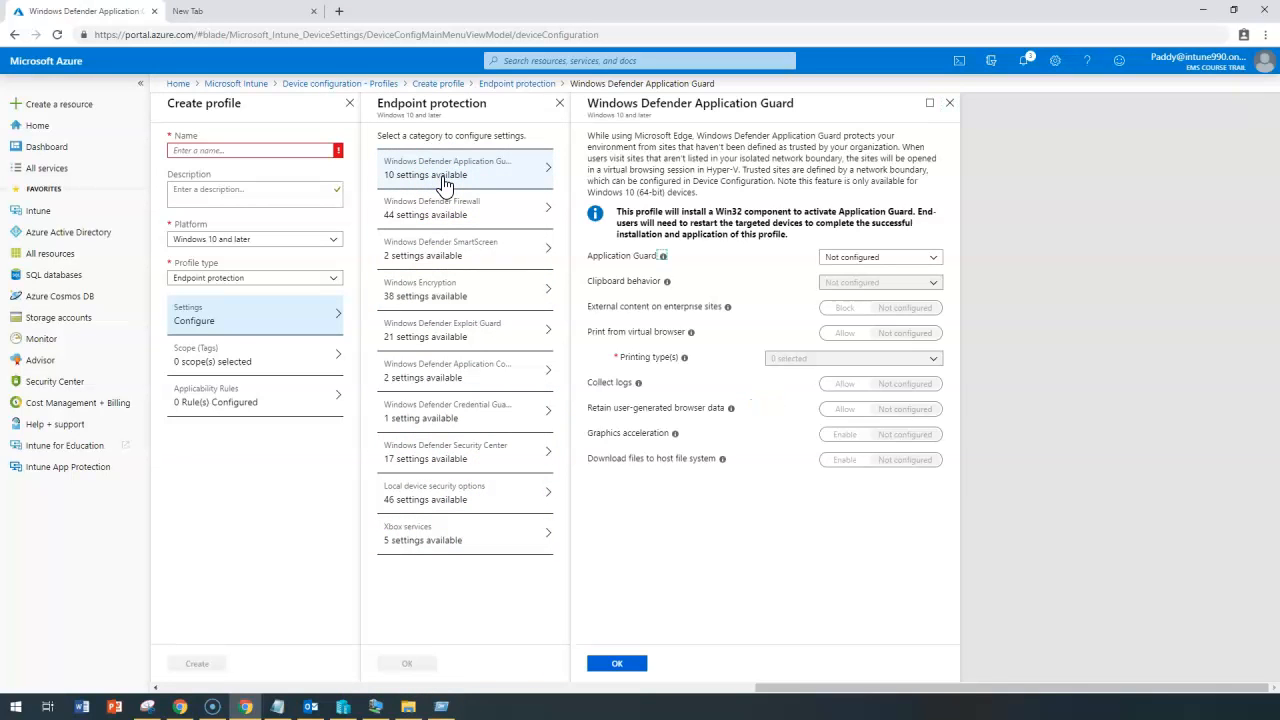
{"action": "left_click", "coordinate": [898, 259]}
{"action": "left_click", "coordinate": [903, 294]}
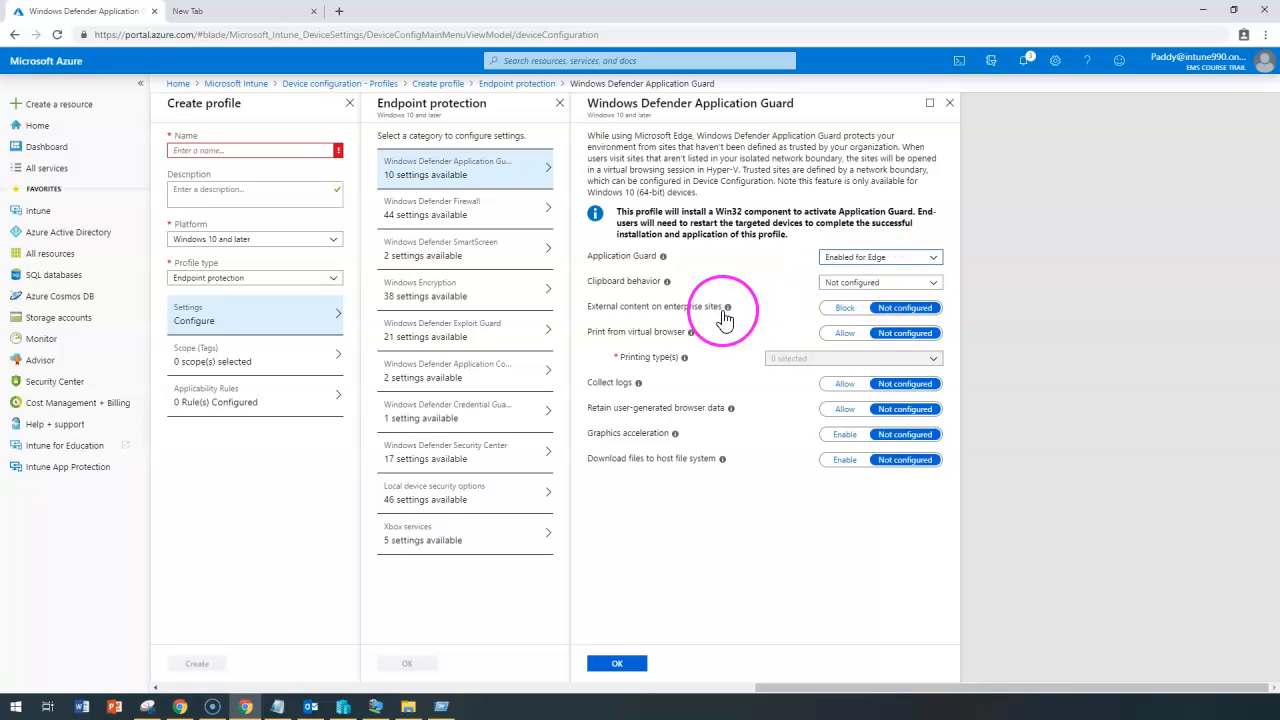
Leave clipboard behavior Not configured and allow printing from the virtual browser.
{"action": "left_click", "coordinate": [888, 284]}
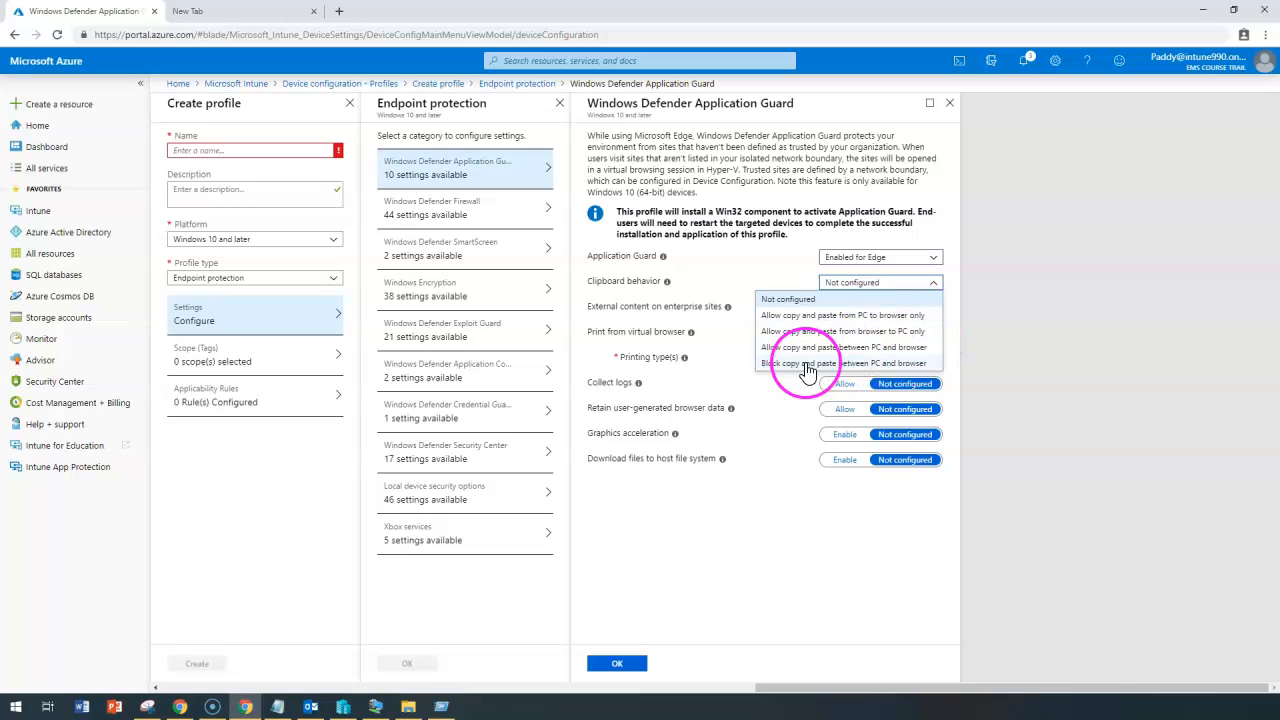
{"action": "left_click", "coordinate": [740, 265]}
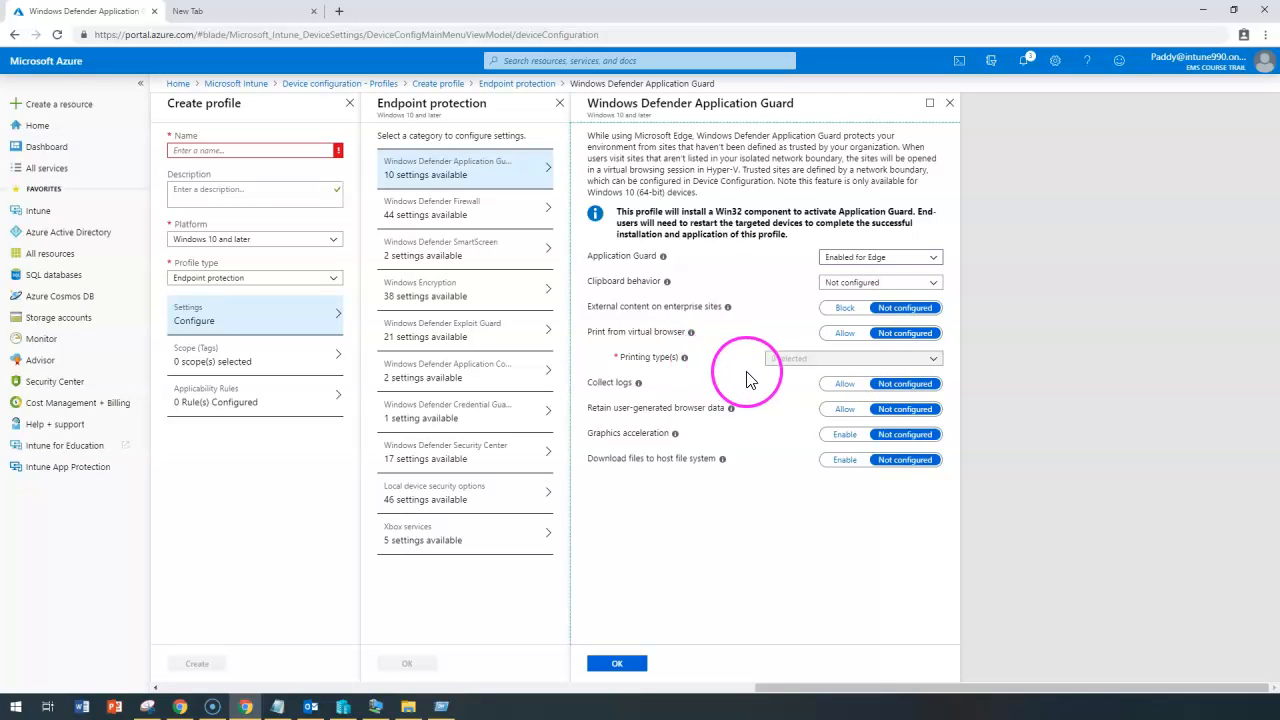
{"action": "left_click", "coordinate": [846, 335]}
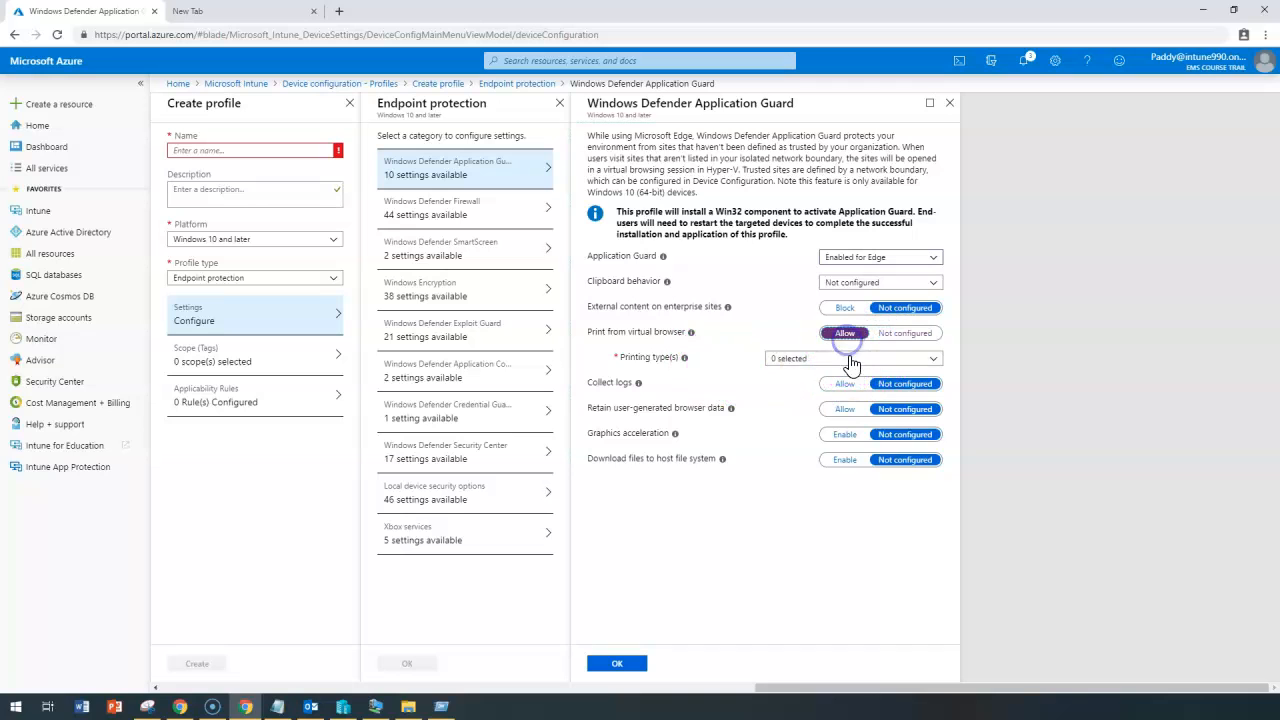
{"action": "left_click", "coordinate": [850, 359]}
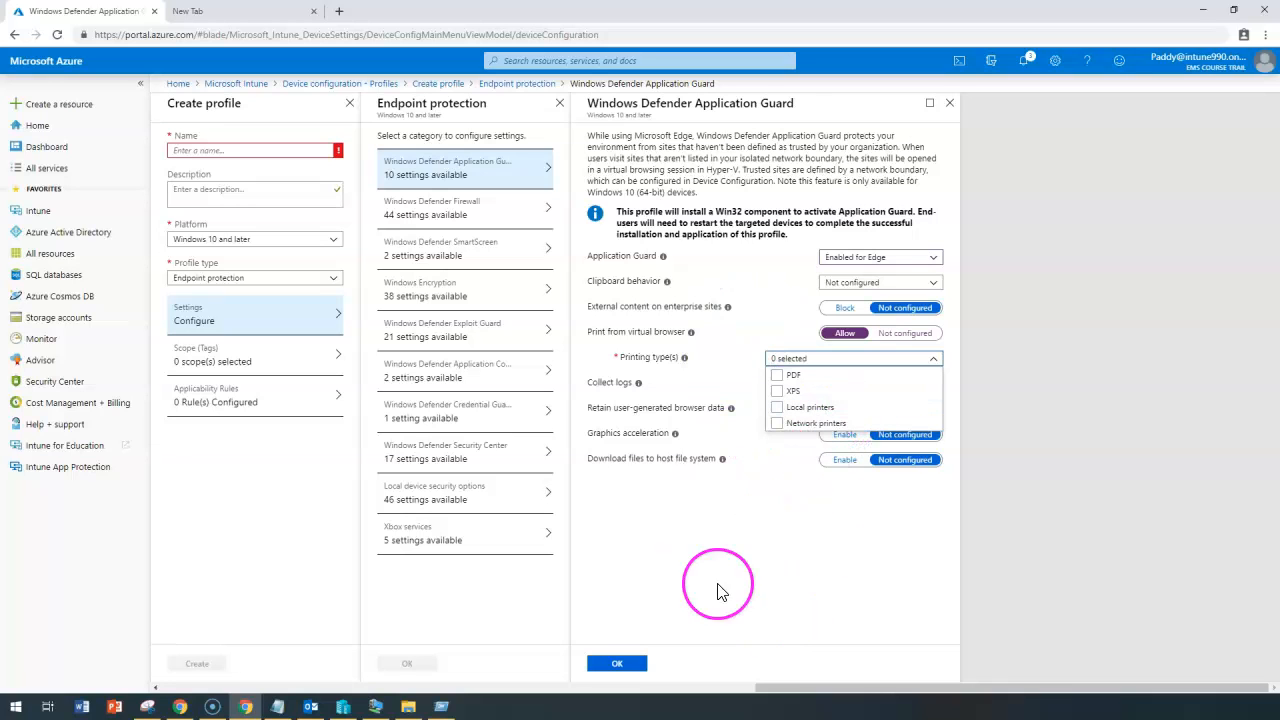
{"action": "left_click", "coordinate": [693, 555]}
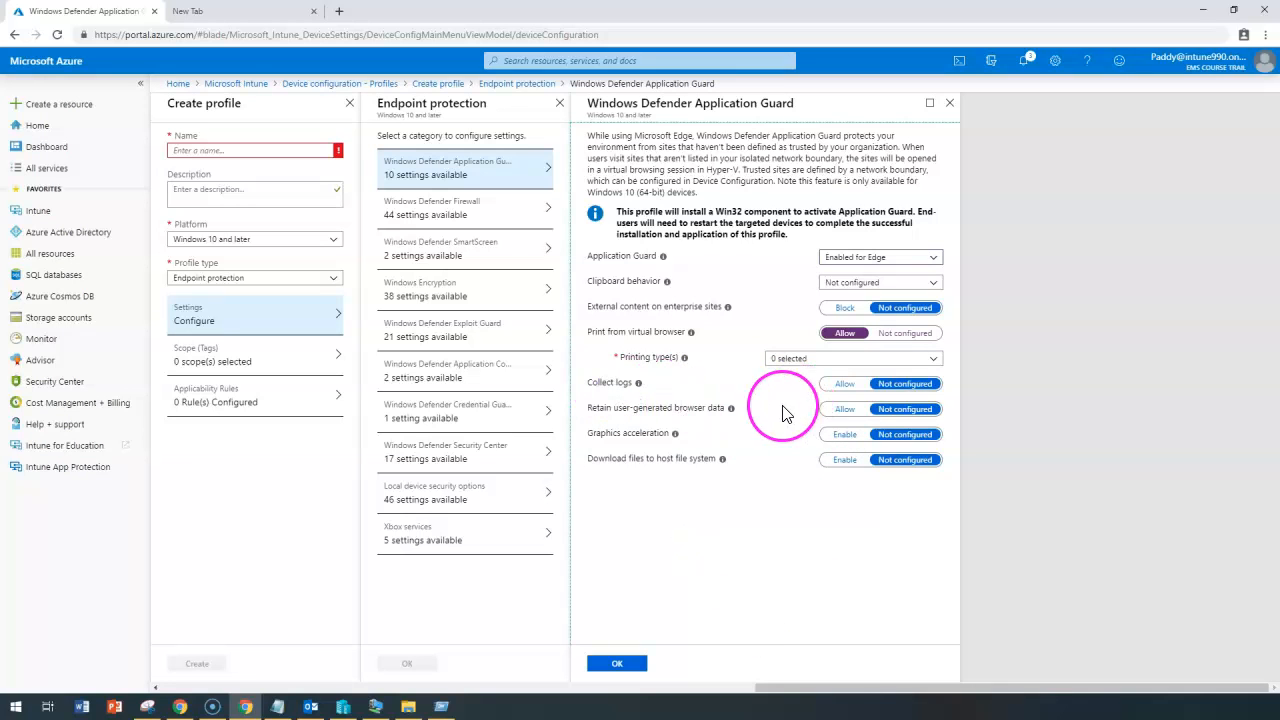
{"action": "left_click", "coordinate": [449, 214]}
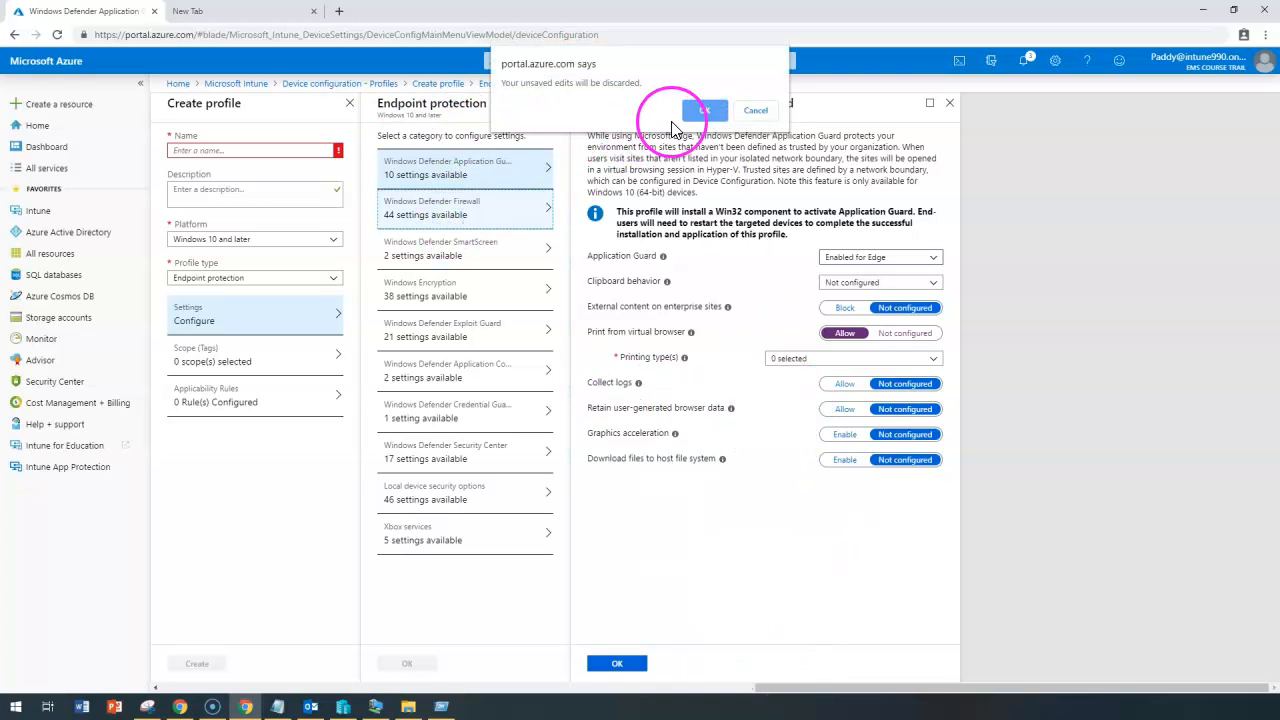
Discard the Application Guard edits and enable Windows Defender Firewall for the Domain (workplace) network.
{"action": "left_click", "coordinate": [701, 113]}
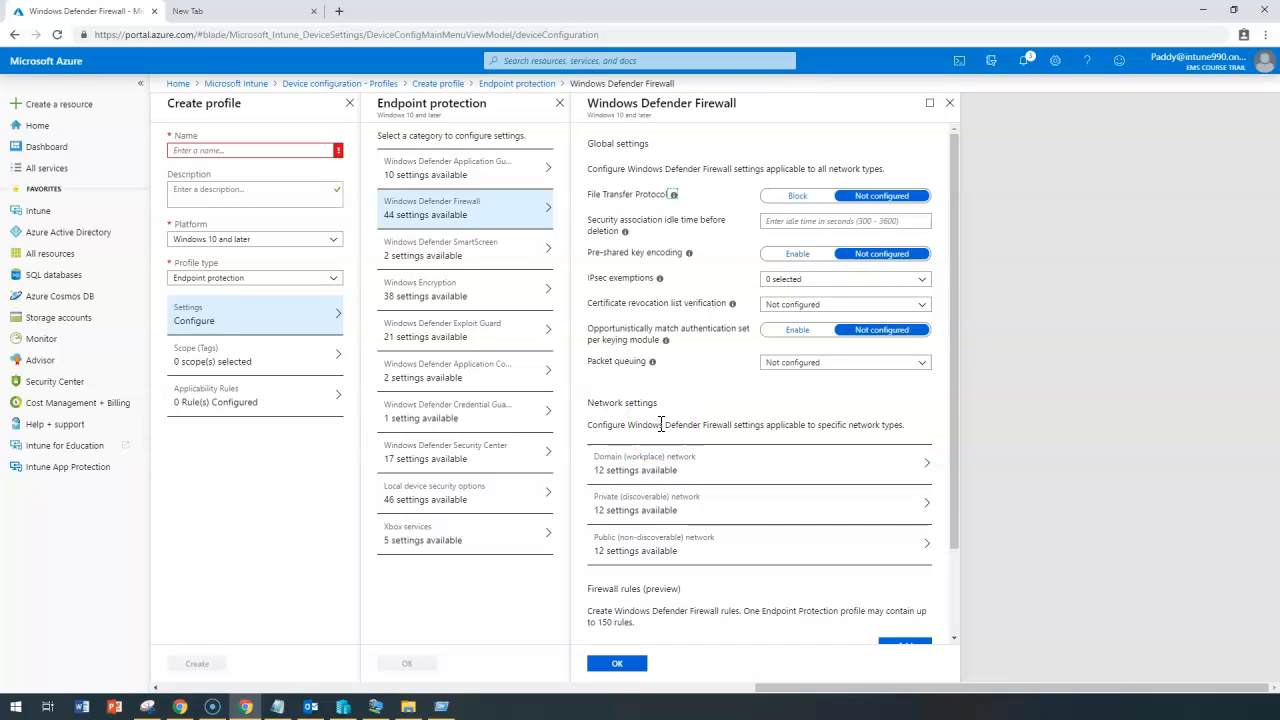
{"action": "scroll", "coordinate": [700, 530], "scroll_direction": "down", "scroll_amount": 2}
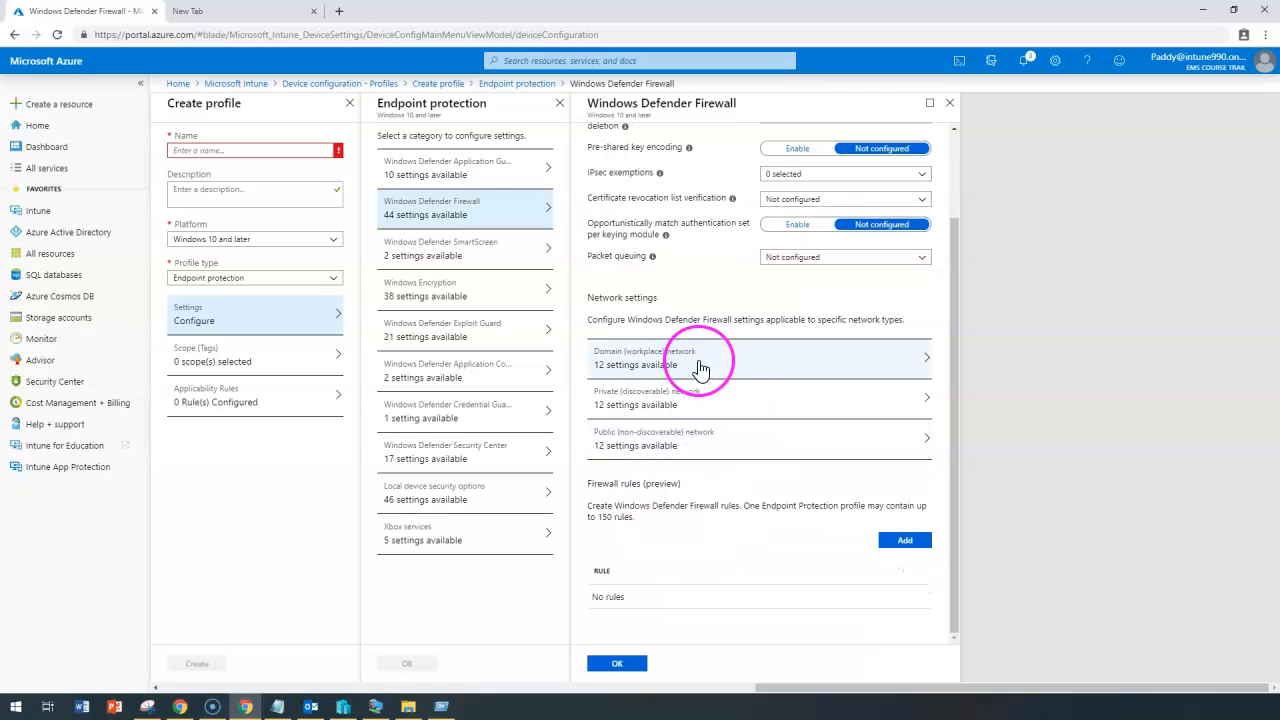
{"action": "left_click", "coordinate": [630, 368]}
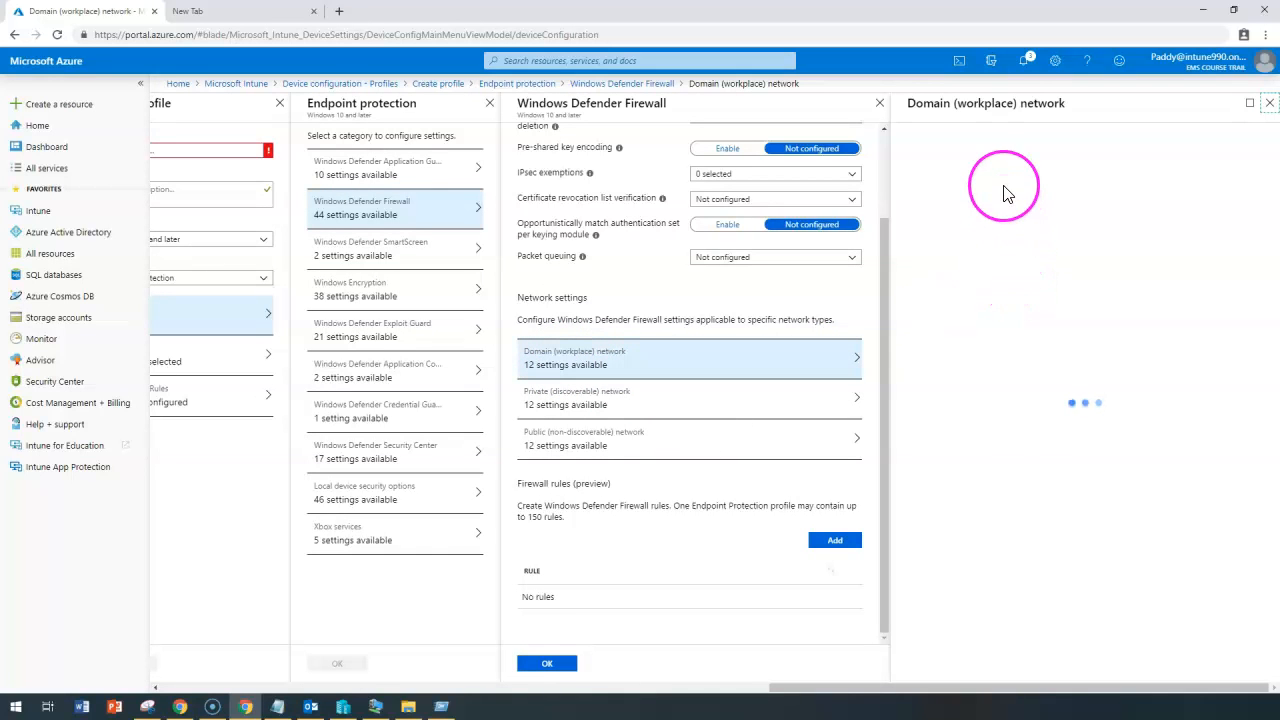
{"action": "left_click", "coordinate": [1163, 162]}
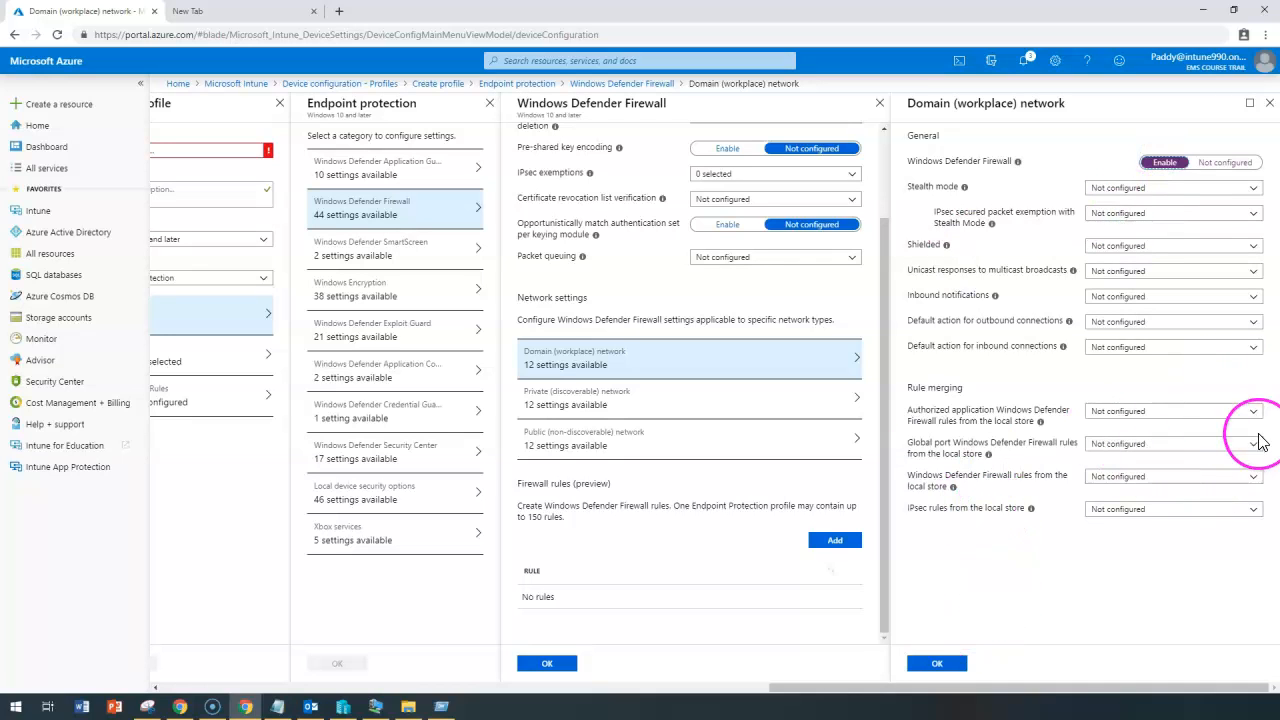
{"action": "left_click", "coordinate": [1123, 485]}
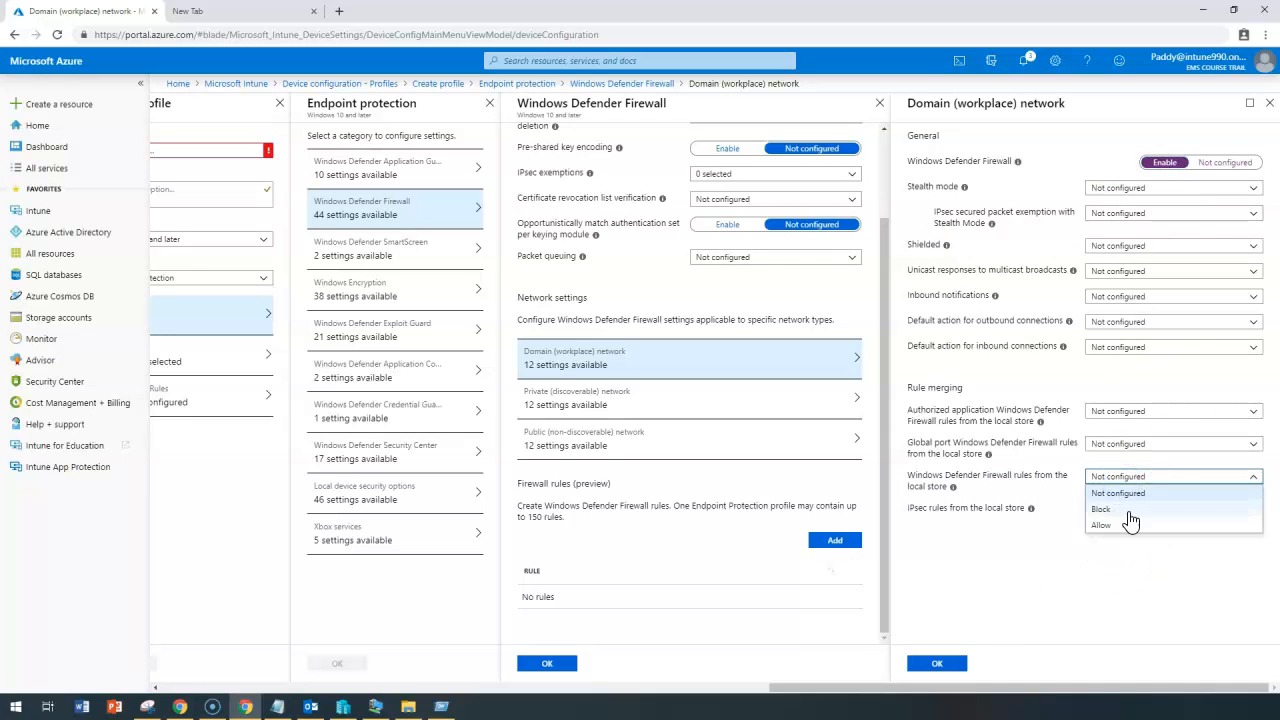
{"action": "left_click", "coordinate": [1028, 421]}
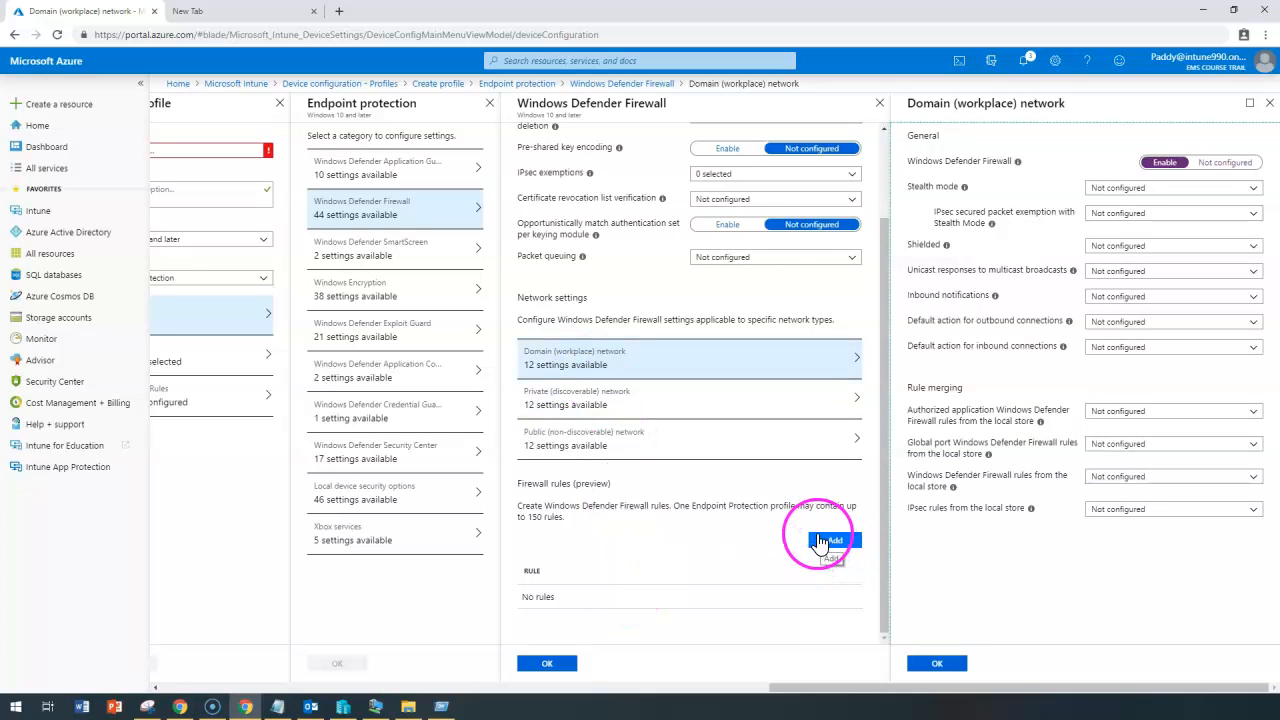
Start a new firewall rule and name it 'SQL Port'.
{"action": "left_click", "coordinate": [838, 540]}
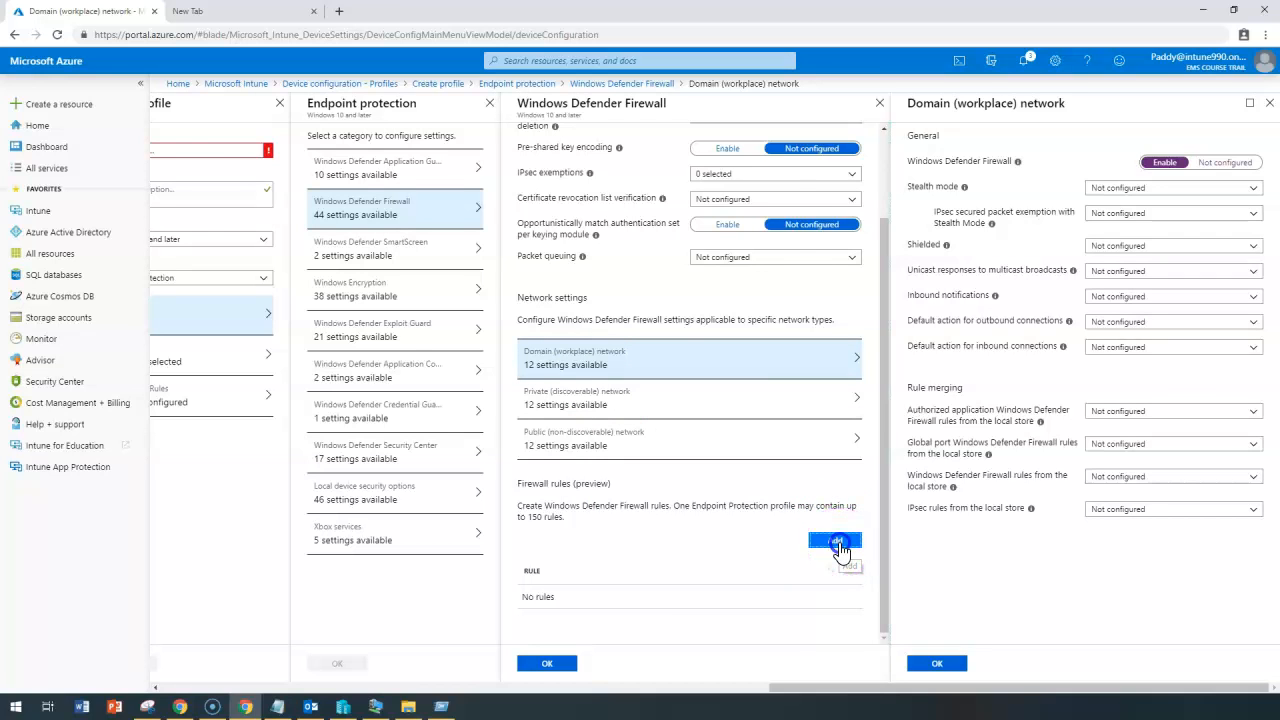
{"action": "left_click", "coordinate": [838, 543]}
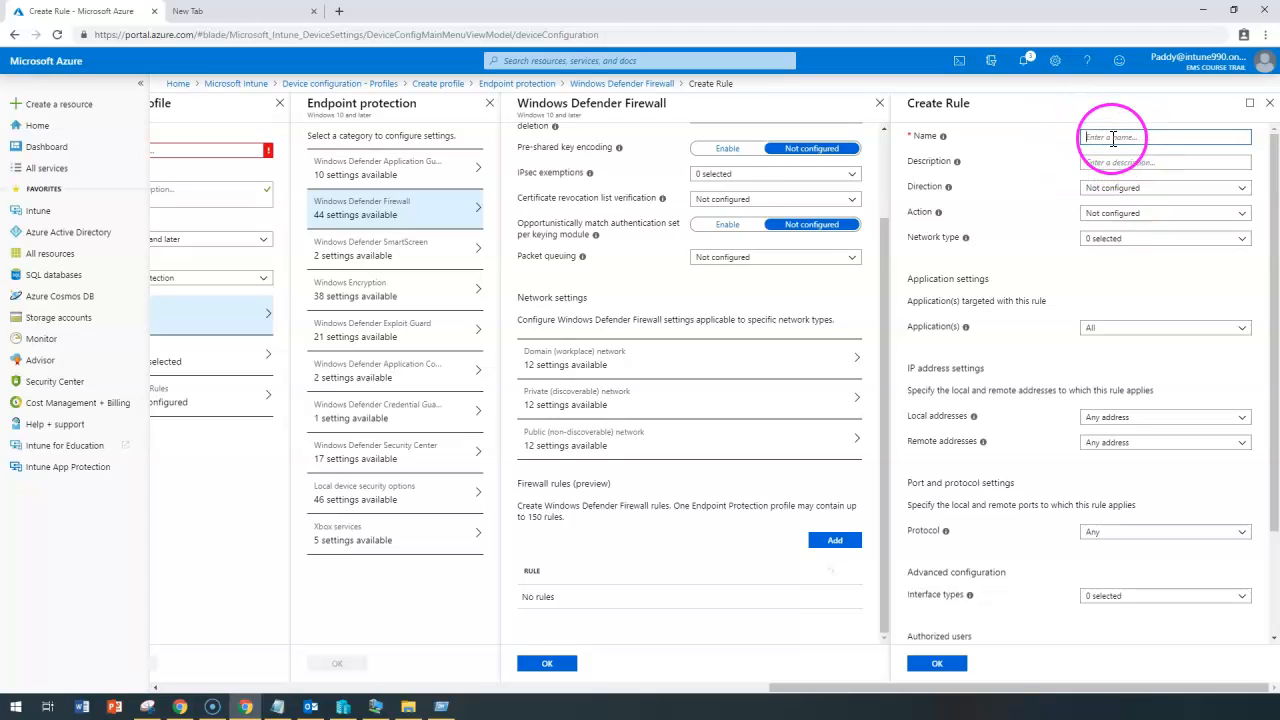
{"action": "type", "text": "SQL P"}
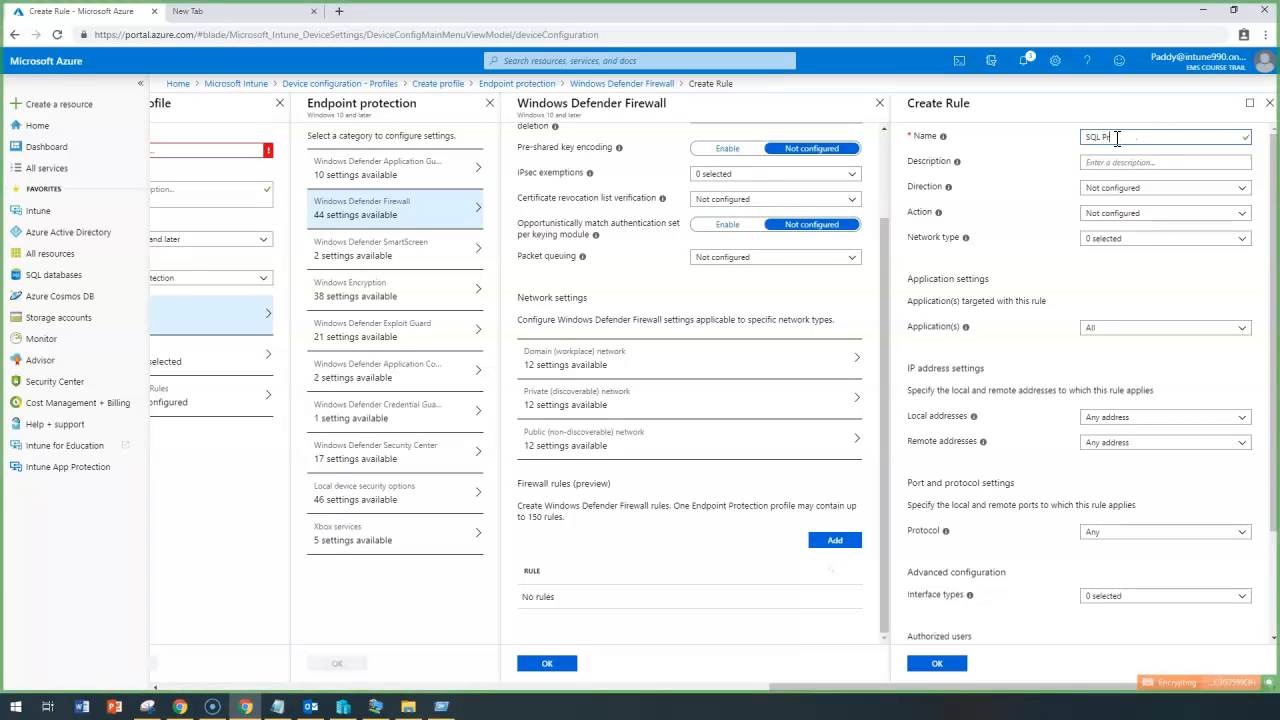
{"action": "type", "text": "ort"}
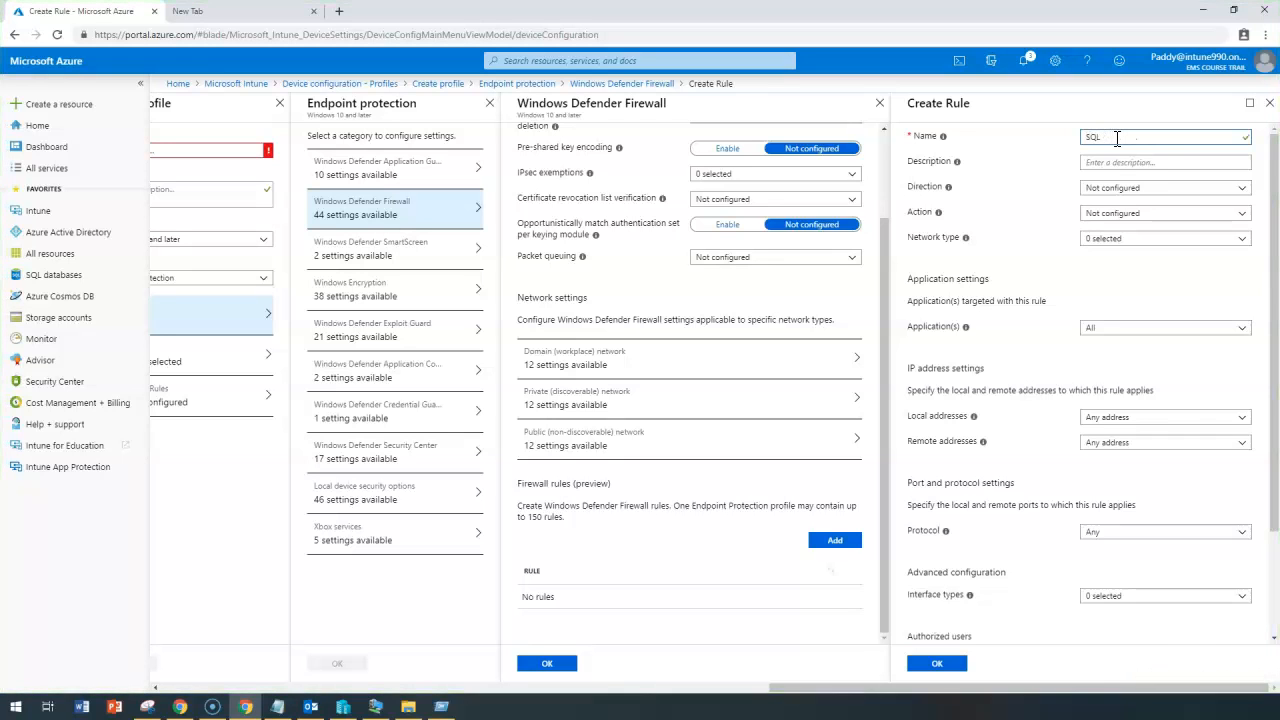
{"action": "left_click", "coordinate": [1135, 146]}
Make SQL Port an inbound Allow rule on the Domain network for all applications.
{"action": "left_click", "coordinate": [1230, 213]}
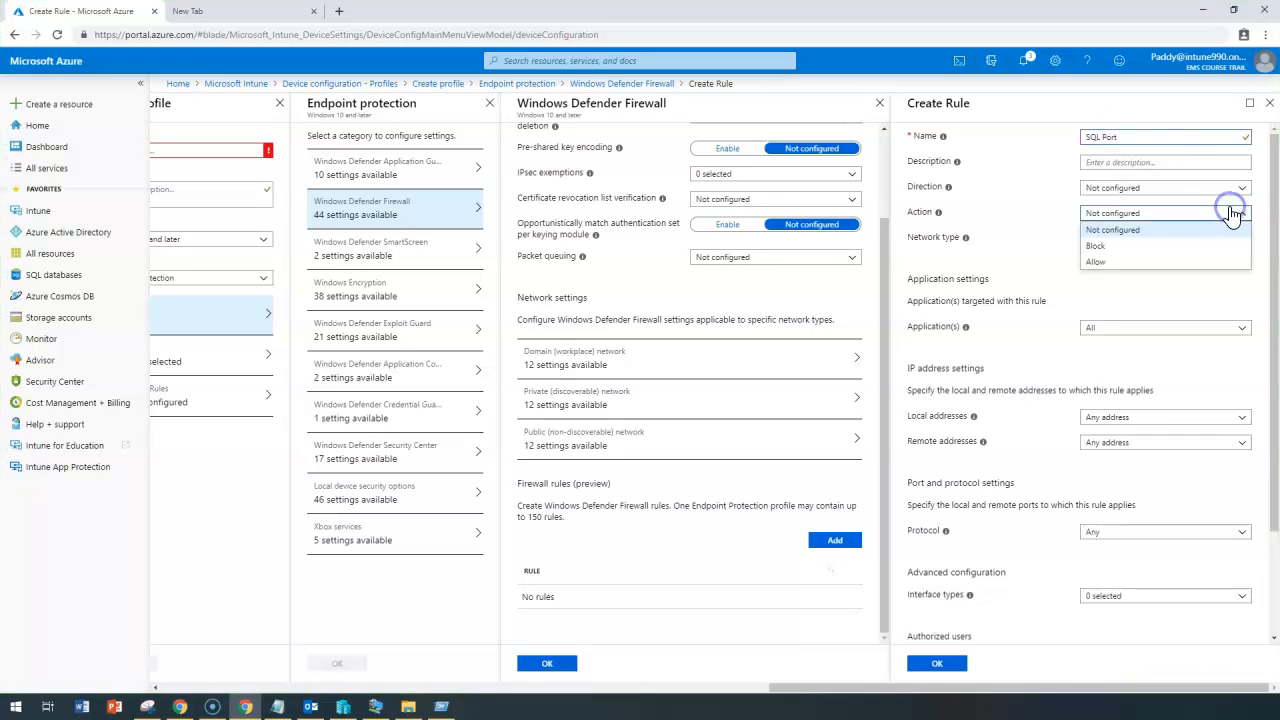
{"action": "left_click", "coordinate": [1066, 199]}
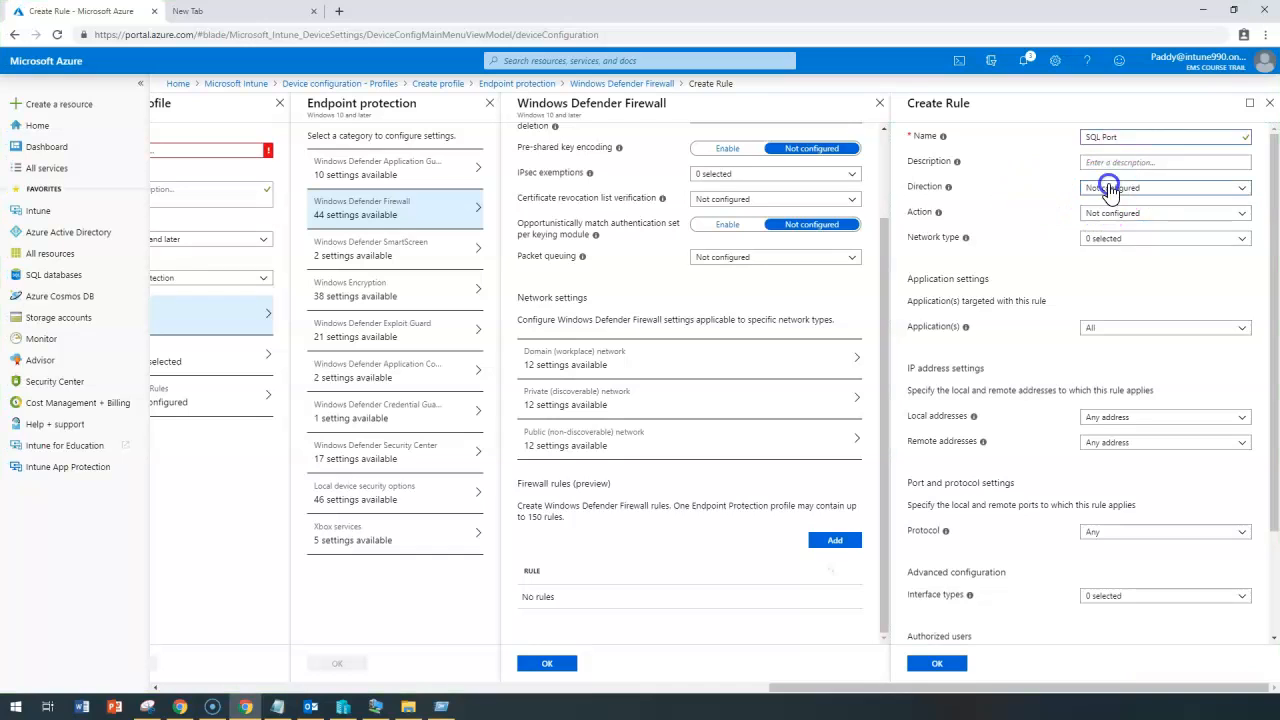
{"action": "left_click", "coordinate": [1090, 190]}
{"action": "left_click", "coordinate": [1113, 222]}
{"action": "left_click", "coordinate": [1103, 212]}
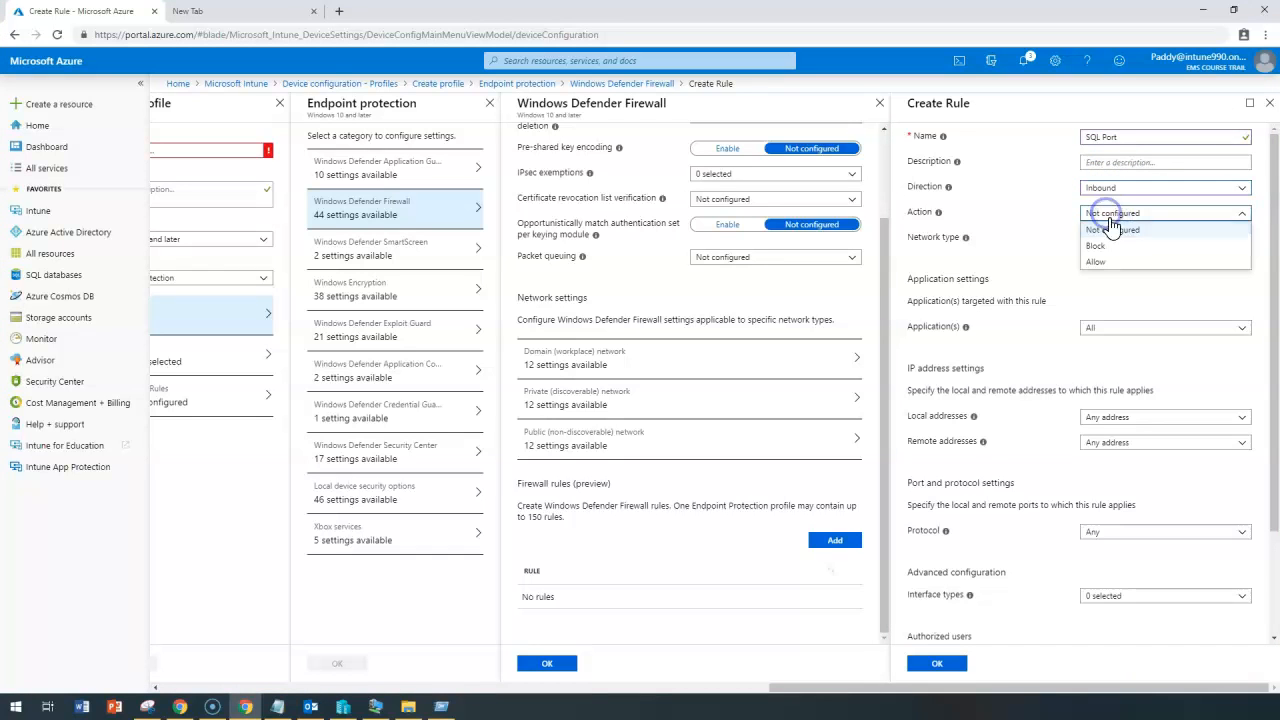
{"action": "left_click", "coordinate": [1102, 262]}
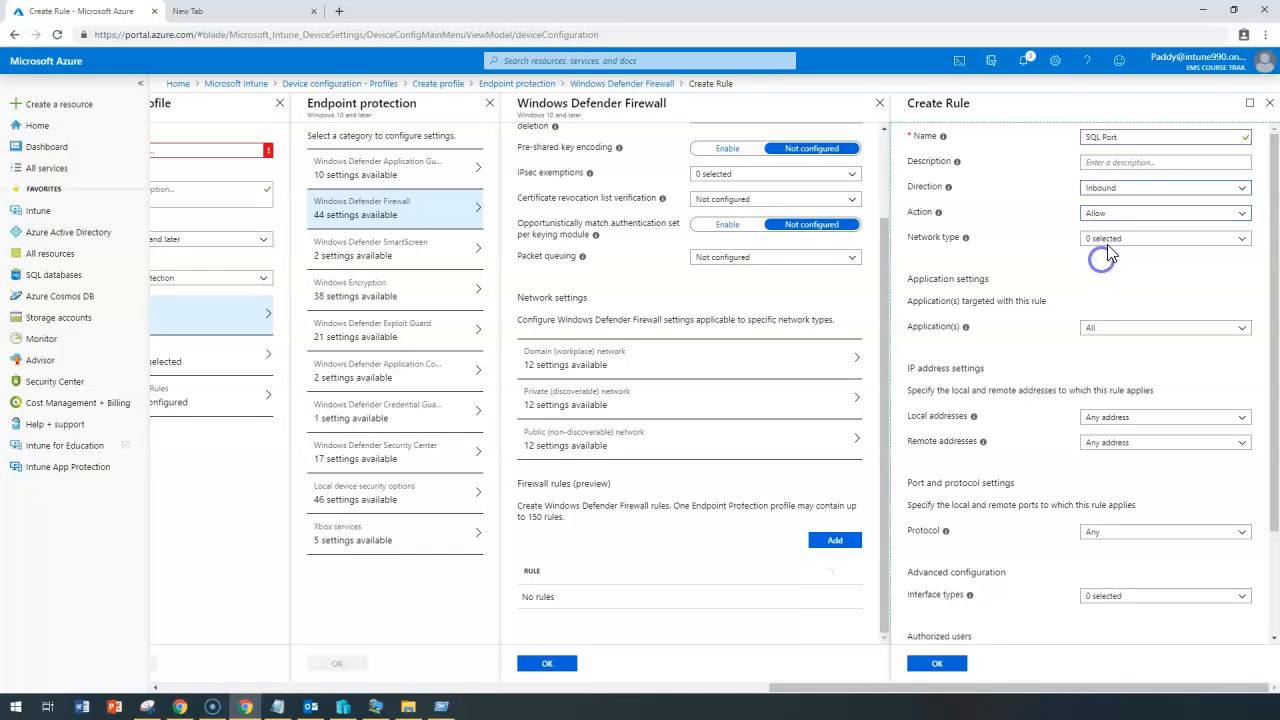
{"action": "left_click", "coordinate": [1125, 244]}
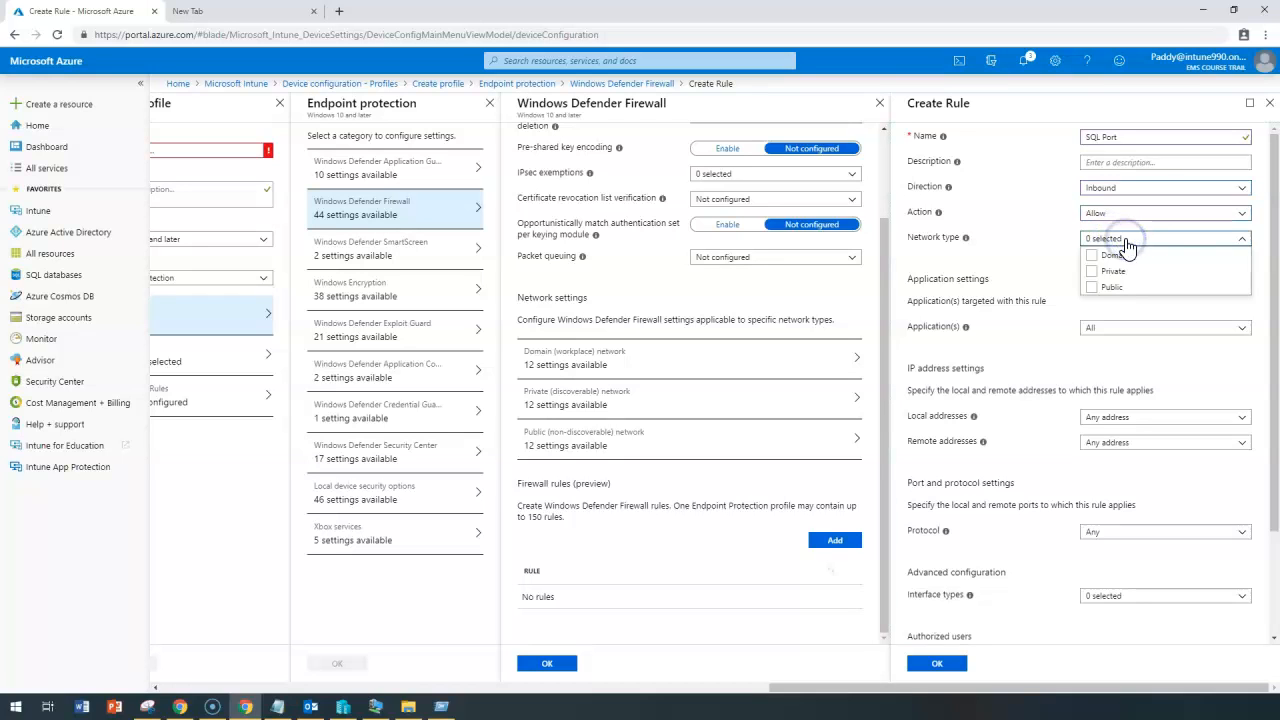
{"action": "left_click", "coordinate": [1091, 256]}
{"action": "left_click", "coordinate": [1069, 299]}
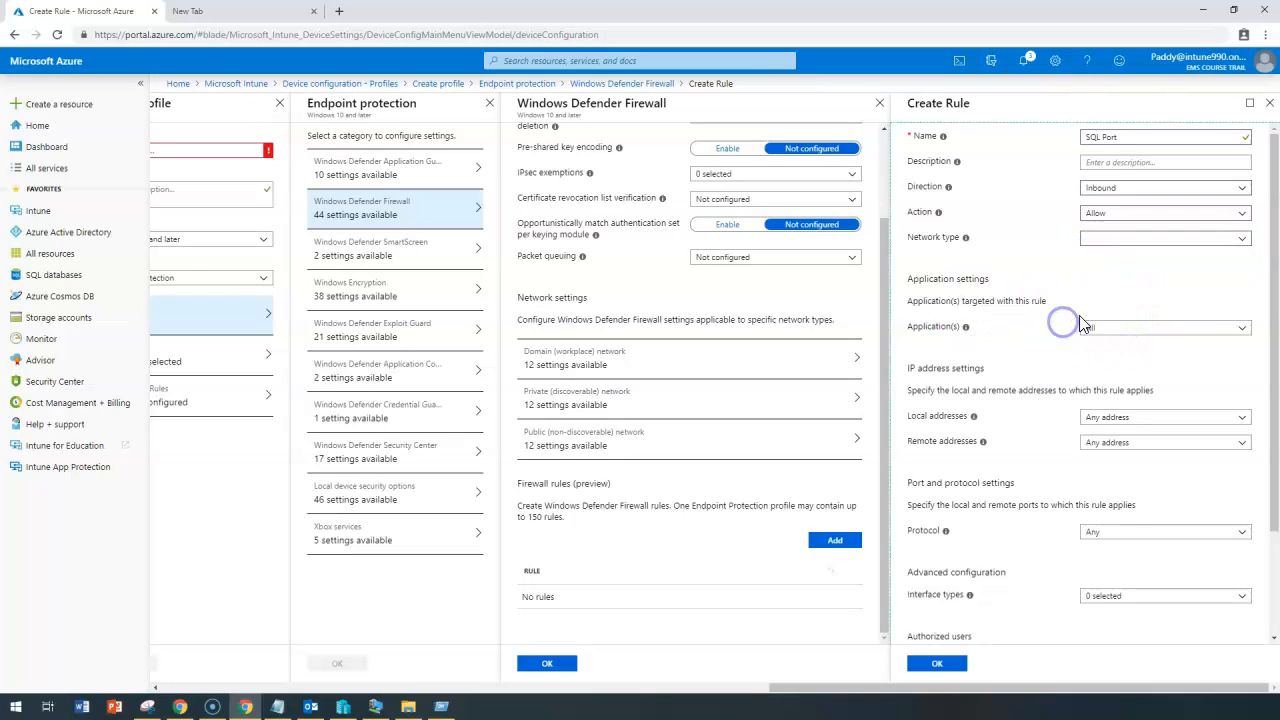
{"action": "left_click", "coordinate": [1128, 330]}
{"action": "left_click", "coordinate": [1122, 378]}
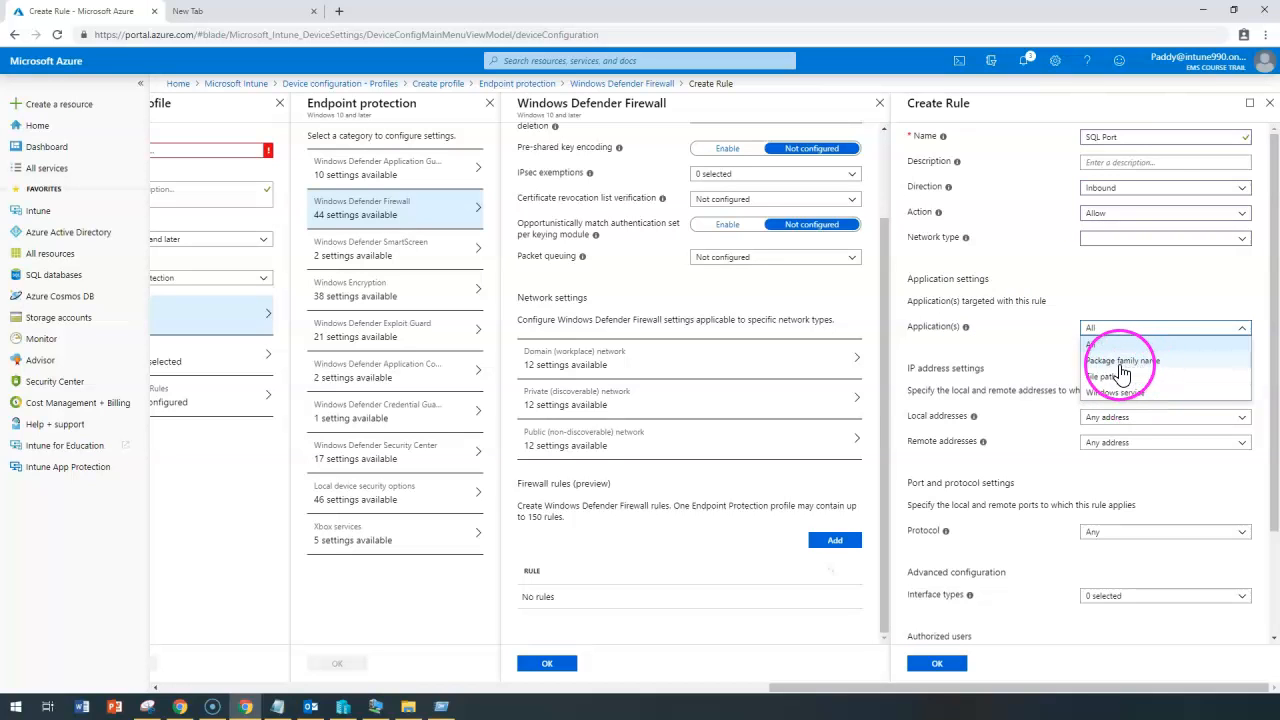
{"action": "left_click", "coordinate": [1020, 389]}
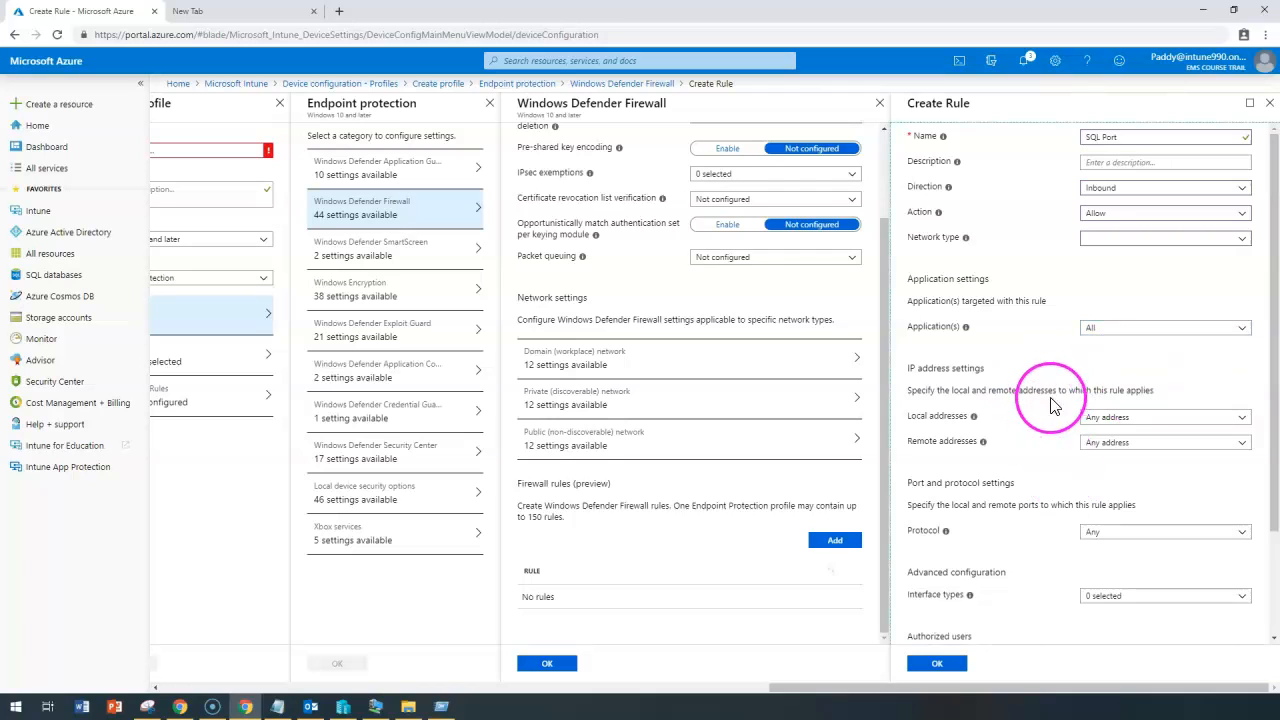
{"action": "left_click_drag", "start_coordinate": [1014, 376], "coordinate": [1051, 449]}
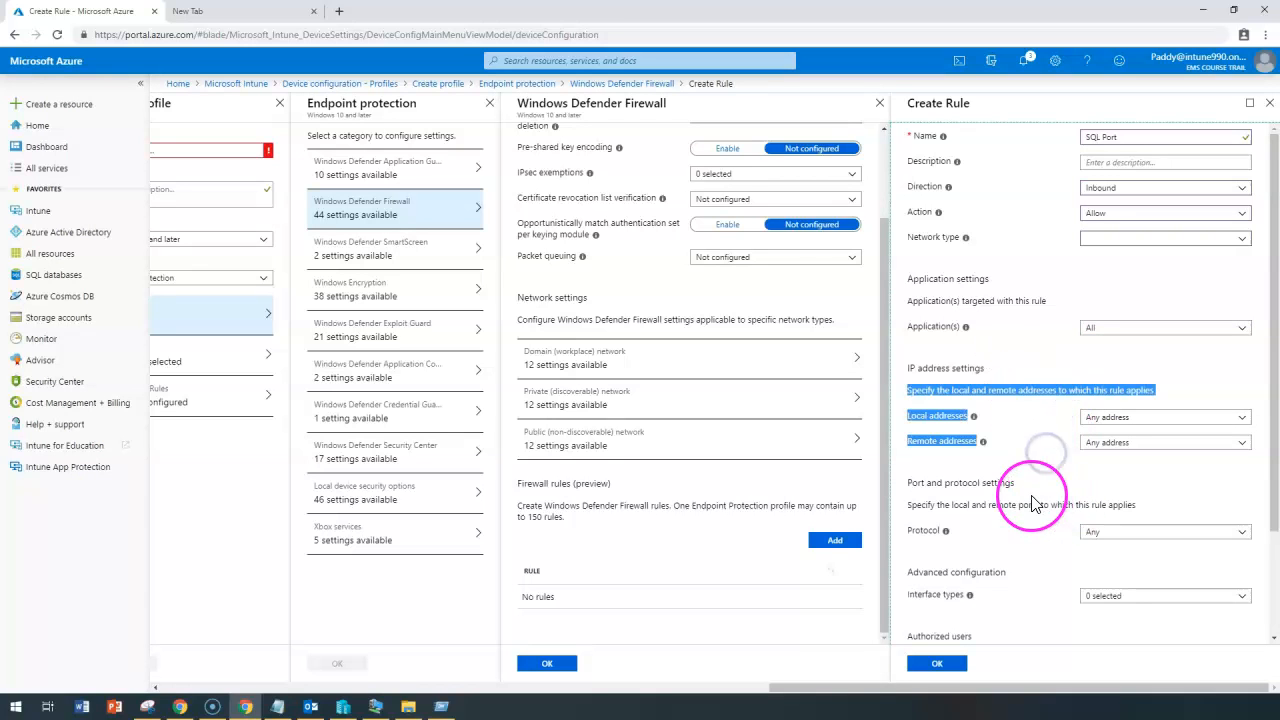
{"action": "scroll", "coordinate": [1046, 531], "scroll_direction": "down", "scroll_amount": 2}
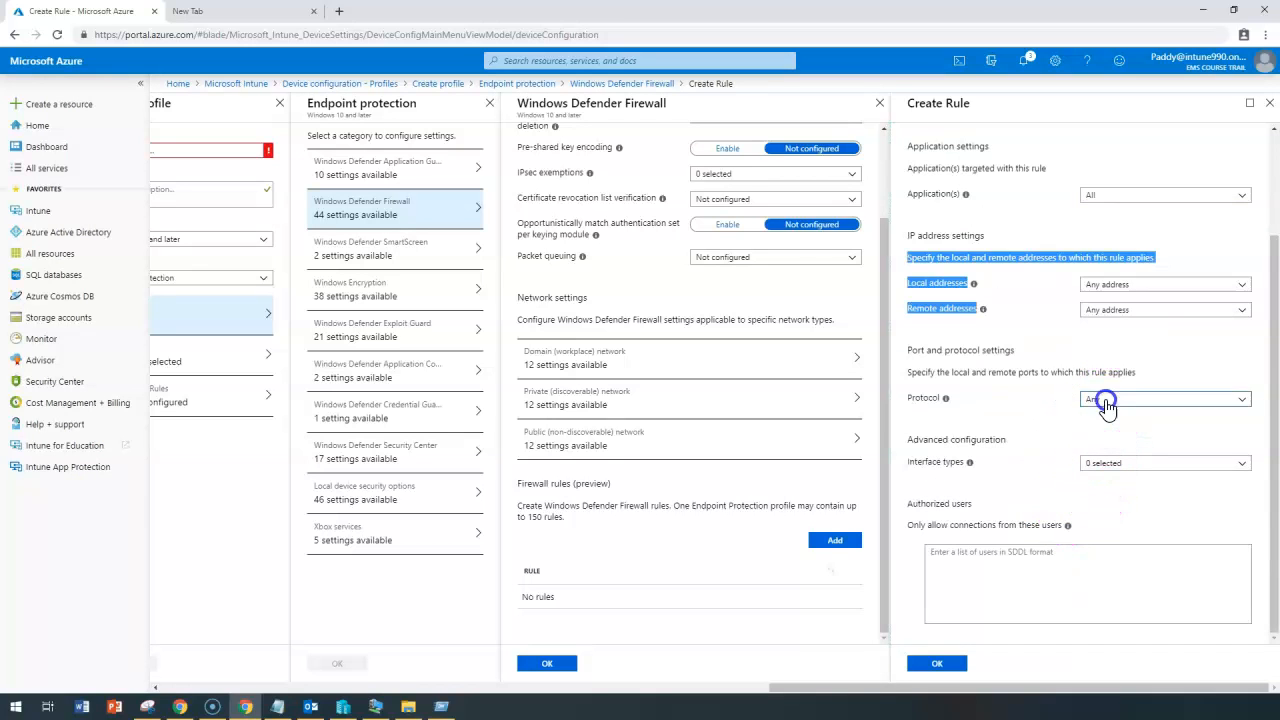
Restrict the rule to TCP local port 1433 with all remote ports, then save it.
{"action": "left_click", "coordinate": [1105, 399]}
{"action": "left_click", "coordinate": [1095, 432]}
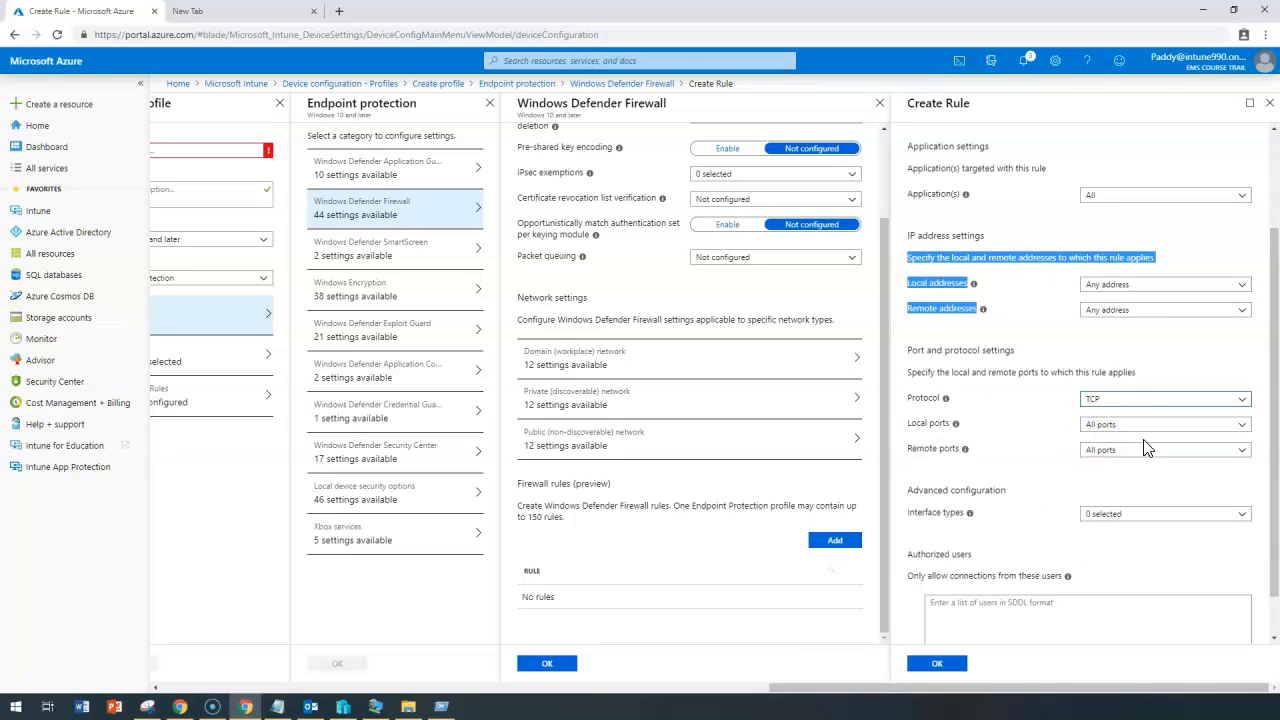
{"action": "left_click", "coordinate": [1115, 425]}
{"action": "left_click", "coordinate": [1118, 458]}
{"action": "left_click", "coordinate": [1110, 452]}
{"action": "type", "text": "143"}
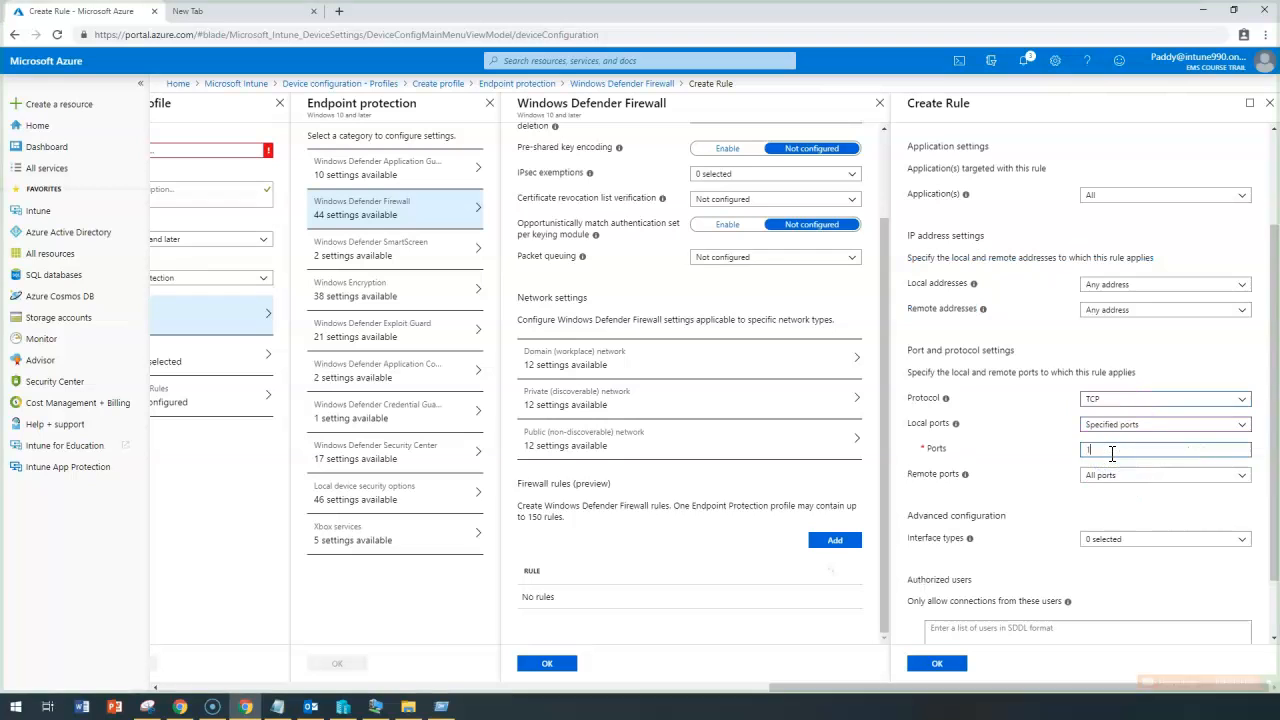
{"action": "type", "text": "3"}
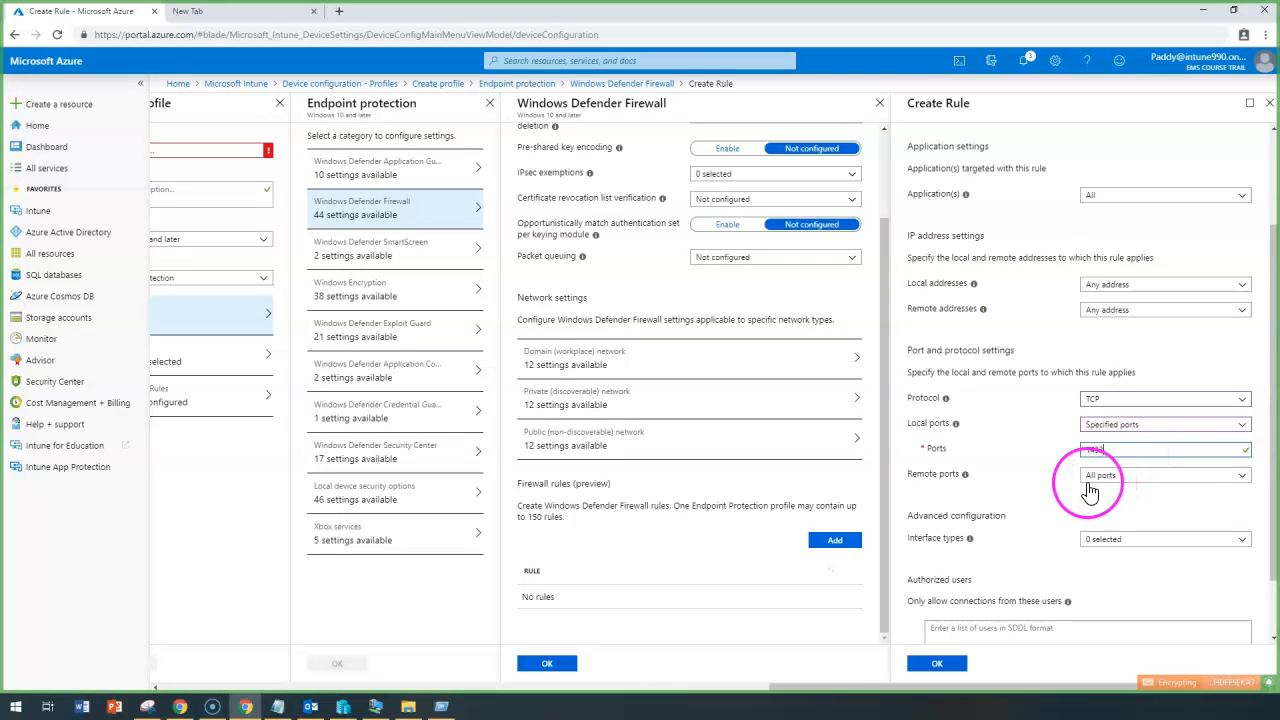
{"action": "scroll", "coordinate": [1057, 500], "scroll_direction": "down", "scroll_amount": 2}
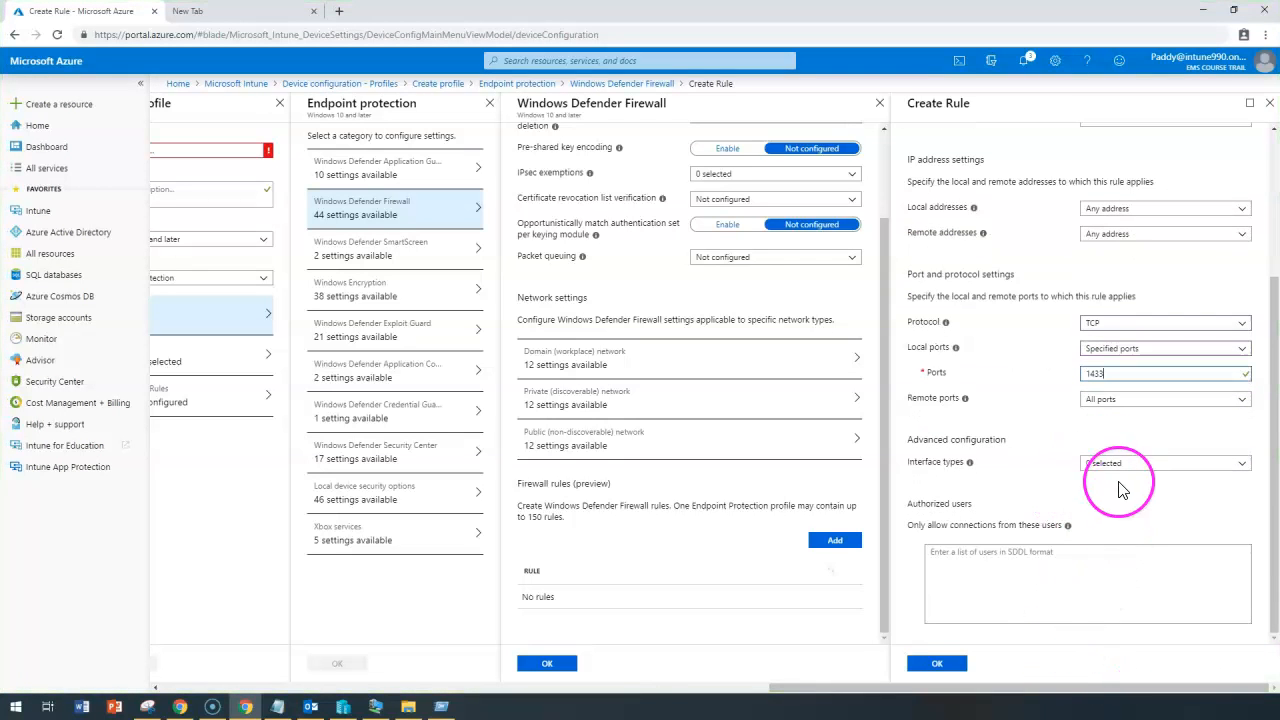
{"action": "left_click", "coordinate": [1118, 400]}
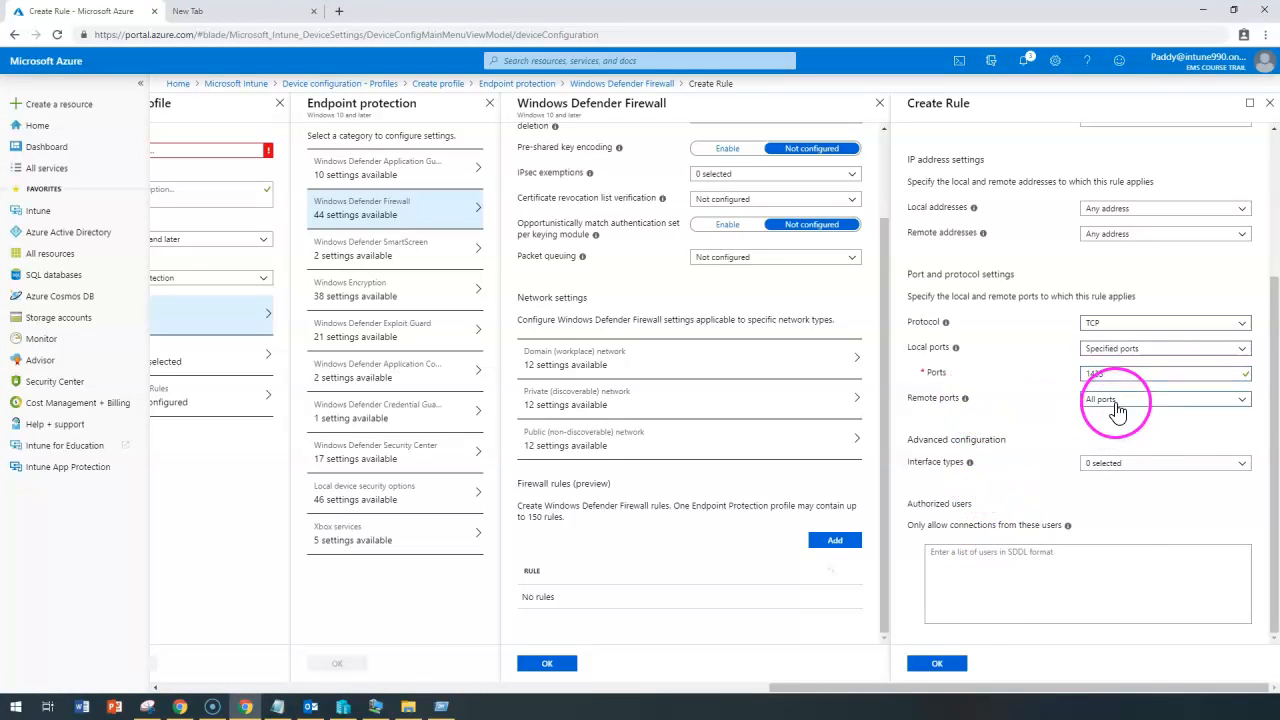
{"action": "left_click", "coordinate": [1047, 416]}
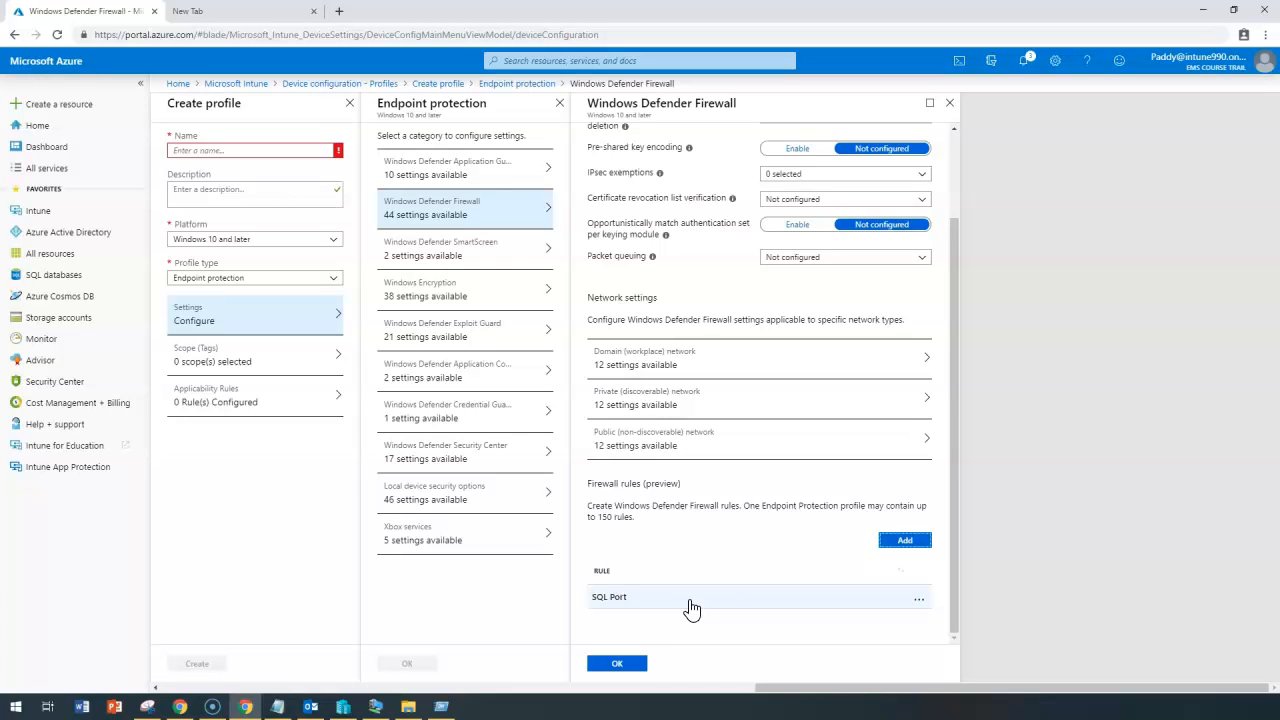
{"action": "left_click", "coordinate": [714, 380]}
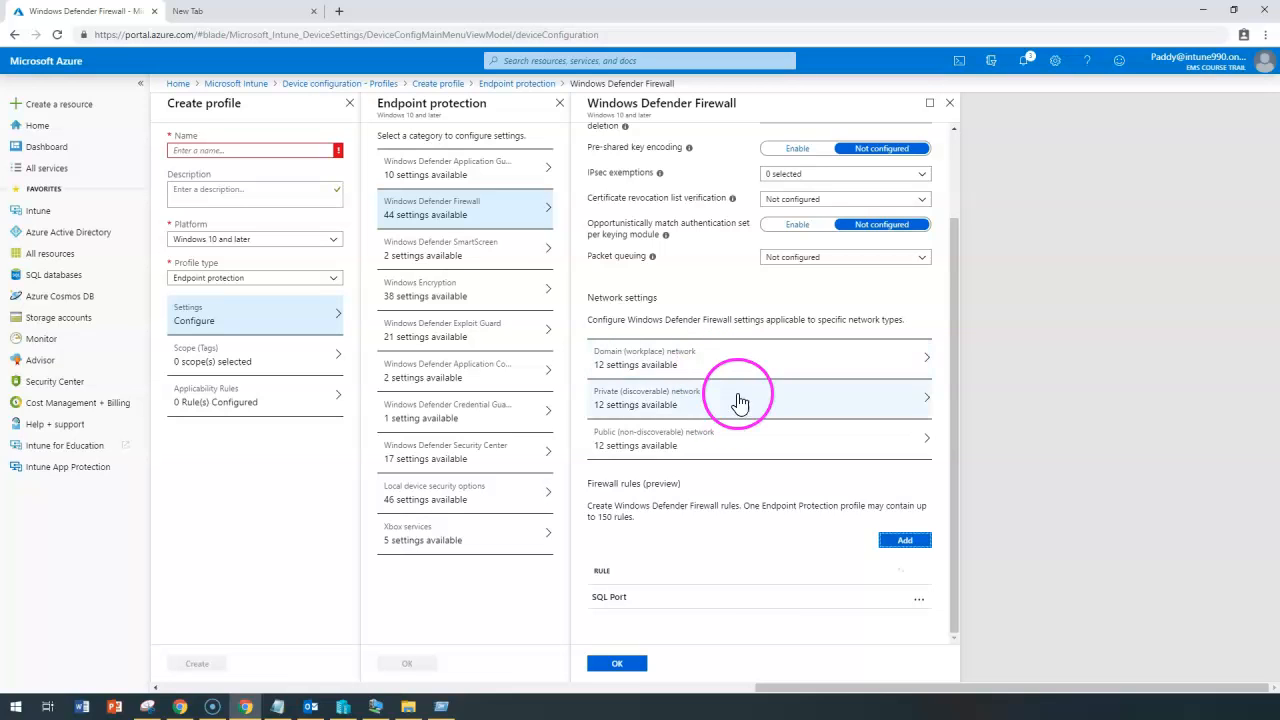
{"action": "left_click_drag", "start_coordinate": [652, 103], "coordinate": [781, 97]}
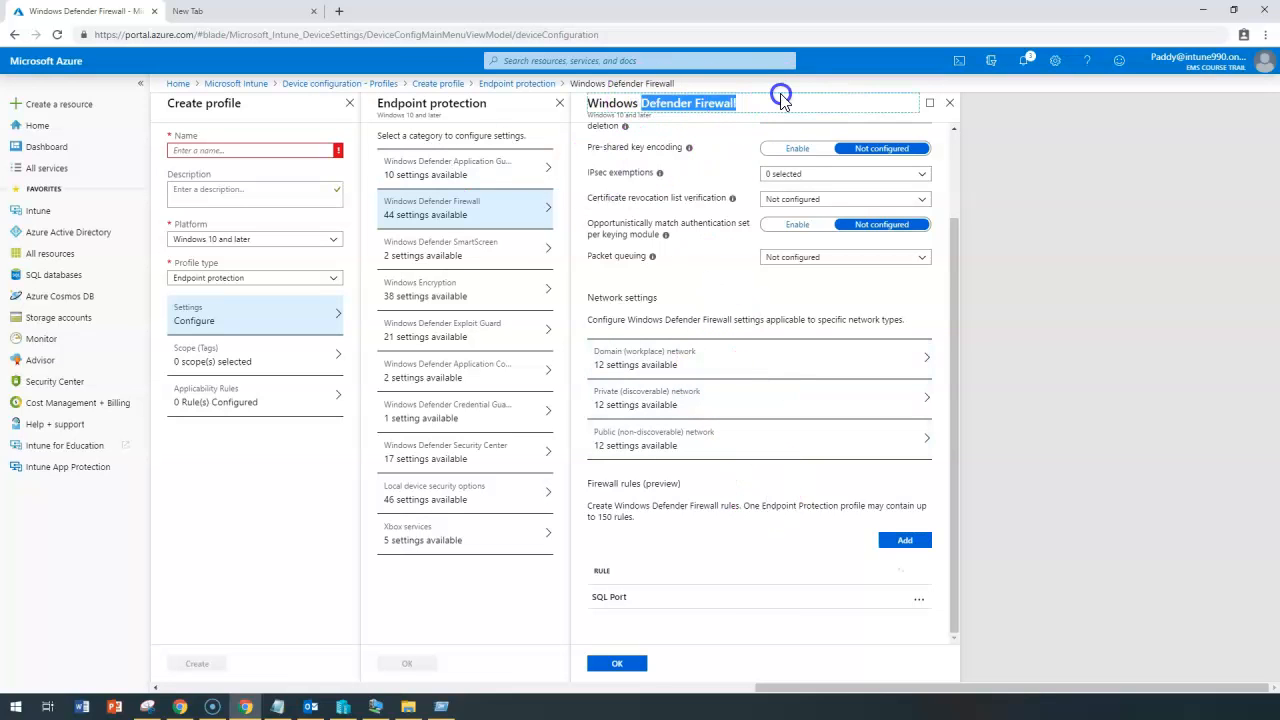
{"action": "left_click", "coordinate": [493, 262]}
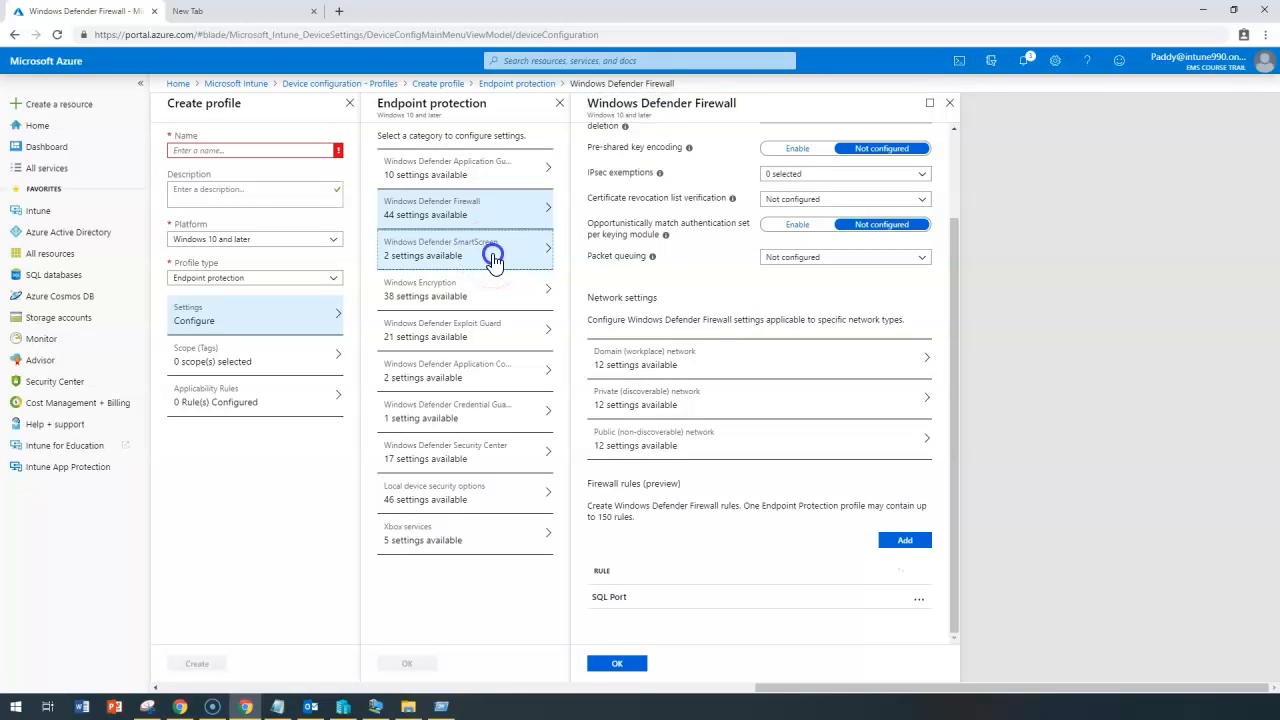
Leave the firewall settings and keep SmartScreen for apps and files Not configured.
{"action": "left_click", "coordinate": [701, 109]}
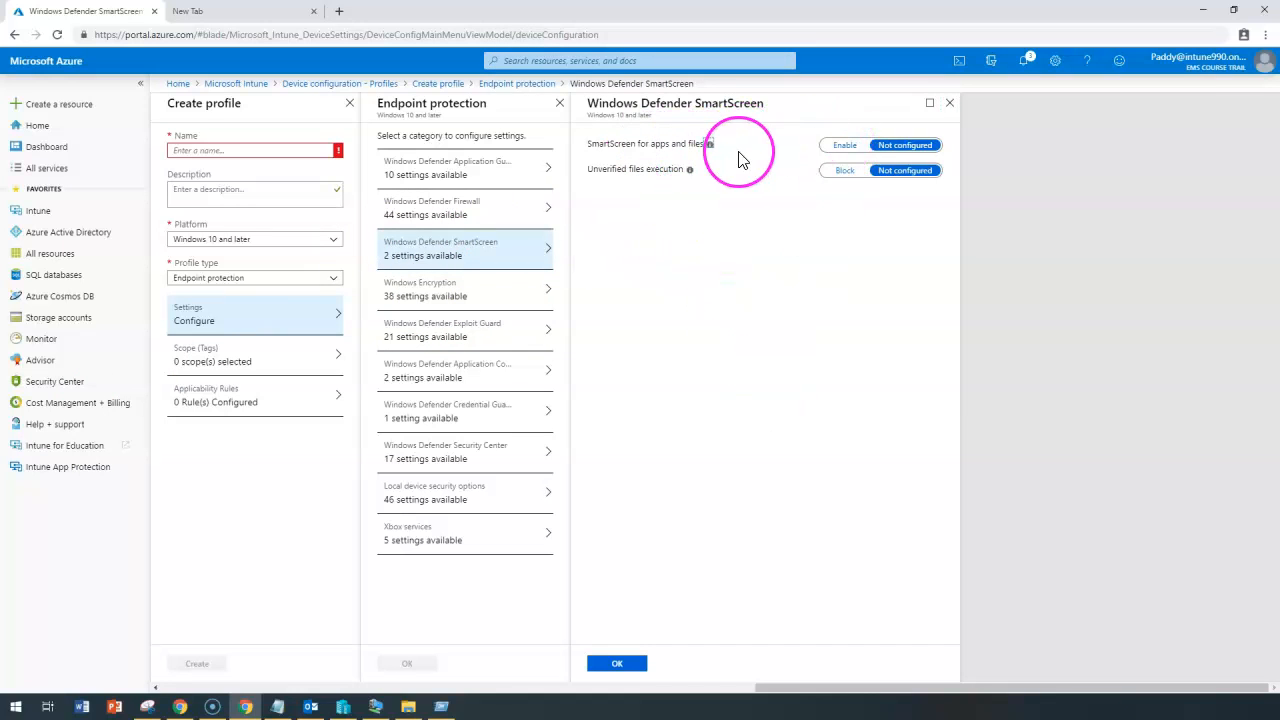
{"action": "mouse_move", "coordinate": [709, 145]}
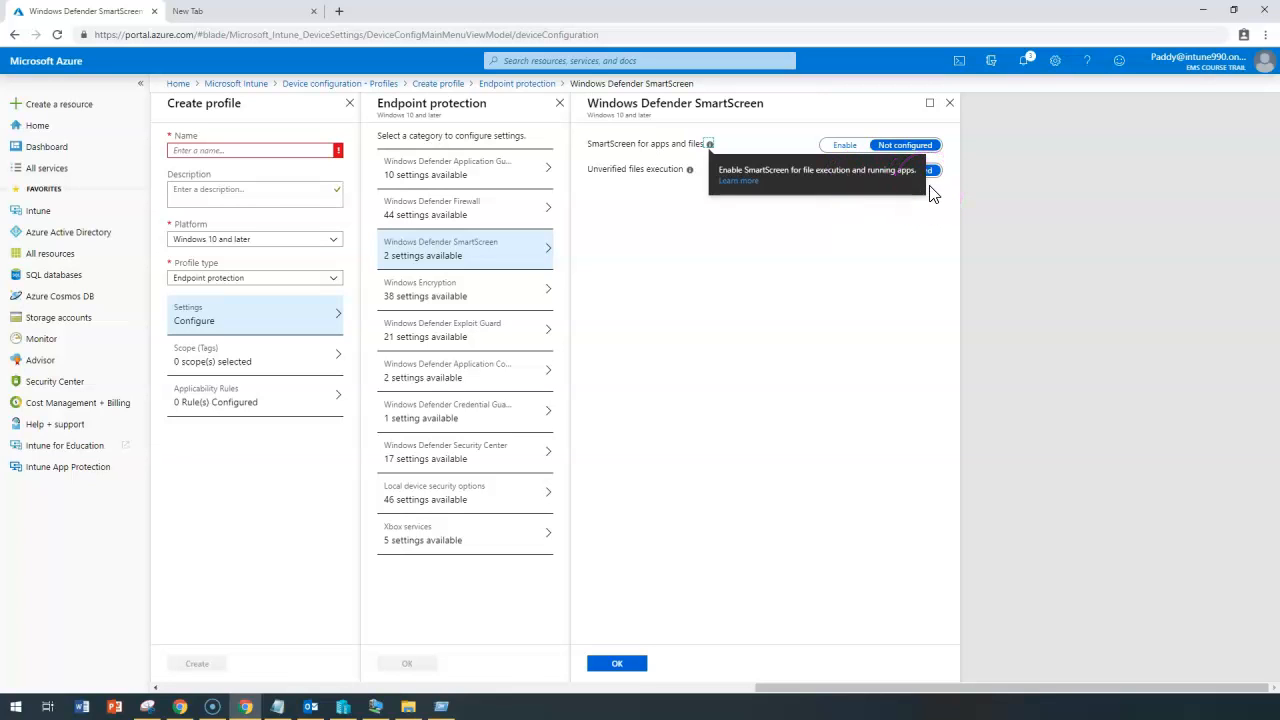
{"action": "left_click", "coordinate": [786, 314]}
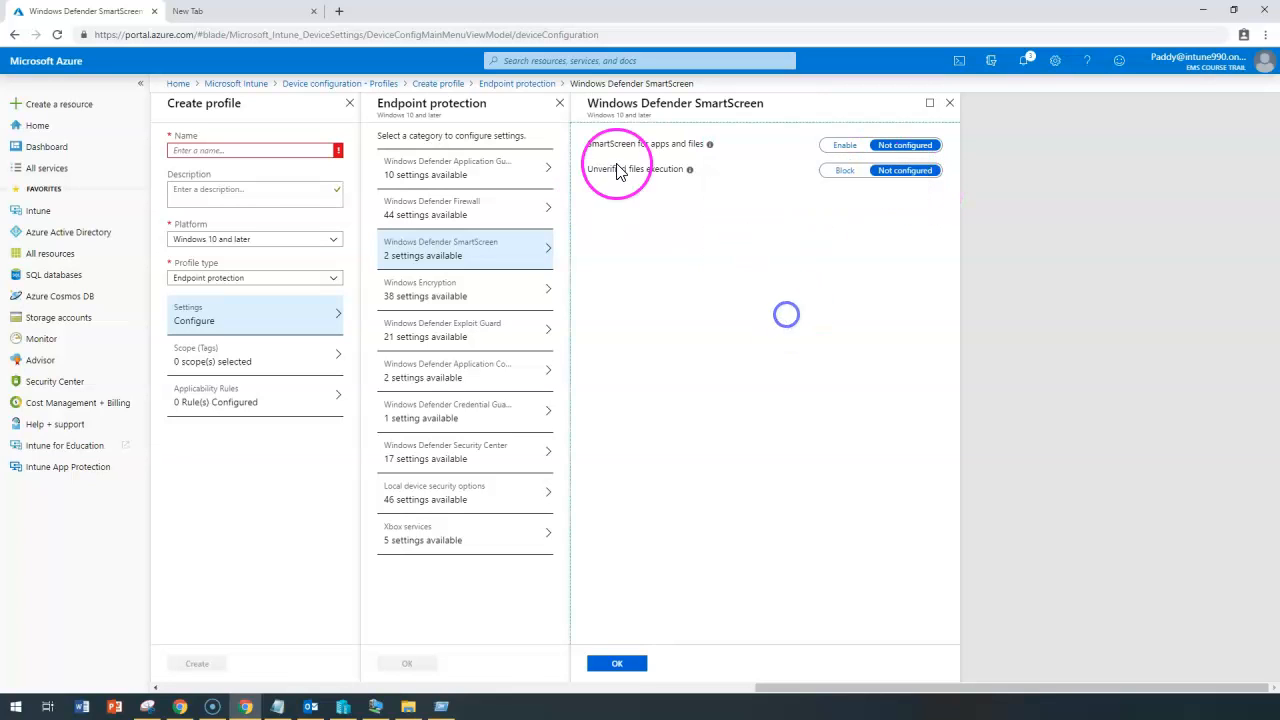
{"action": "left_click_drag", "start_coordinate": [588, 144], "coordinate": [638, 143]}
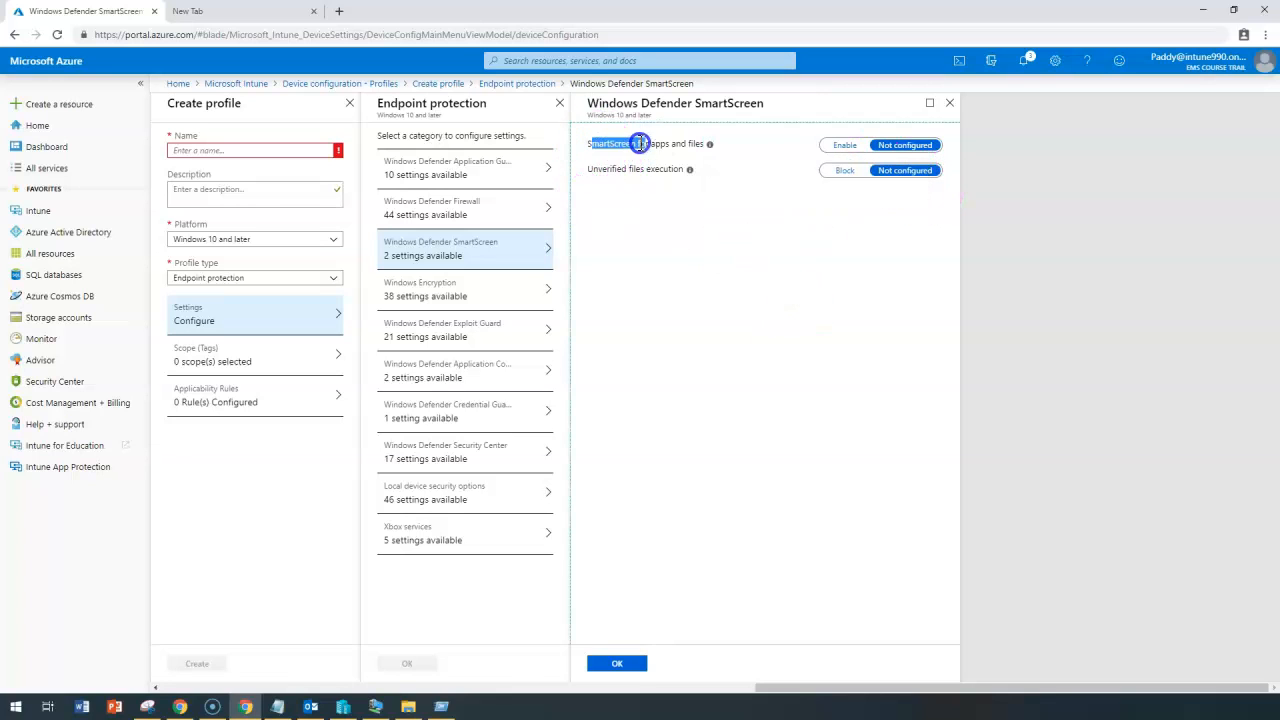
{"action": "left_click", "coordinate": [857, 150]}
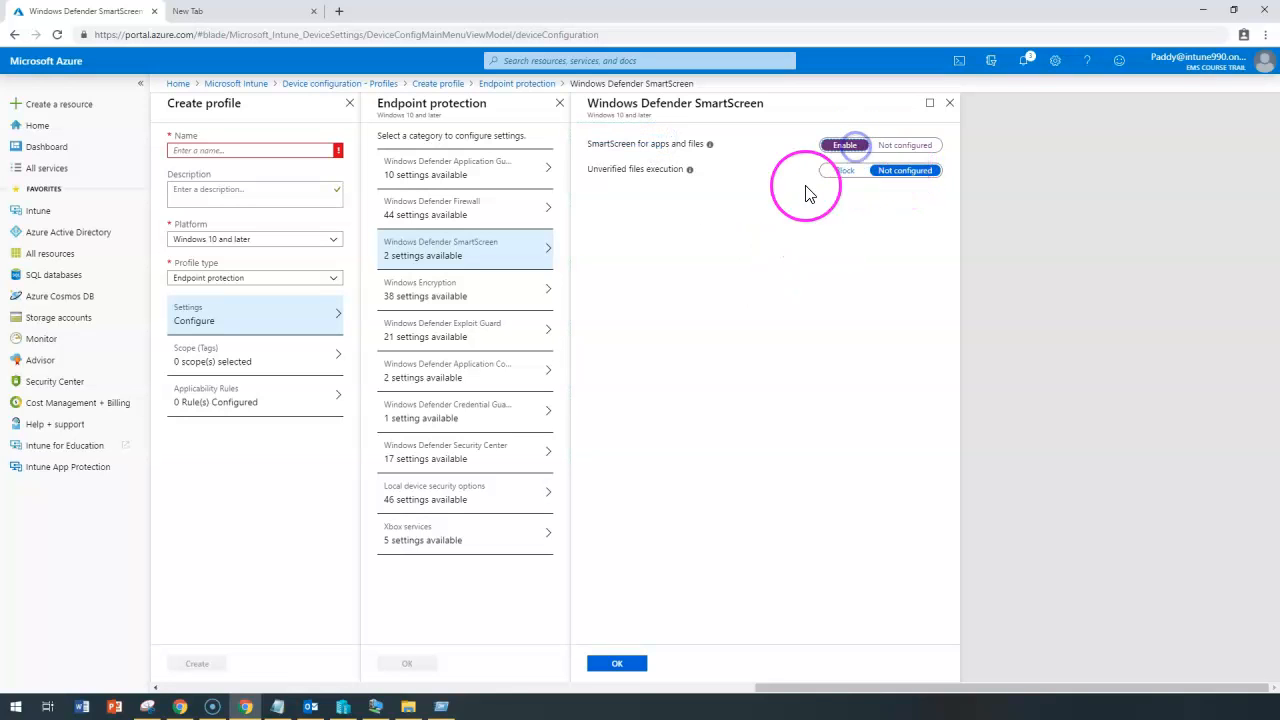
{"action": "left_click", "coordinate": [912, 147]}
{"action": "left_click", "coordinate": [438, 292]}
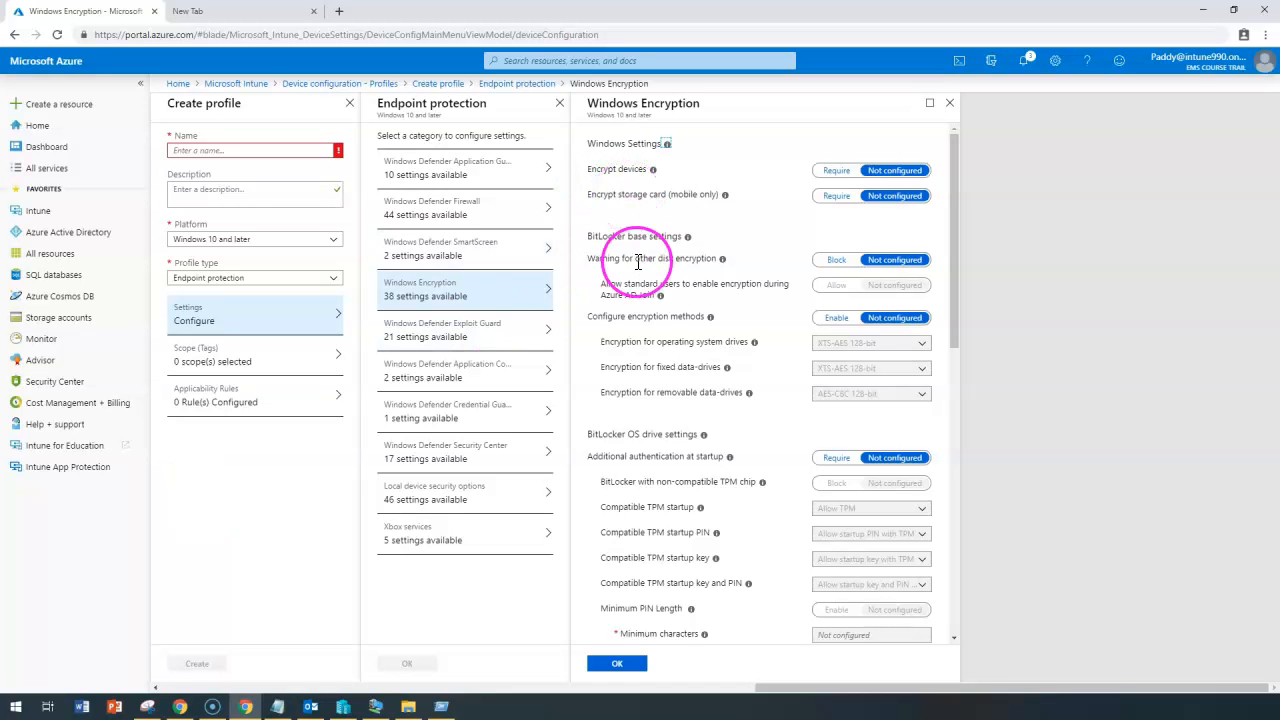
Set Encrypt devices and Encrypt storage card both to Require.
{"action": "scroll", "coordinate": [652, 358], "scroll_direction": "down", "scroll_amount": 8}
{"action": "scroll", "coordinate": [652, 358], "scroll_direction": "down", "scroll_amount": 2}
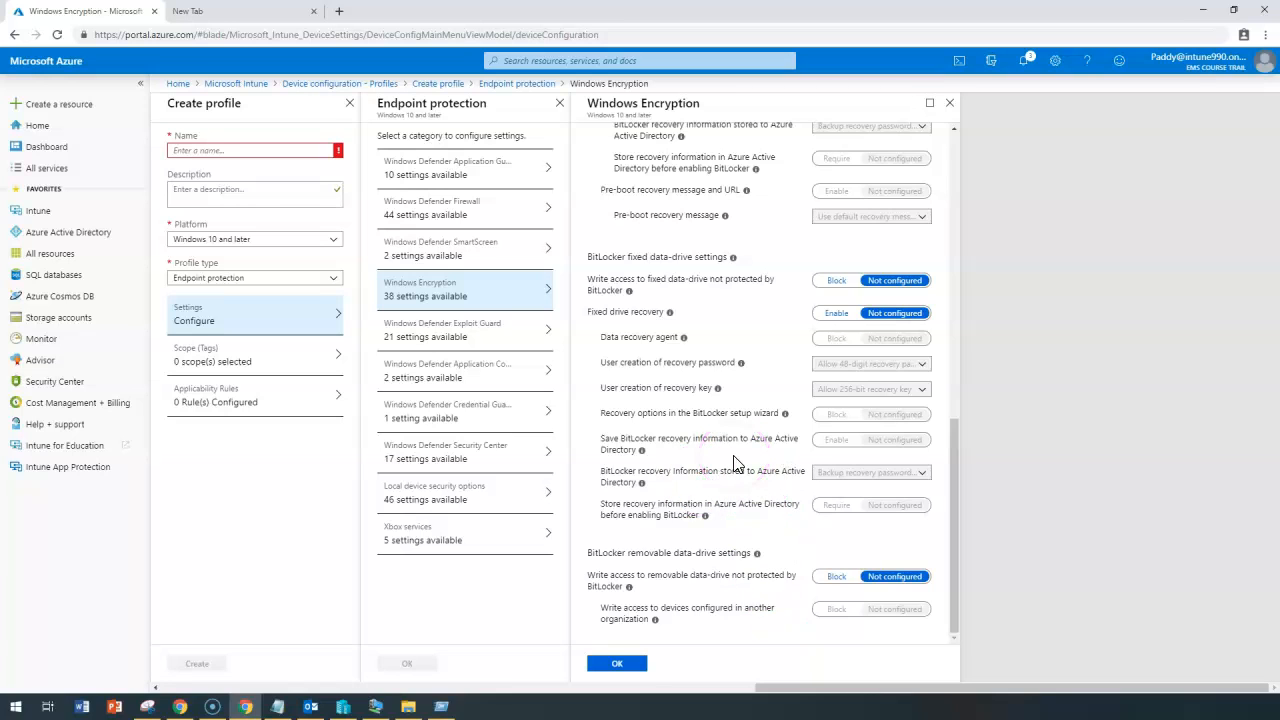
{"action": "mouse_move", "coordinate": [670, 313]}
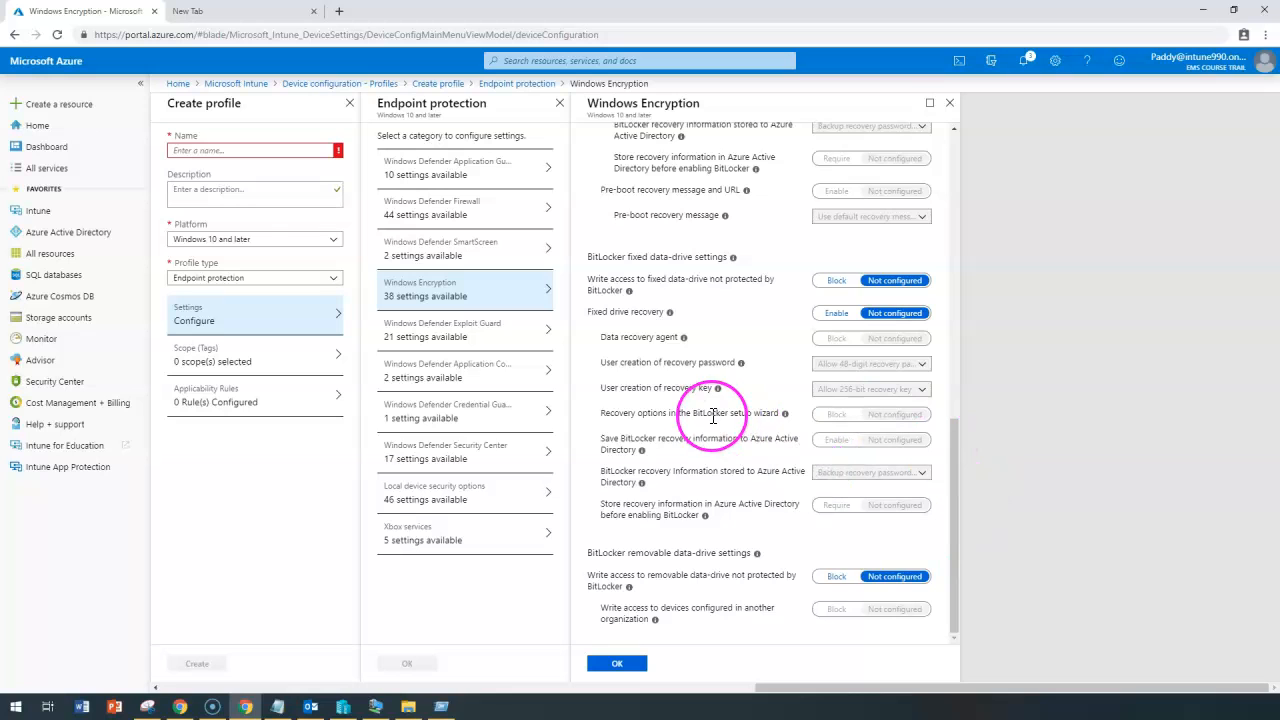
{"action": "scroll", "coordinate": [737, 480], "scroll_direction": "up", "scroll_amount": 5}
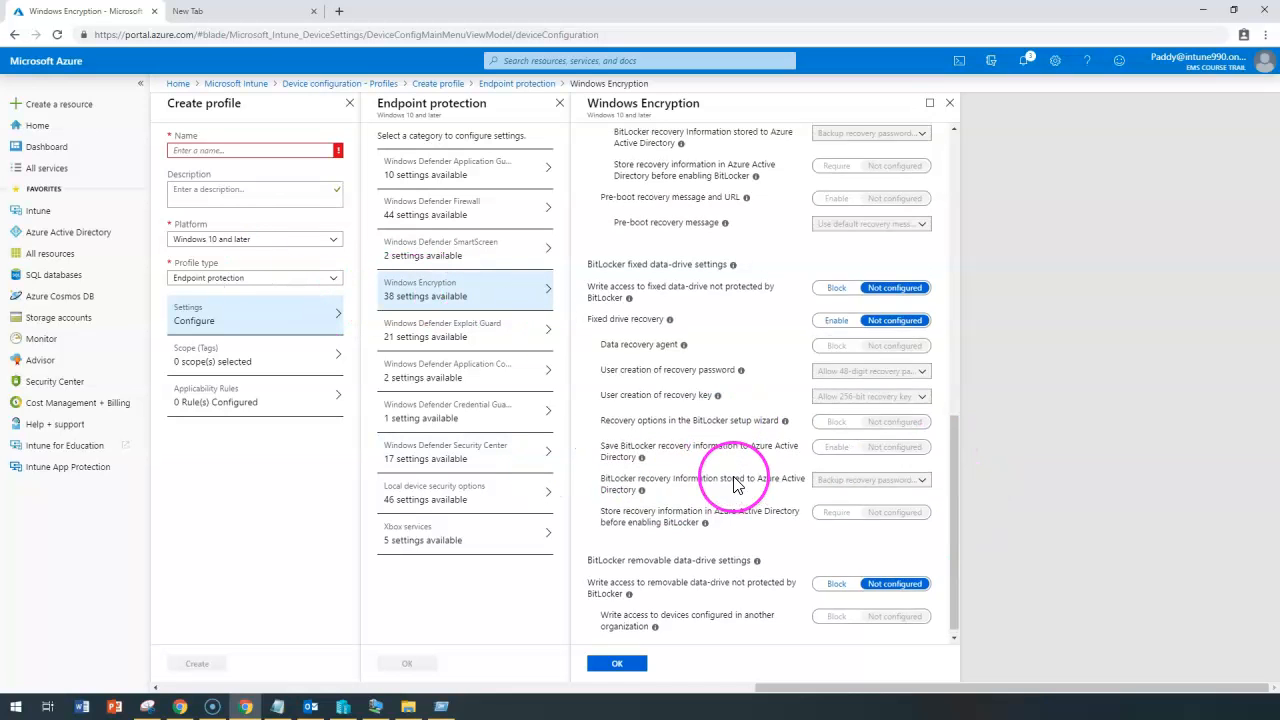
{"action": "scroll", "coordinate": [737, 484], "scroll_direction": "up", "scroll_amount": 4}
{"action": "scroll", "coordinate": [700, 450], "scroll_direction": "down", "scroll_amount": 1}
{"action": "scroll", "coordinate": [660, 400], "scroll_direction": "up", "scroll_amount": 1}
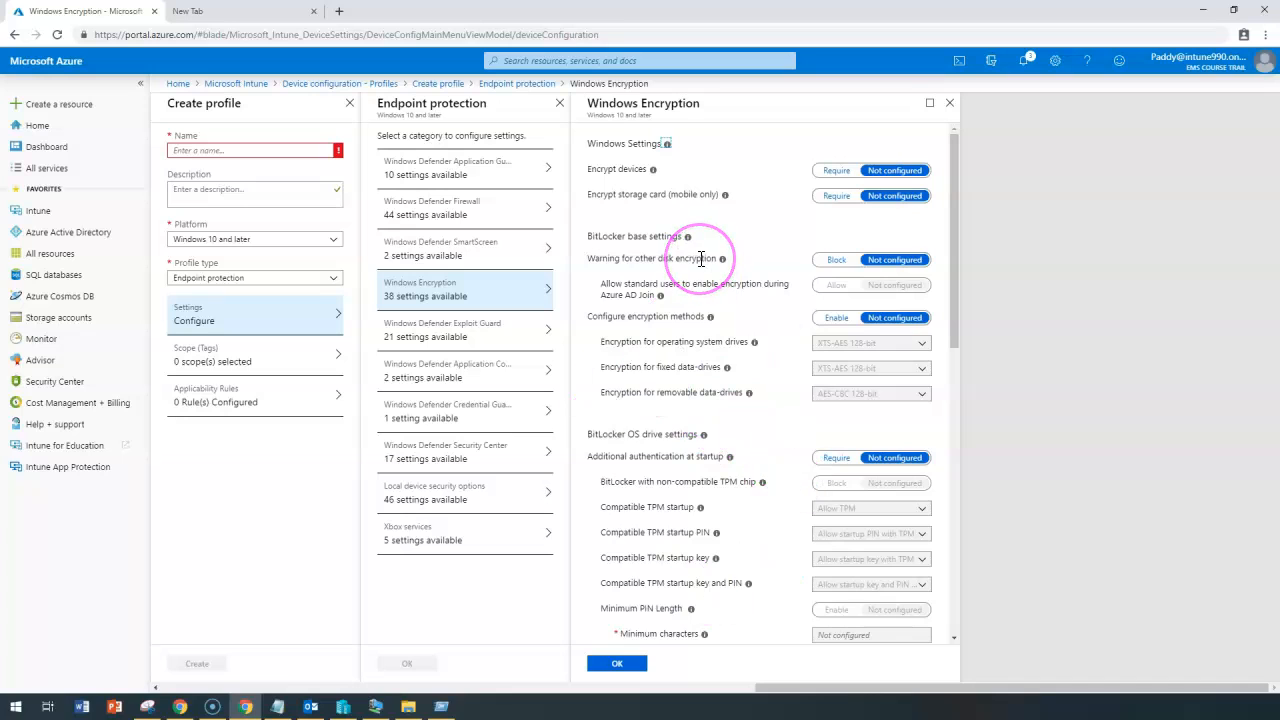
{"action": "left_click", "coordinate": [837, 171]}
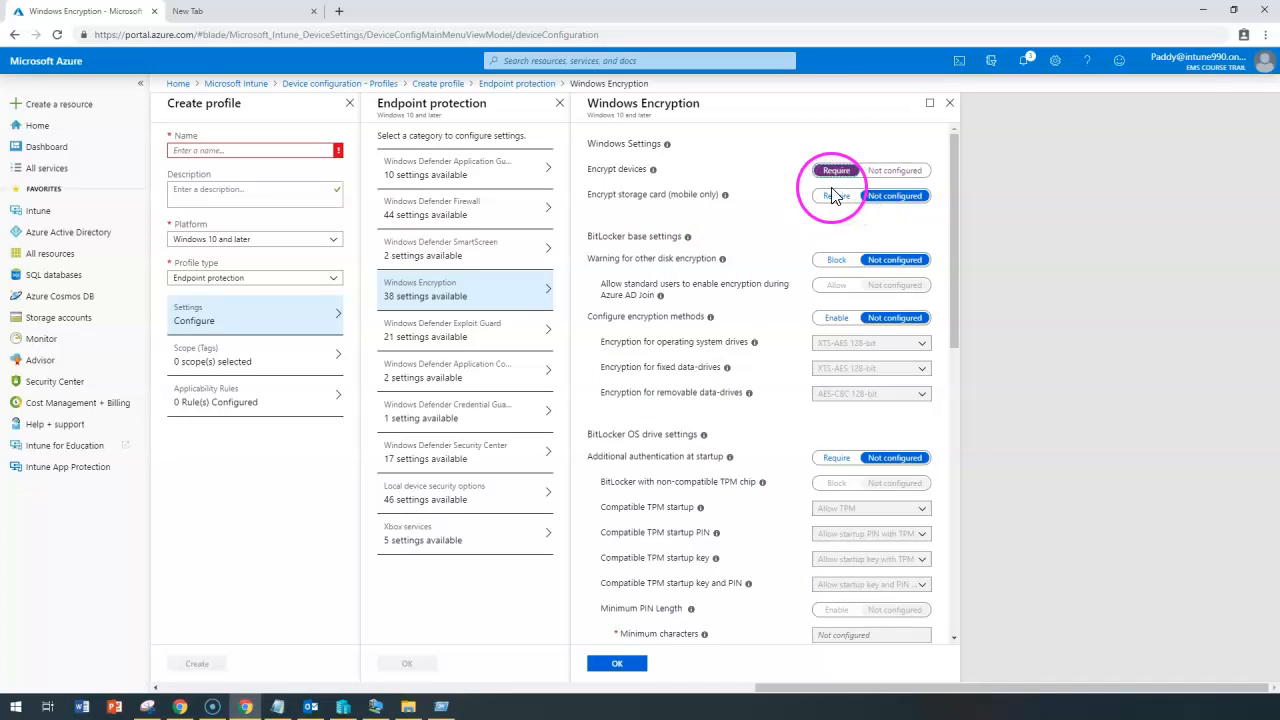
{"action": "left_click", "coordinate": [847, 205]}
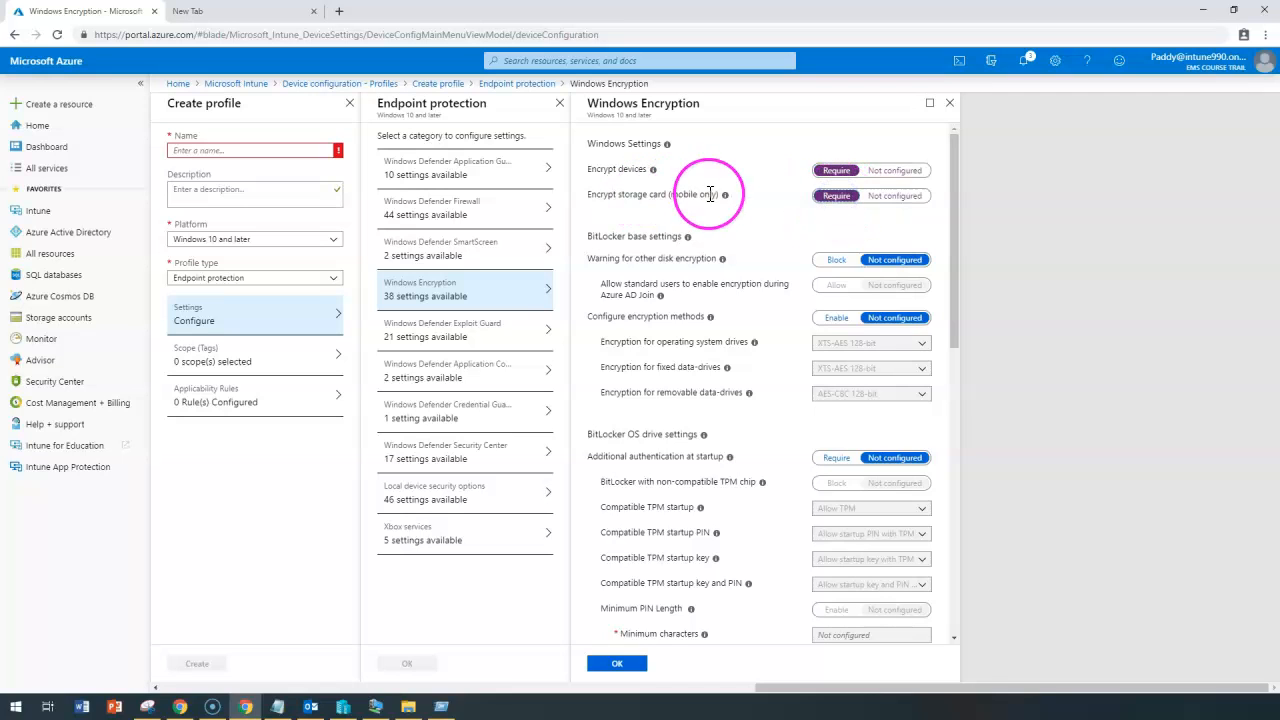
Enable Configure encryption methods in the BitLocker base settings.
{"action": "left_click_drag", "start_coordinate": [586, 194], "coordinate": [685, 200]}
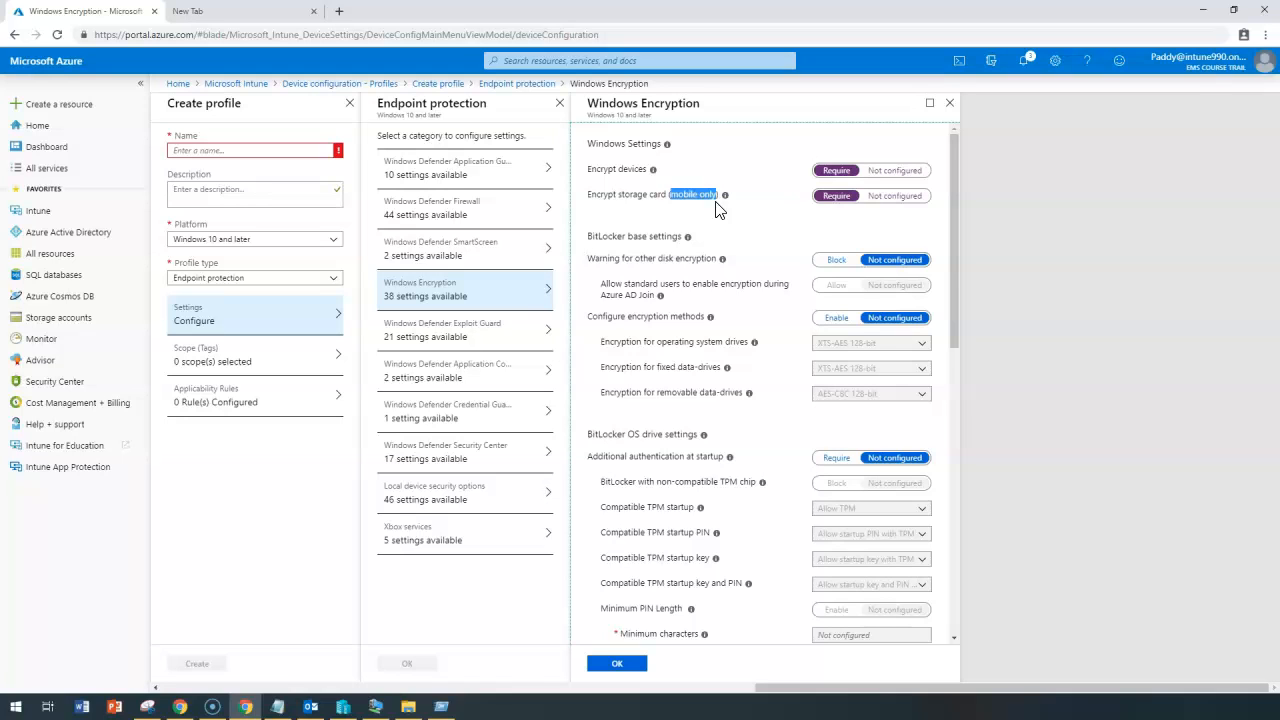
{"action": "triple_click", "coordinate": [605, 194]}
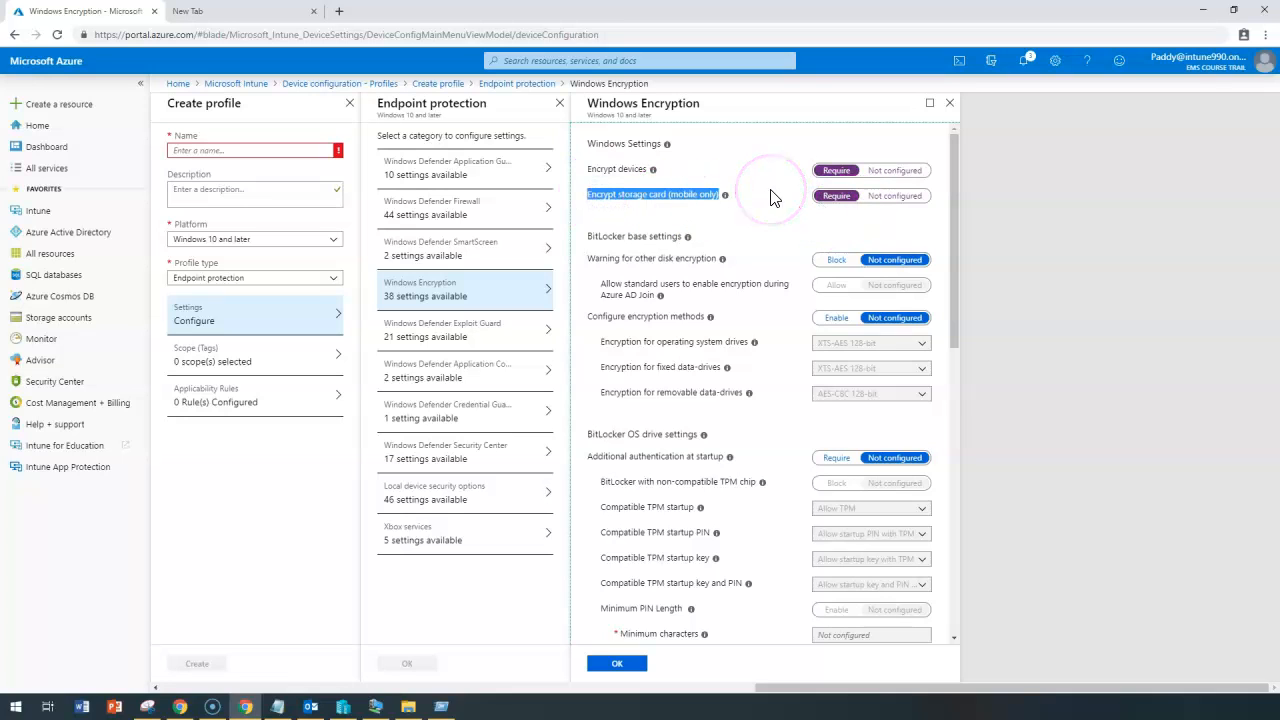
{"action": "left_click", "coordinate": [614, 237]}
{"action": "triple_click", "coordinate": [613, 237]}
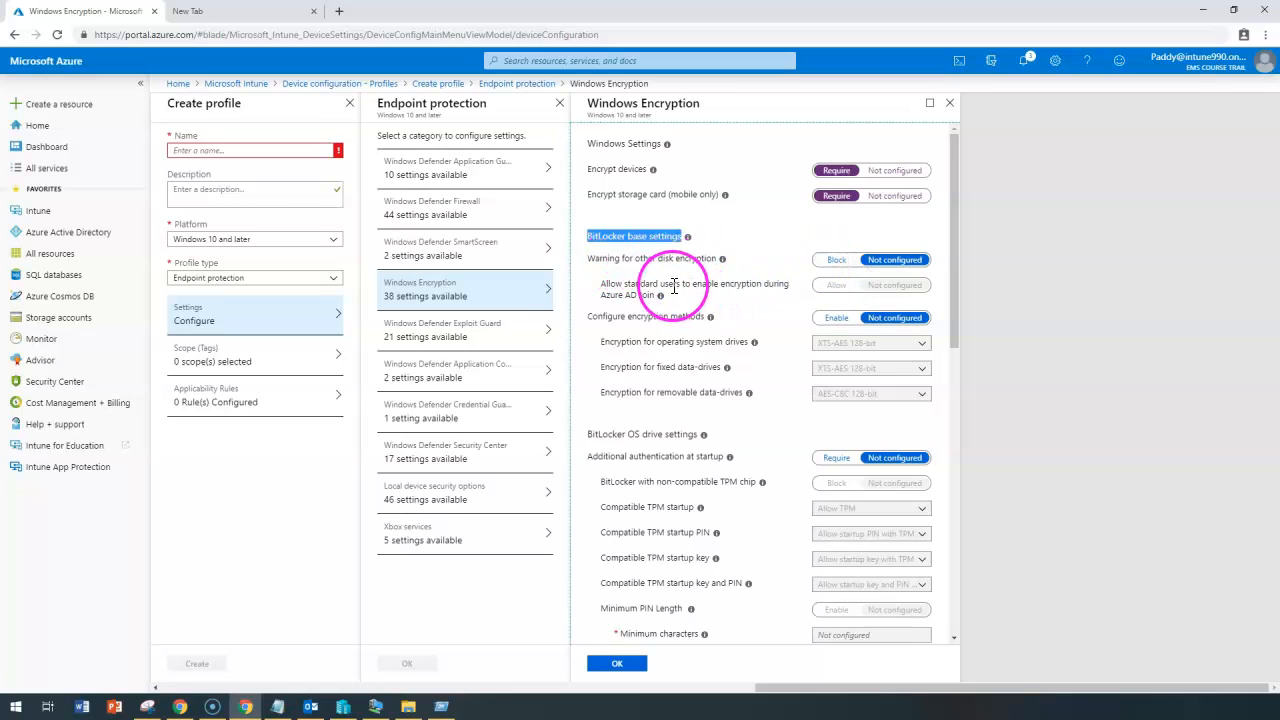
{"action": "left_click_drag", "start_coordinate": [636, 316], "coordinate": [669, 320]}
{"action": "left_click", "coordinate": [820, 325]}
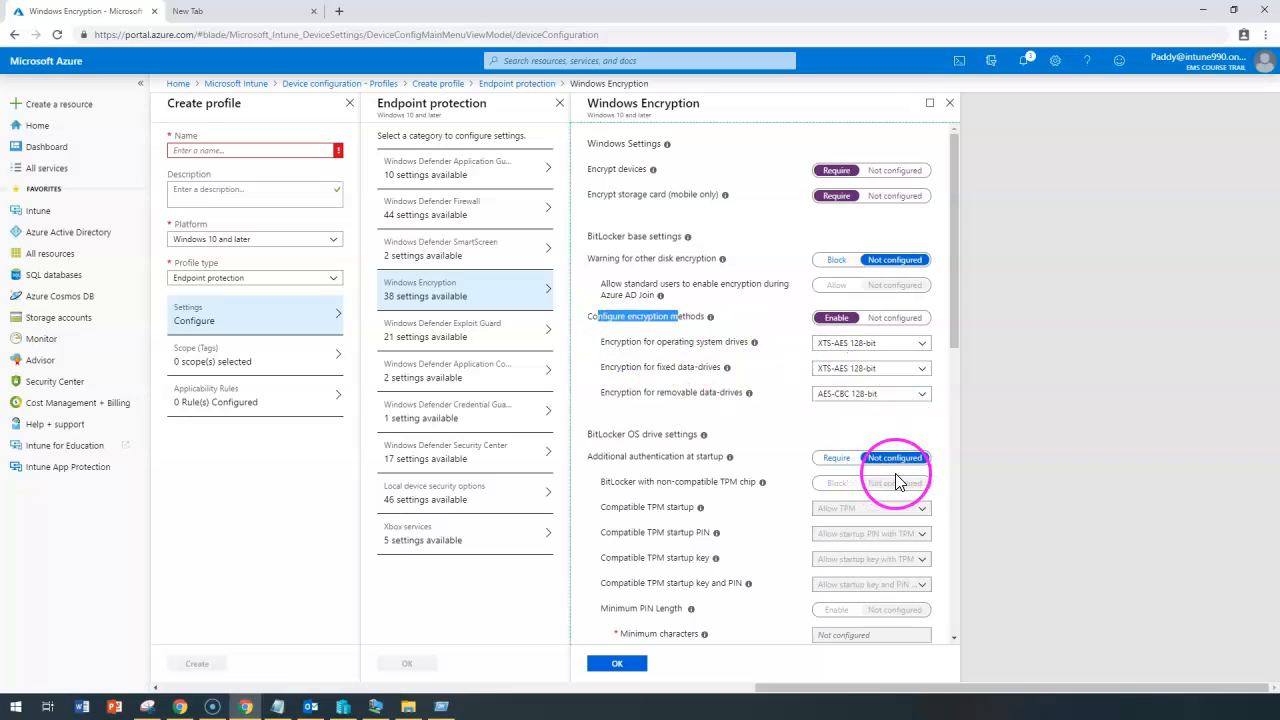
Set the operating system drive encryption method to XTS-AES 256-bit.
{"action": "left_click_drag", "start_coordinate": [601, 343], "coordinate": [686, 345]}
{"action": "left_click", "coordinate": [878, 343]}
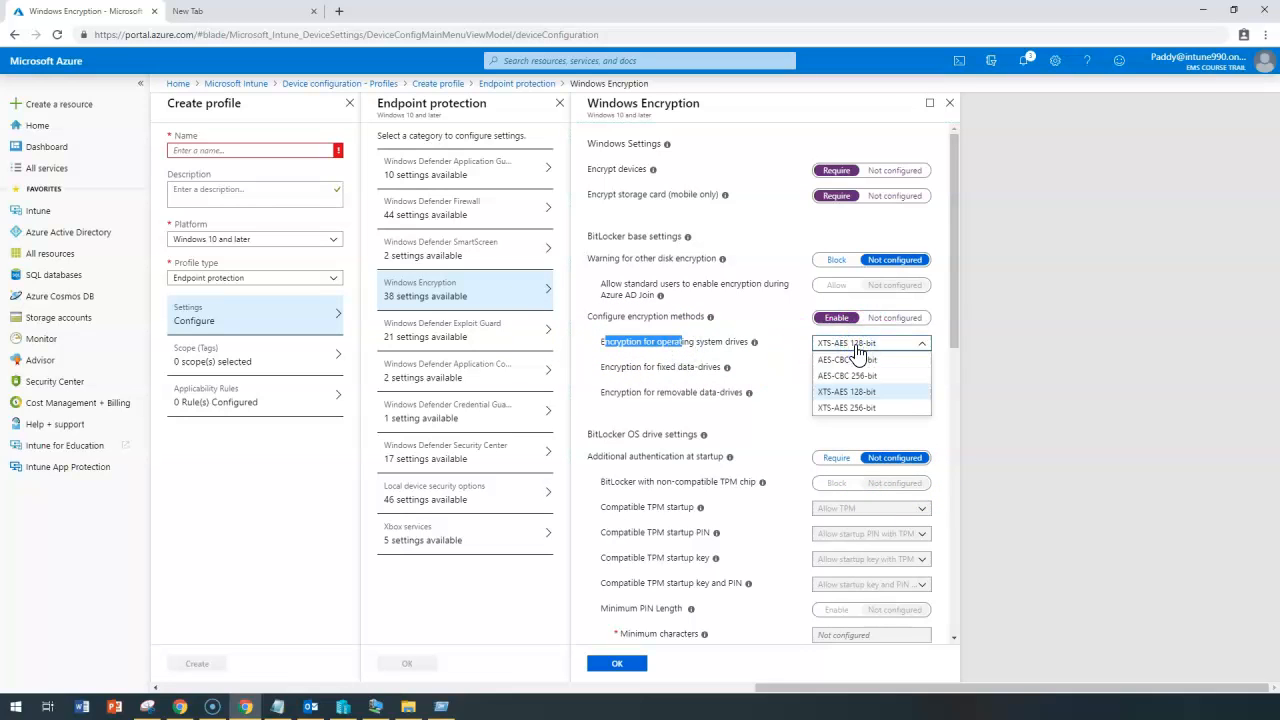
{"action": "left_click", "coordinate": [865, 409]}
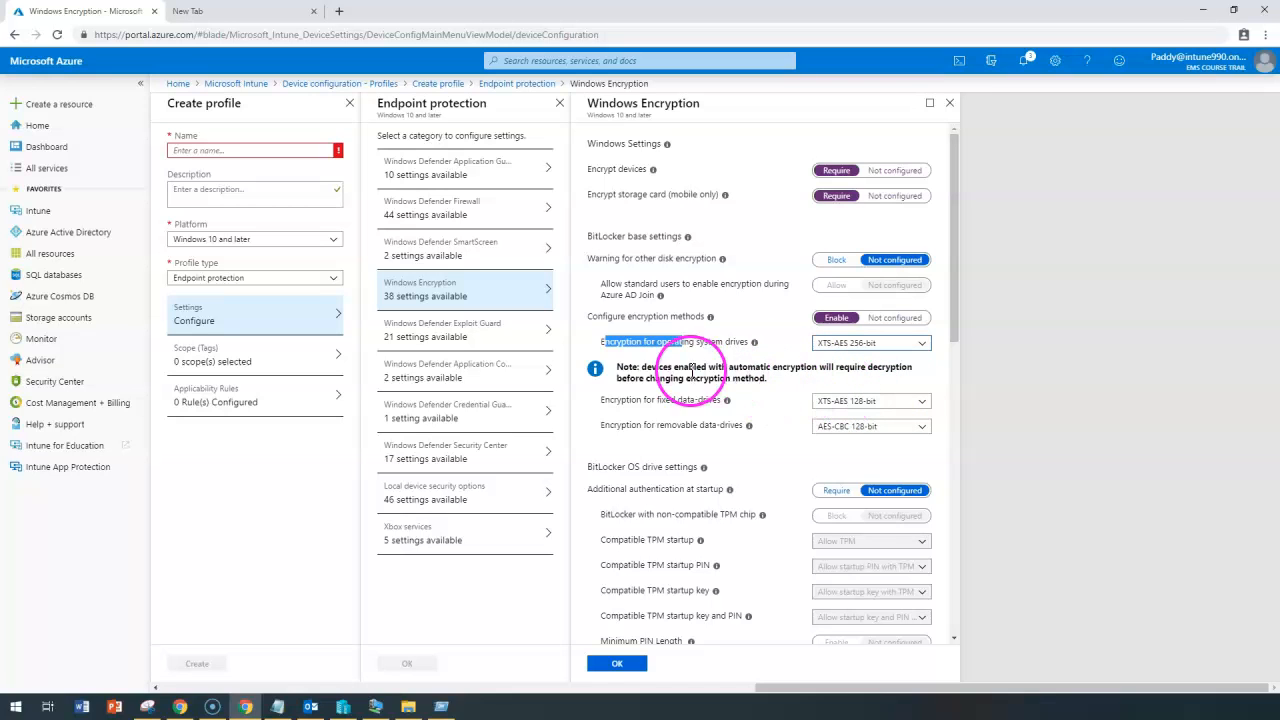
{"action": "left_click_drag", "start_coordinate": [641, 367], "coordinate": [772, 388]}
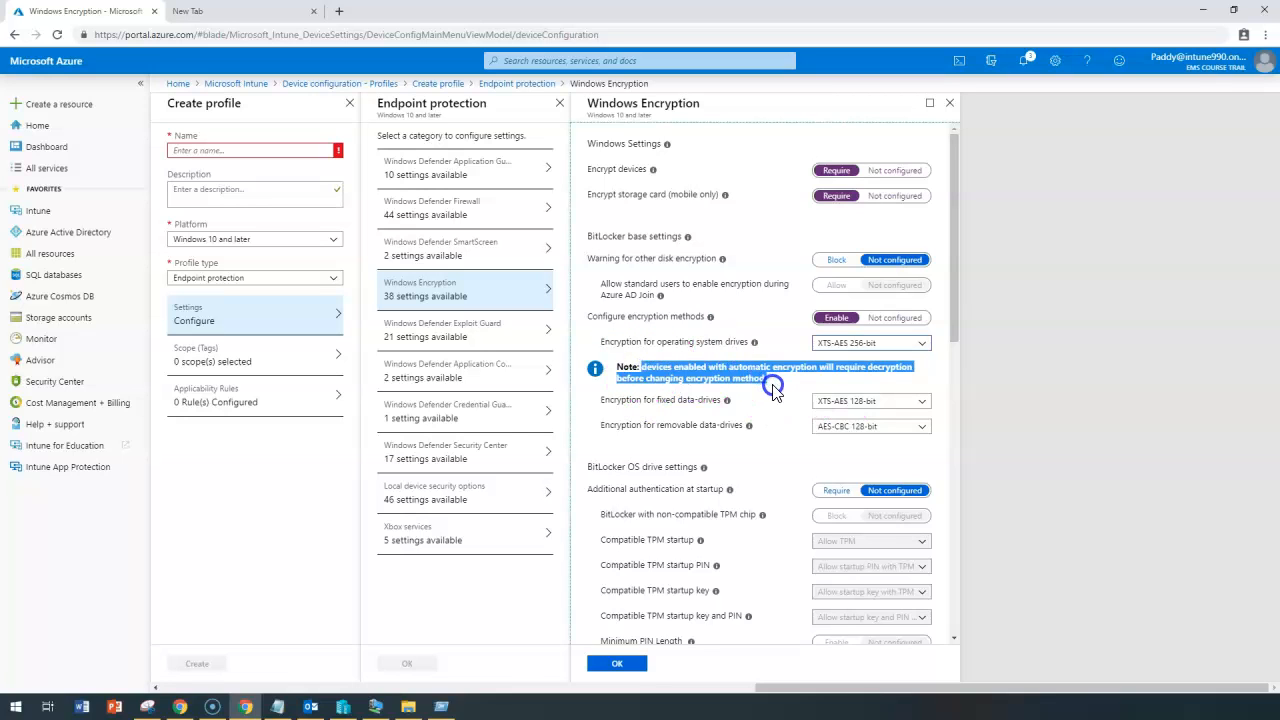
{"action": "mouse_move", "coordinate": [773, 388]}
{"action": "left_mouse_down"}
{"action": "mouse_move", "coordinate": [688, 371]}
{"action": "mouse_move", "coordinate": [920, 371]}
{"action": "mouse_move", "coordinate": [666, 388]}
{"action": "mouse_move", "coordinate": [781, 385]}
{"action": "left_mouse_up"}
{"action": "left_click", "coordinate": [768, 378]}
{"action": "left_click_drag", "start_coordinate": [753, 353], "coordinate": [898, 372]}
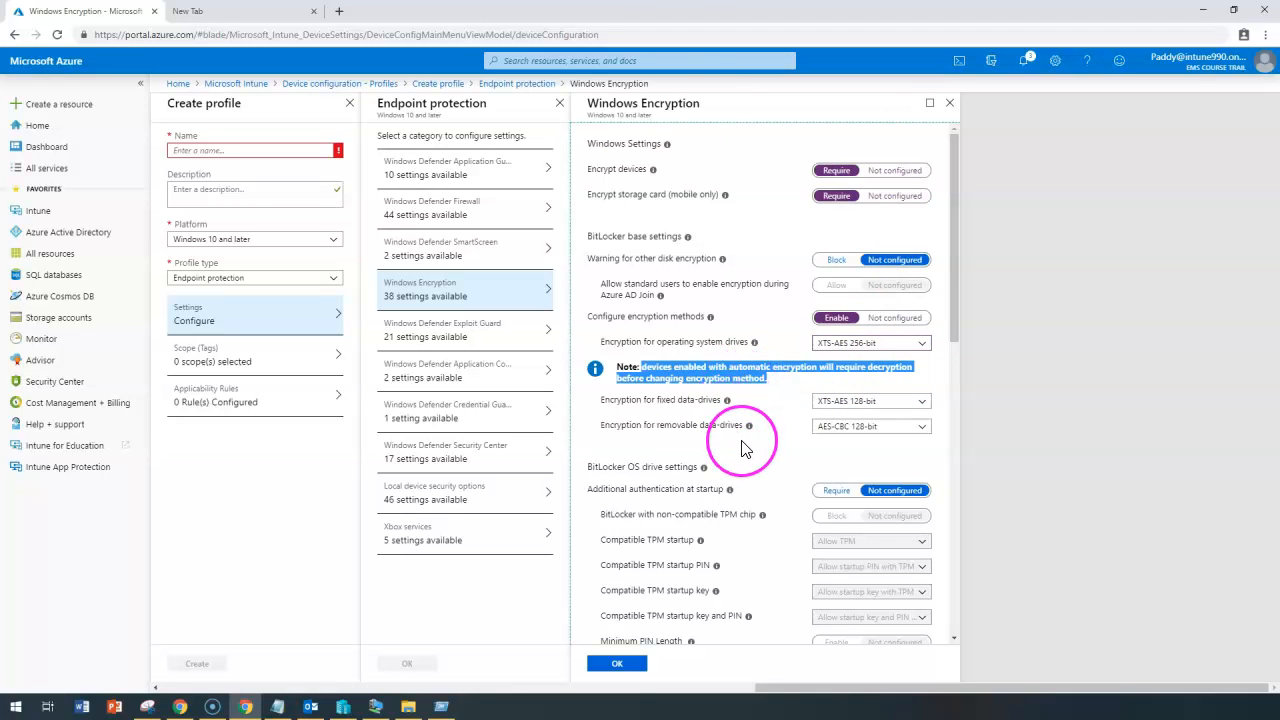
Require additional authentication at startup and view the compatible TPM startup key choices.
{"action": "scroll", "coordinate": [755, 450], "scroll_direction": "down", "scroll_amount": 1}
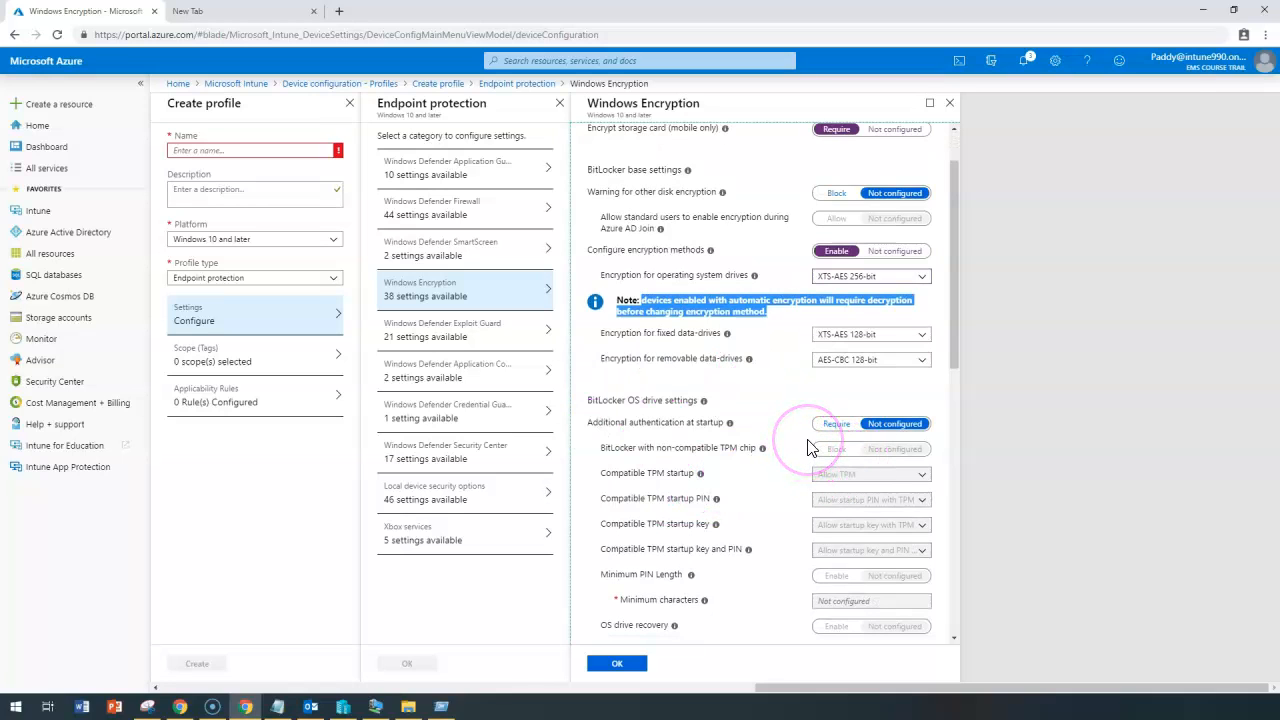
{"action": "left_click", "coordinate": [834, 424]}
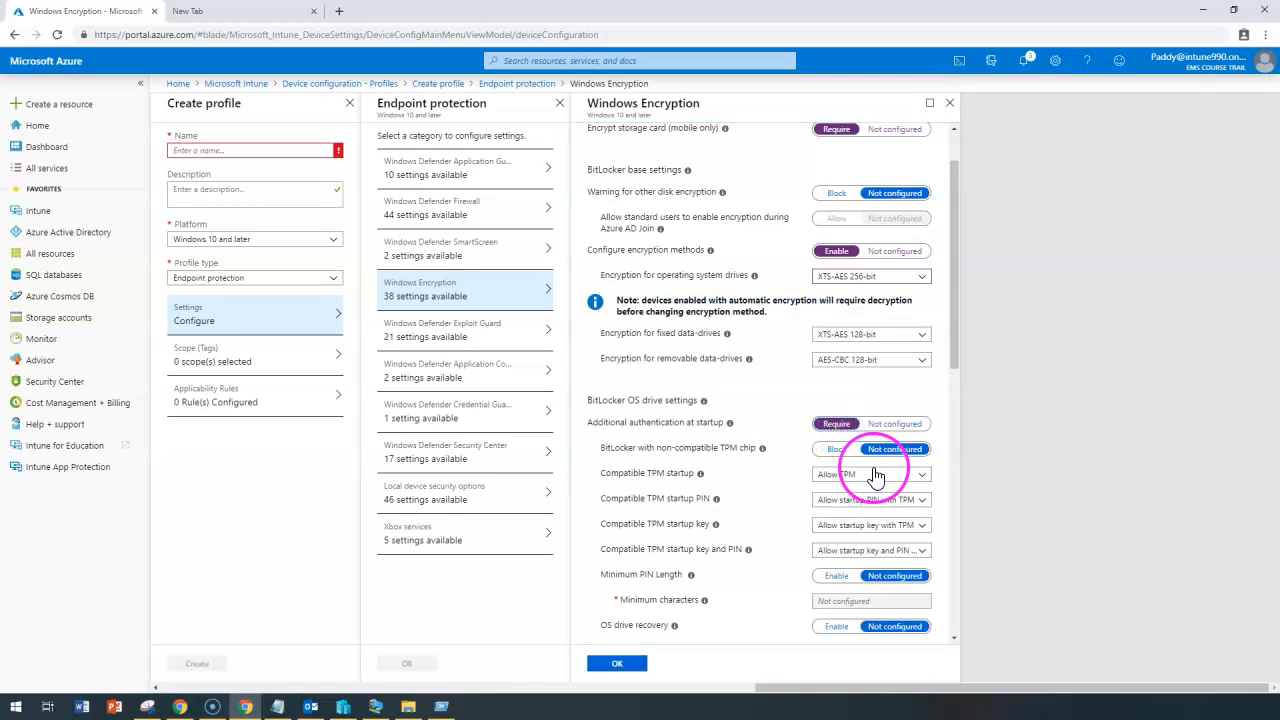
{"action": "left_click", "coordinate": [900, 528]}
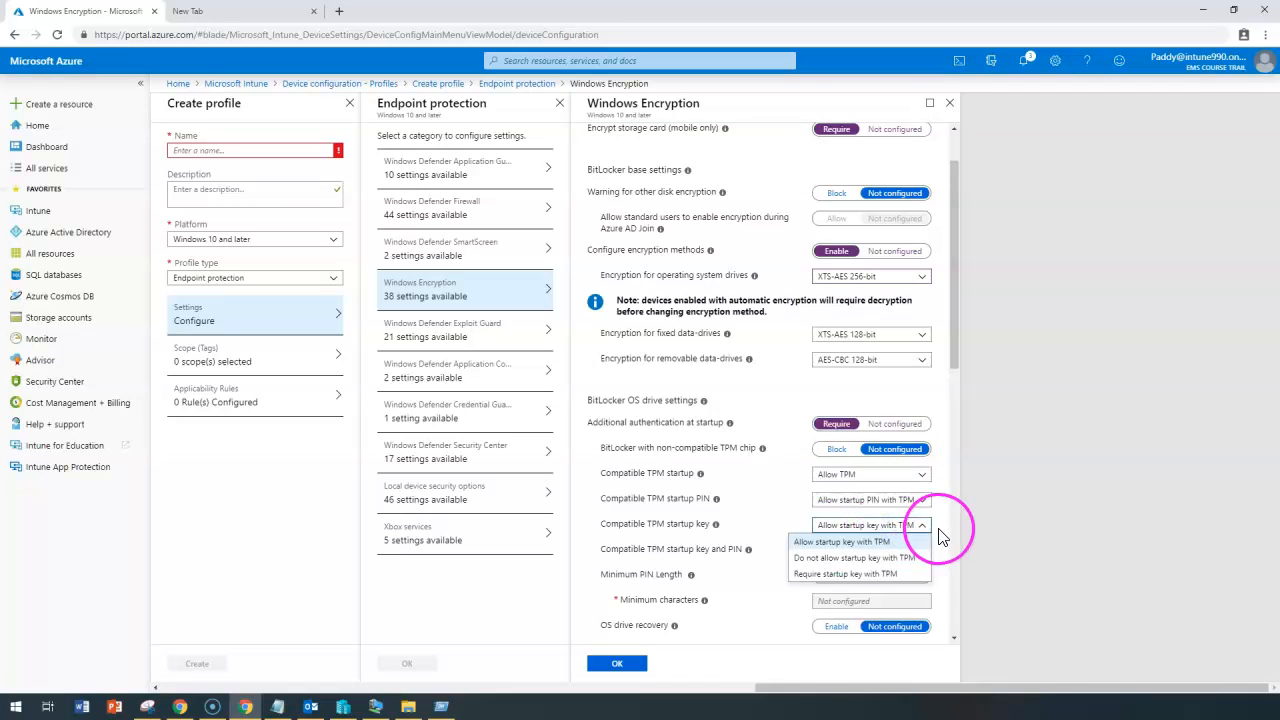
Leave the TPM startup key choice unchanged and review the remaining drive encryption settings.
{"action": "left_click", "coordinate": [737, 540]}
{"action": "scroll", "coordinate": [745, 535], "scroll_direction": "down", "scroll_amount": 2}
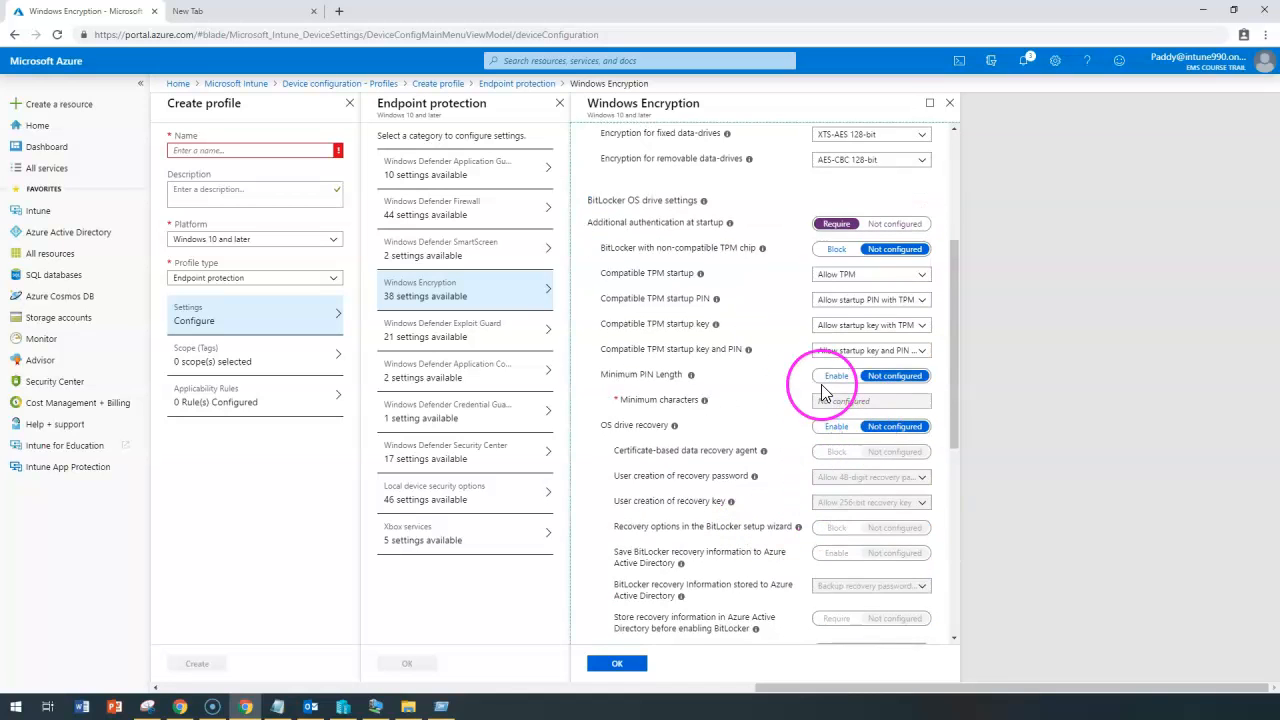
{"action": "scroll", "coordinate": [725, 425], "scroll_direction": "down", "scroll_amount": 4}
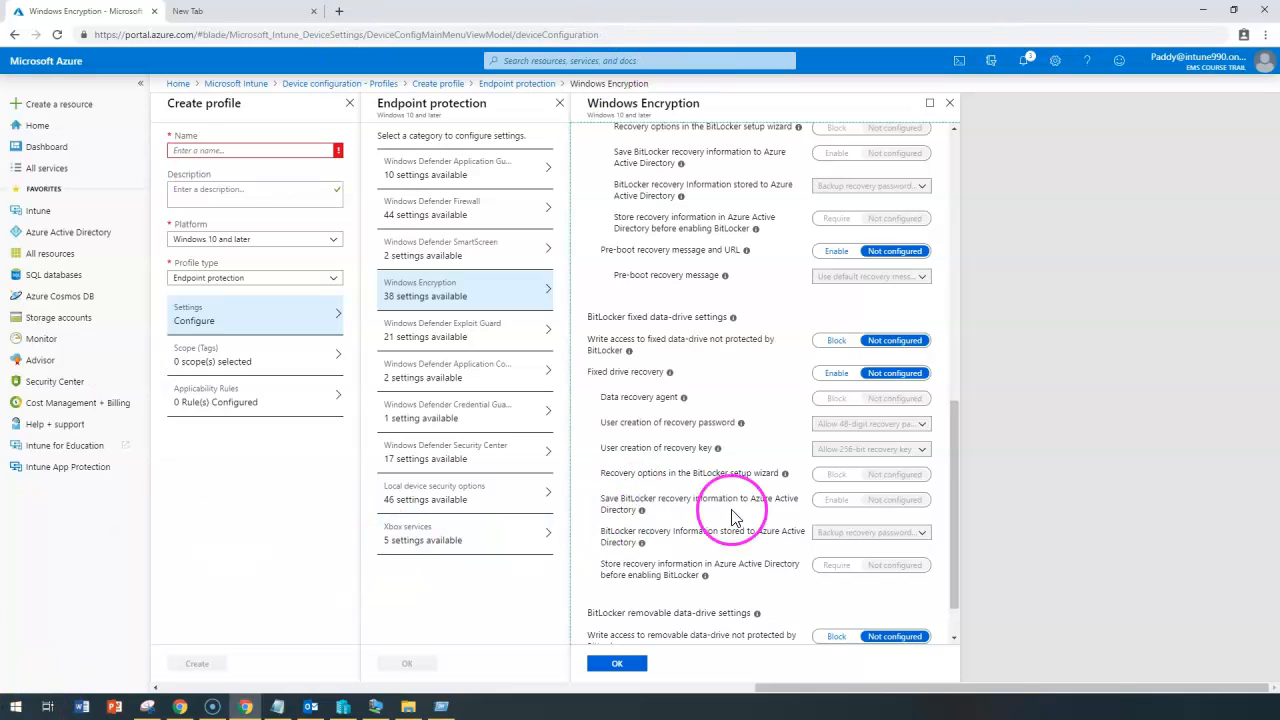
{"action": "scroll", "coordinate": [740, 540], "scroll_direction": "up", "scroll_amount": 5}
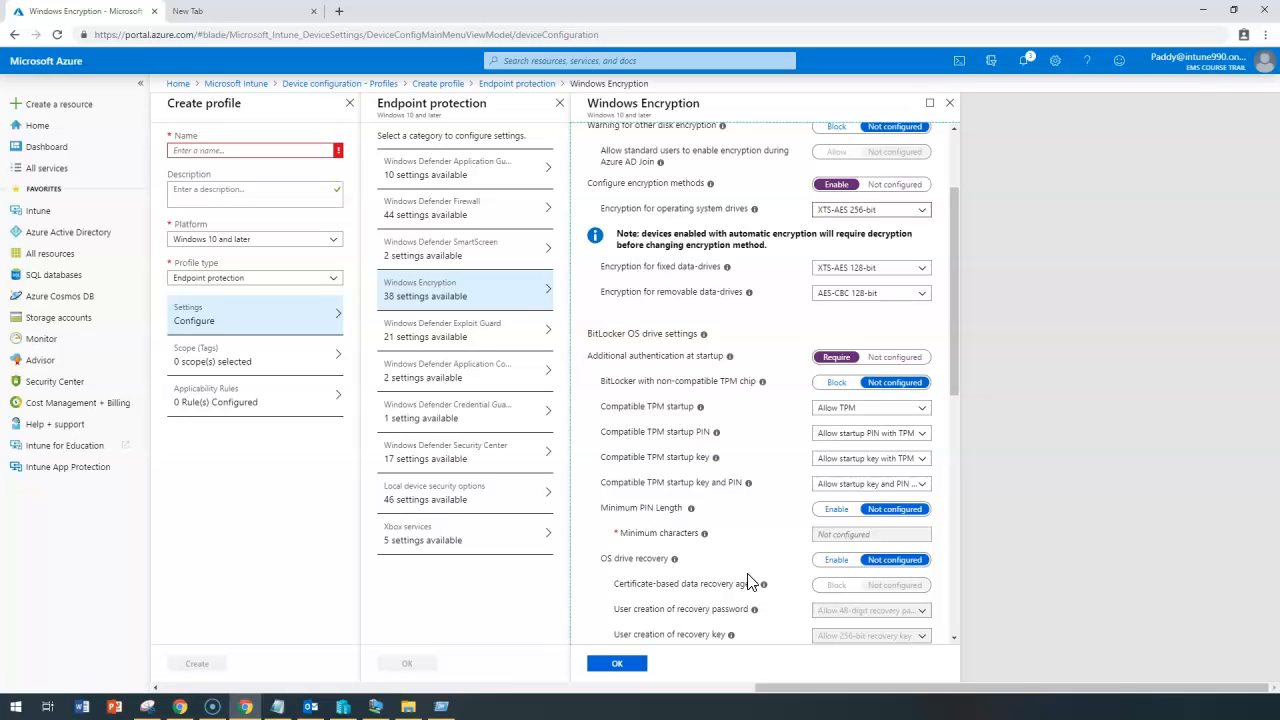
Switch to Windows Defender Exploit Guard, discarding pending edits, and open Attack Surface Reduction.
{"action": "left_click", "coordinate": [430, 346]}
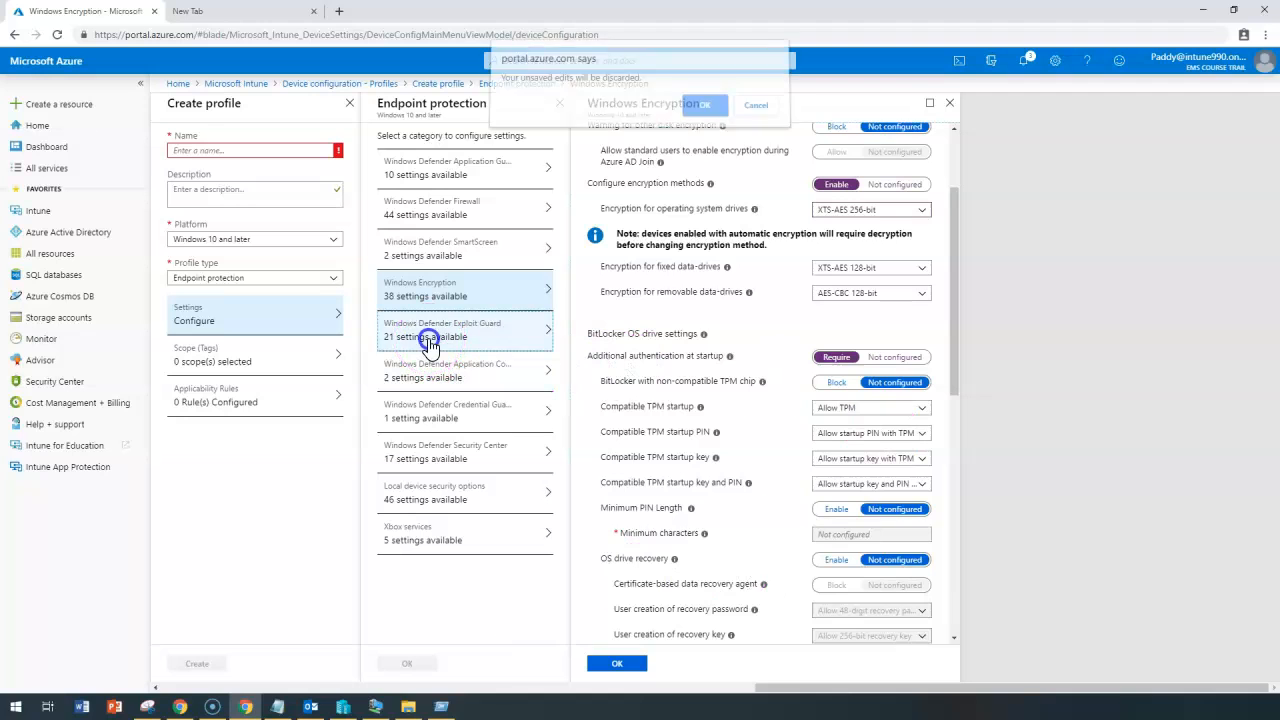
{"action": "left_click", "coordinate": [699, 109]}
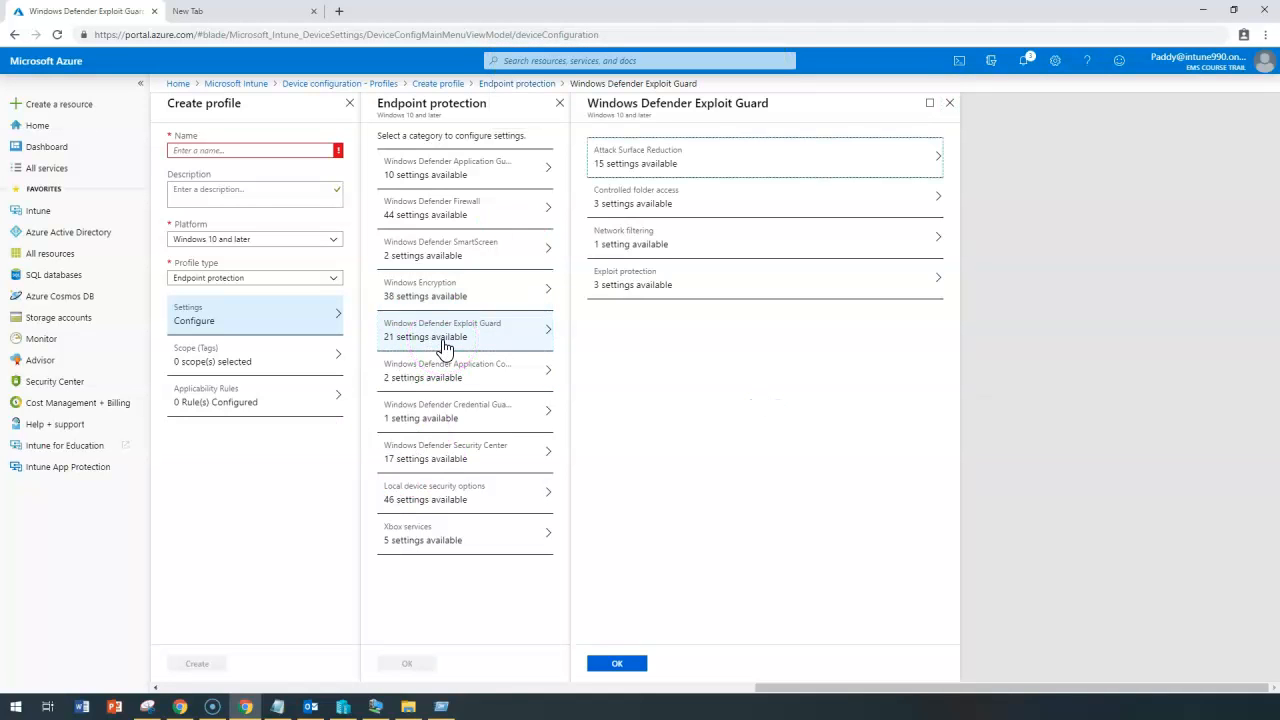
{"action": "left_click", "coordinate": [772, 176]}
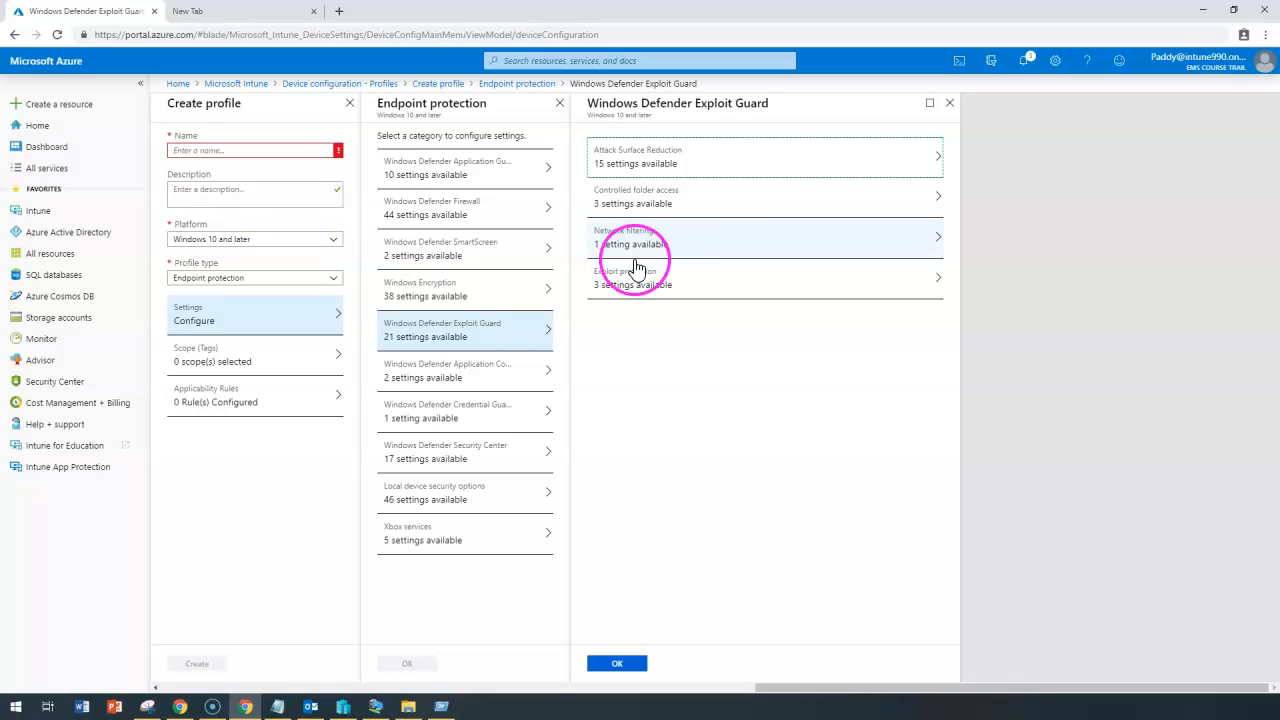
{"action": "left_click", "coordinate": [676, 163]}
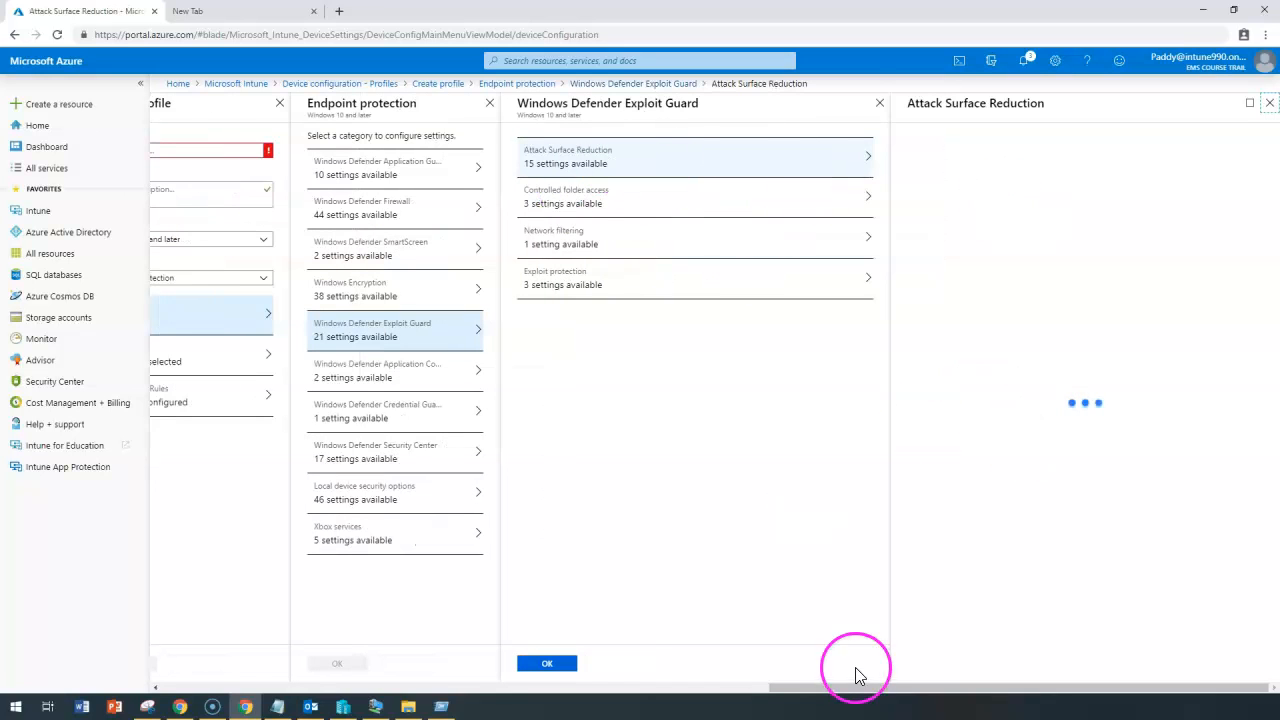
{"action": "left_click_drag", "start_coordinate": [1111, 232], "coordinate": [960, 223]}
{"action": "scroll", "coordinate": [966, 400], "scroll_direction": "down", "scroll_amount": 3}
{"action": "scroll", "coordinate": [966, 400], "scroll_direction": "up", "scroll_amount": 3}
{"action": "scroll", "coordinate": [1071, 400], "scroll_direction": "down", "scroll_amount": 3}
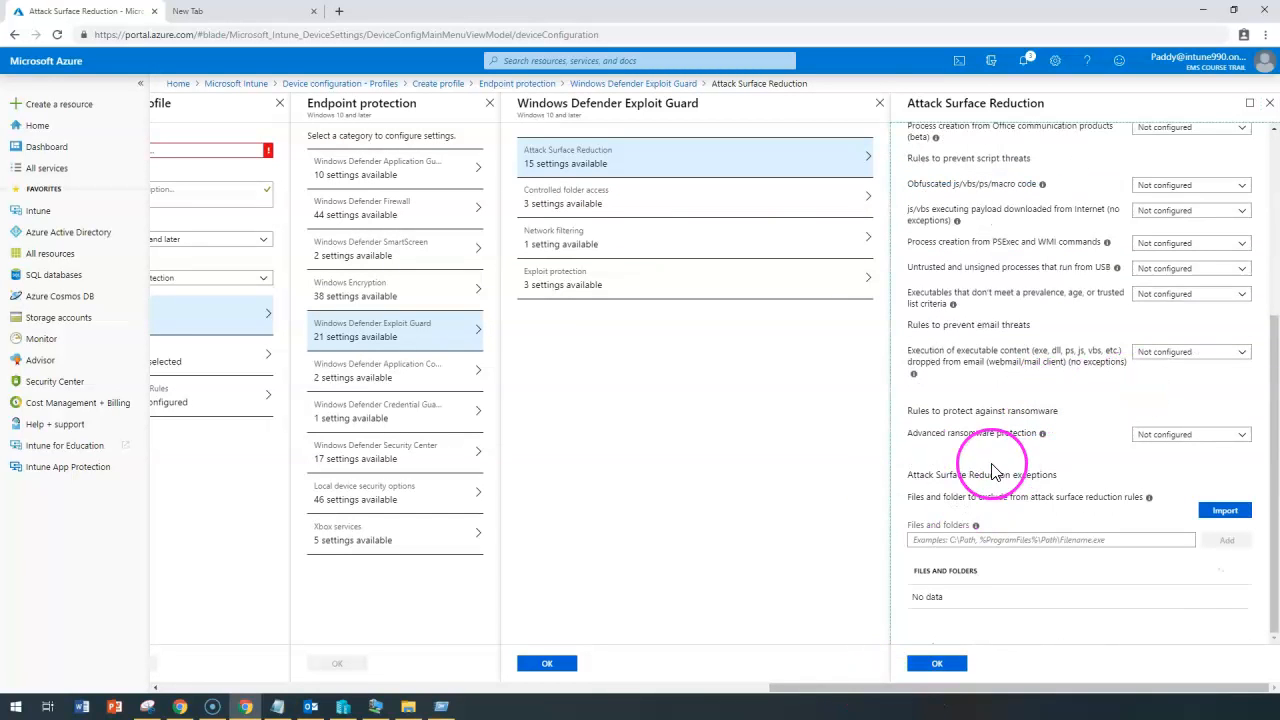
{"action": "left_click_drag", "start_coordinate": [932, 411], "coordinate": [946, 440]}
{"action": "left_click", "coordinate": [1200, 434]}
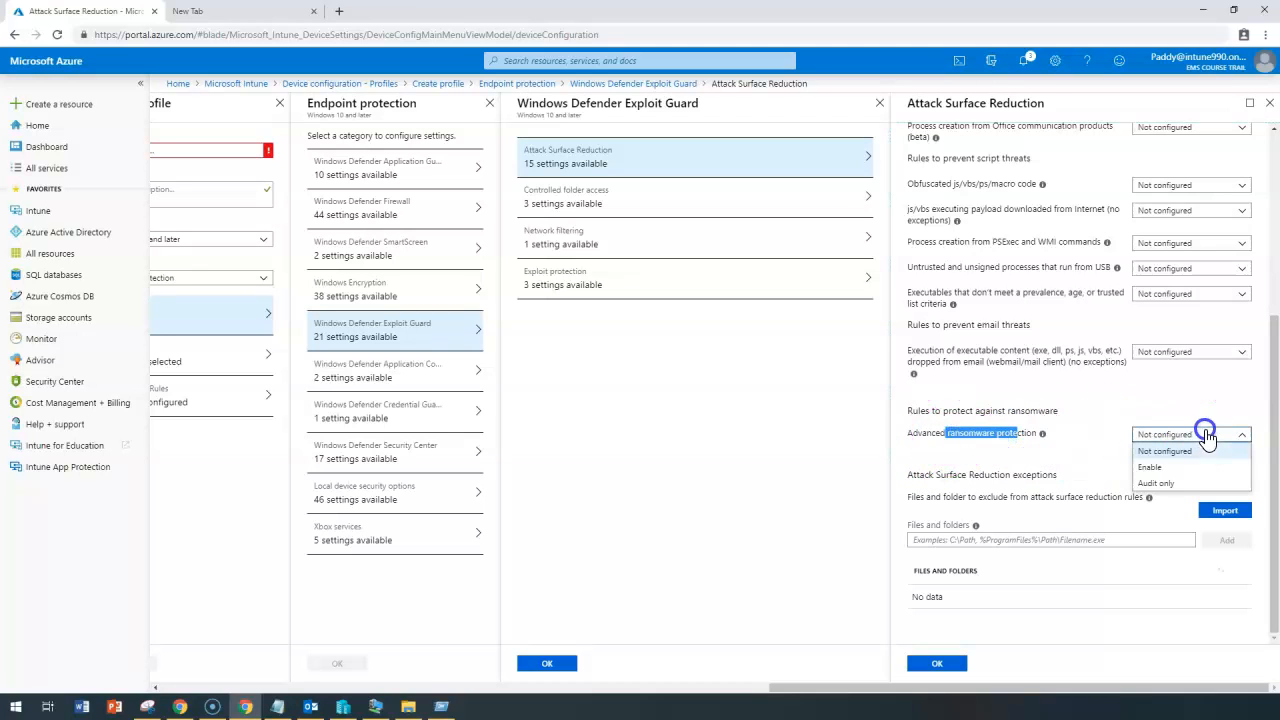
{"action": "left_click", "coordinate": [1160, 463]}
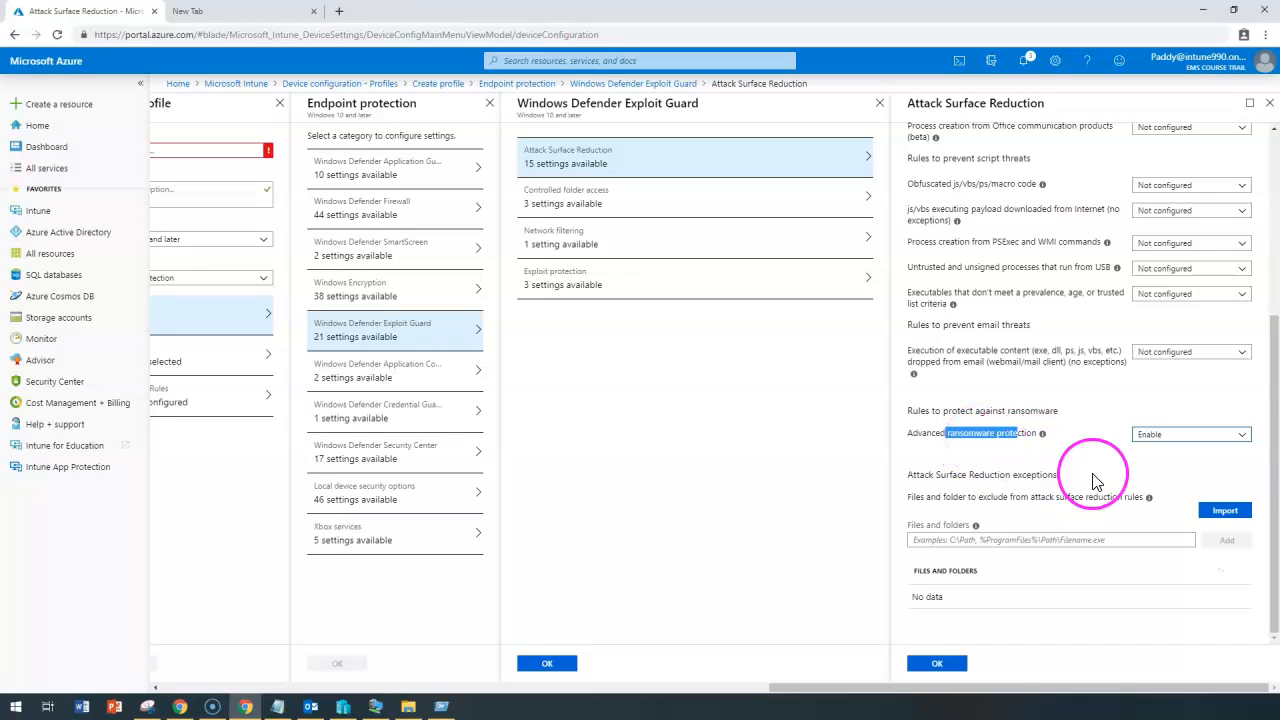
{"action": "scroll", "coordinate": [1072, 467], "scroll_direction": "up", "scroll_amount": 3}
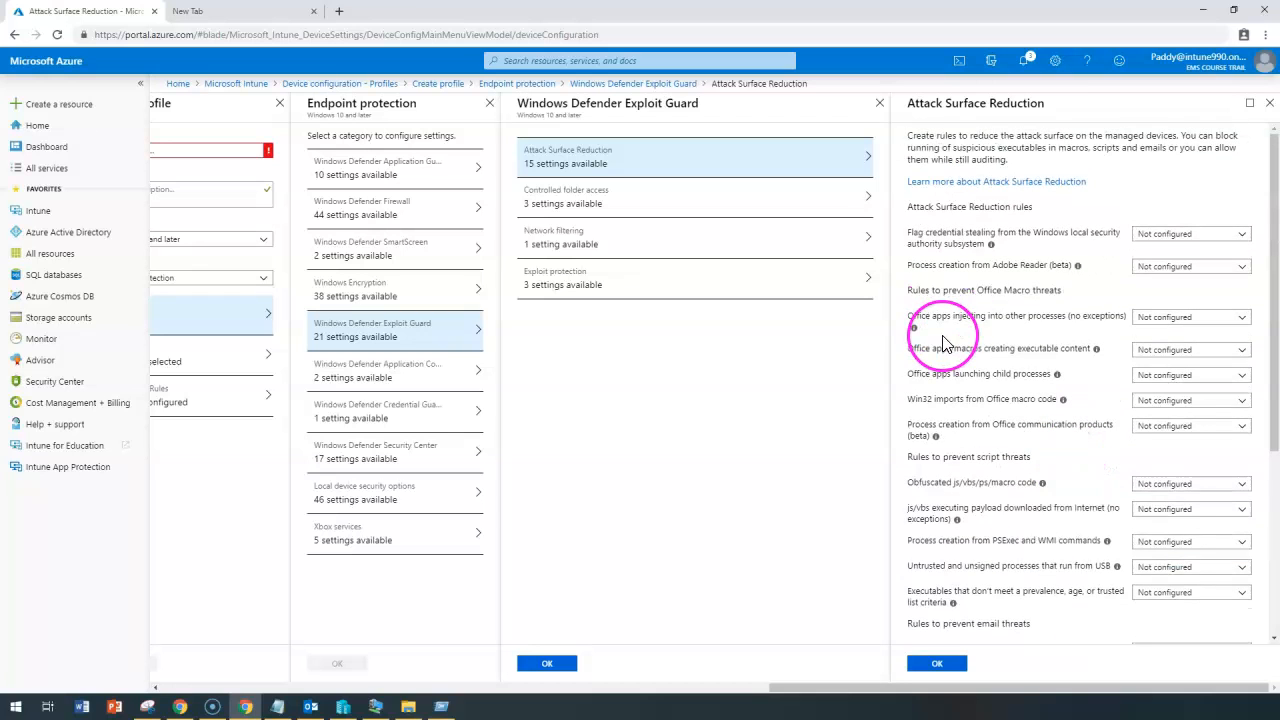
{"action": "left_click_drag", "start_coordinate": [932, 457], "coordinate": [1018, 484]}
{"action": "left_click_drag", "start_coordinate": [916, 508], "coordinate": [1063, 502]}
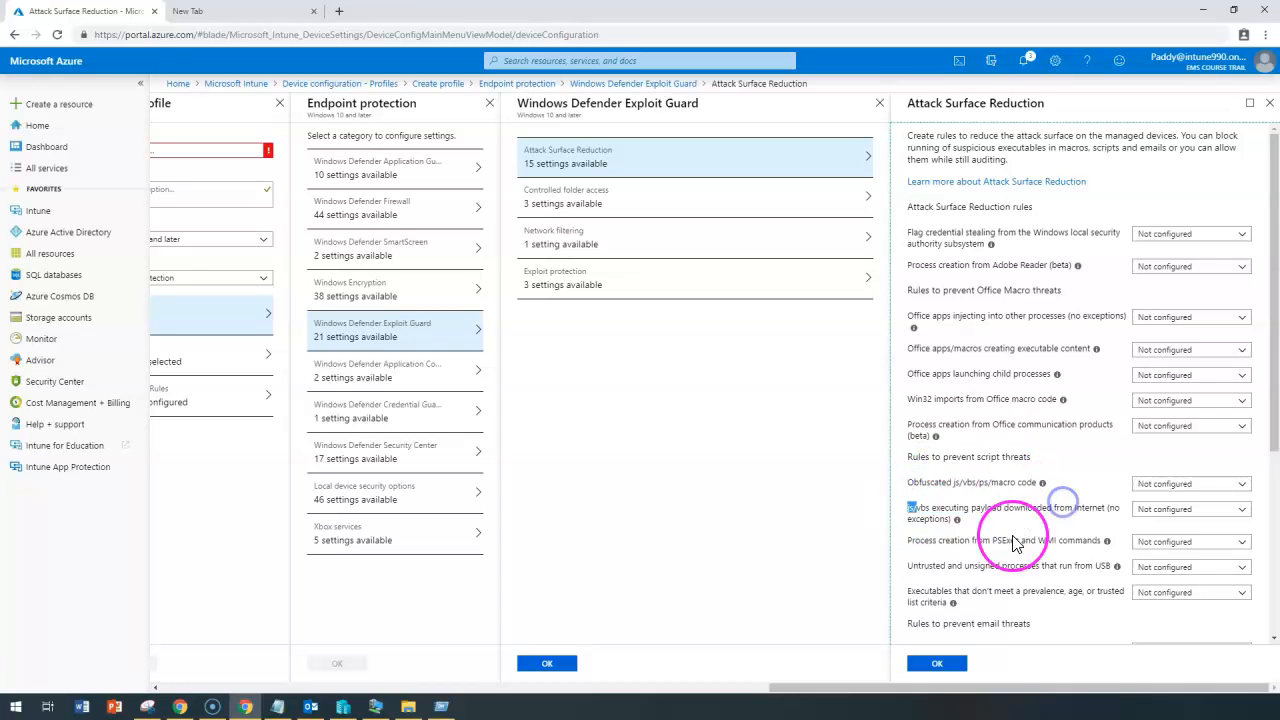
{"action": "left_click_drag", "start_coordinate": [997, 541], "coordinate": [1077, 541]}
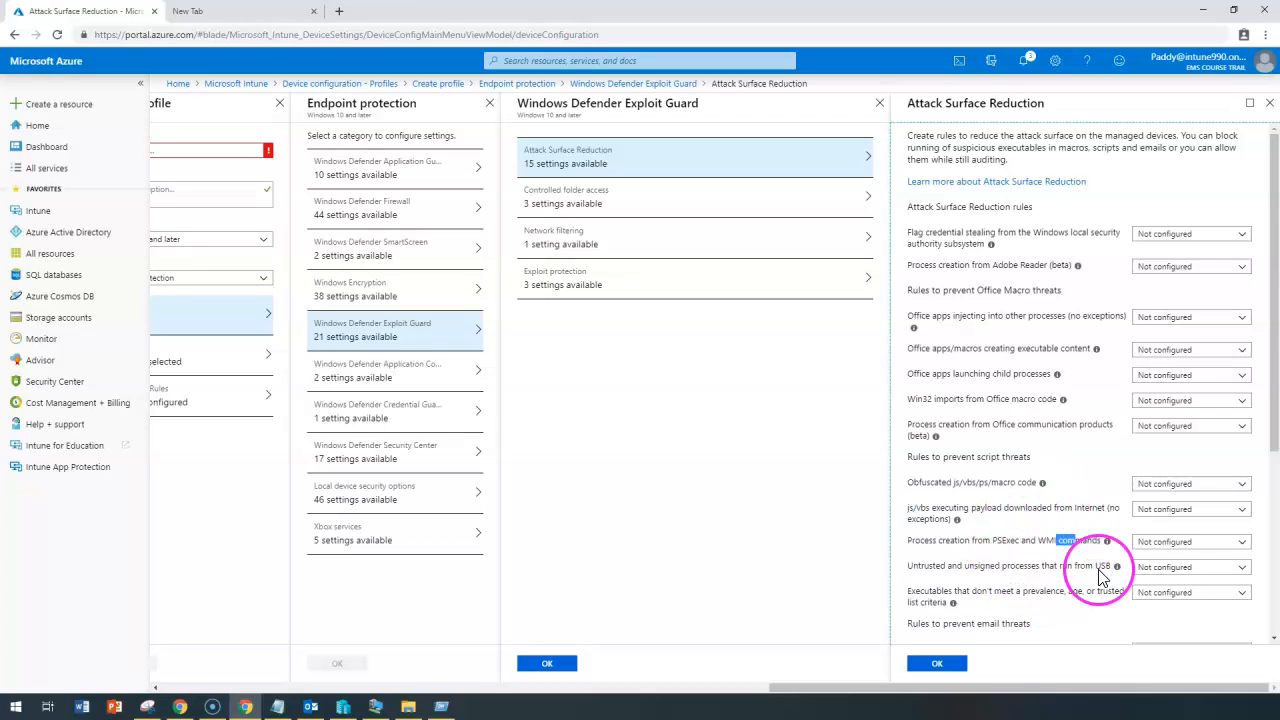
{"action": "left_click", "coordinate": [1200, 541]}
{"action": "left_click", "coordinate": [1186, 522]}
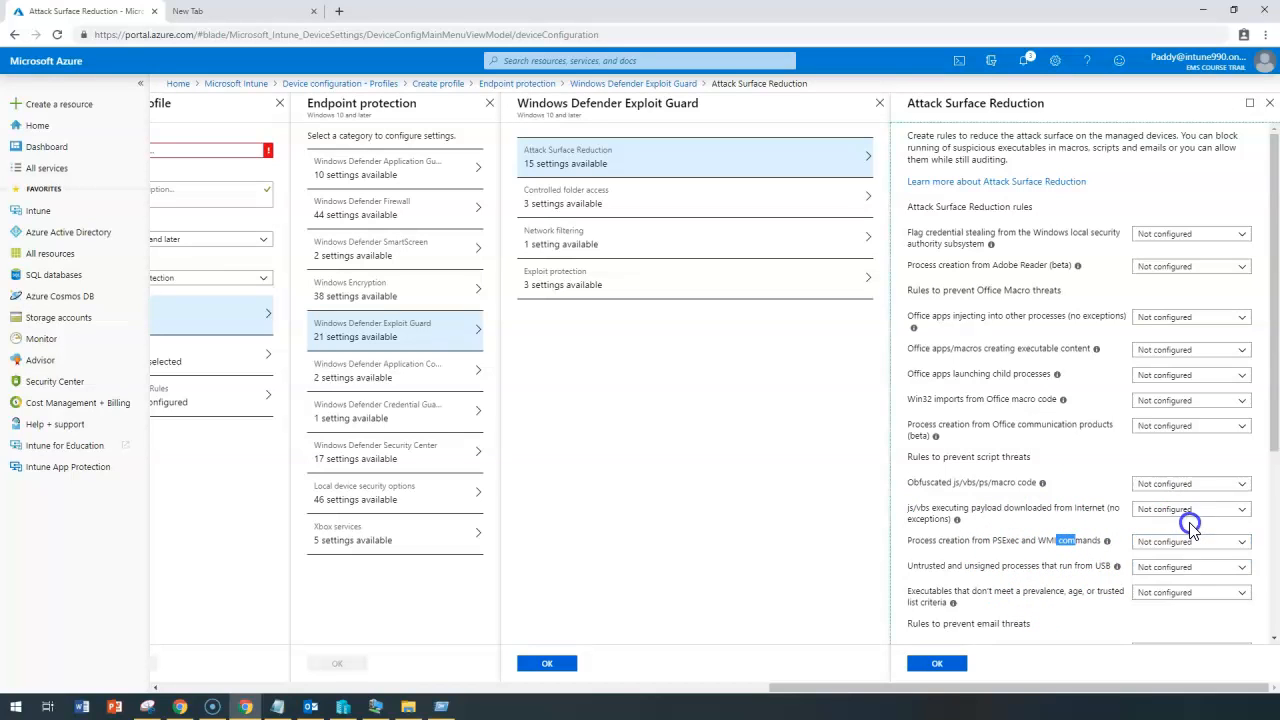
{"action": "left_click", "coordinate": [1178, 510]}
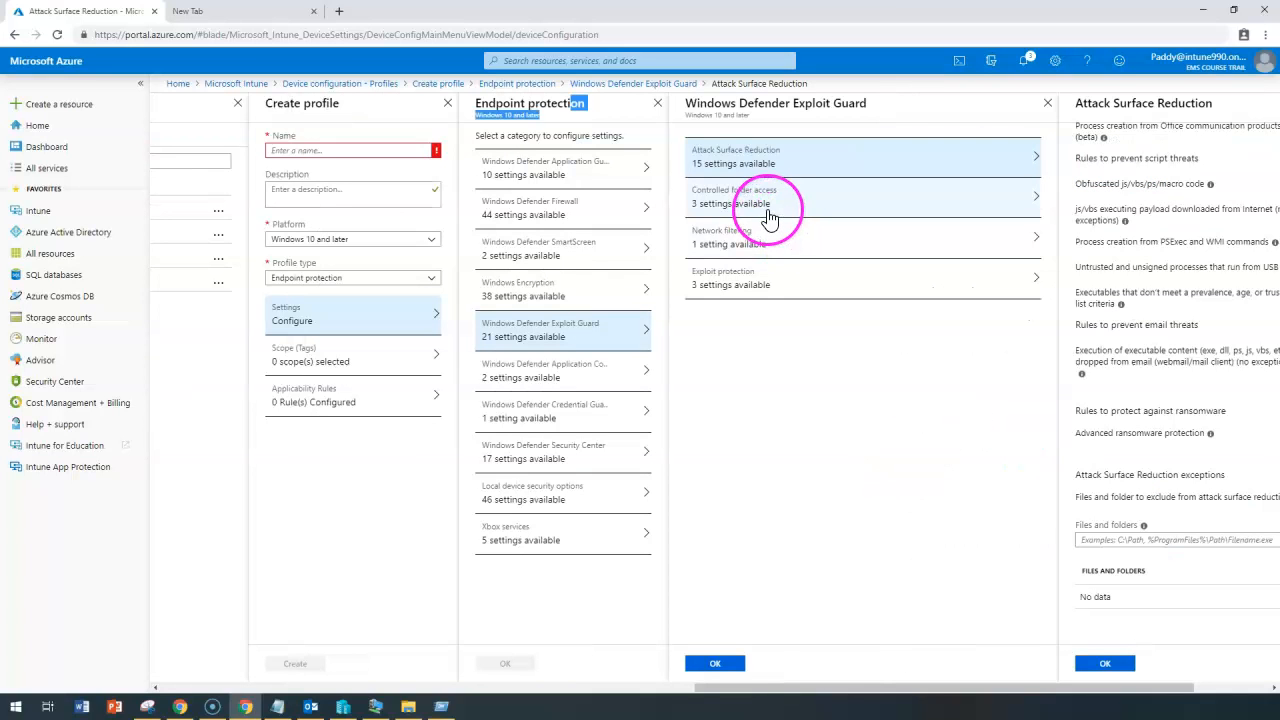
Set Folder protection under Controlled folder access to Enable.
{"action": "left_click", "coordinate": [767, 206]}
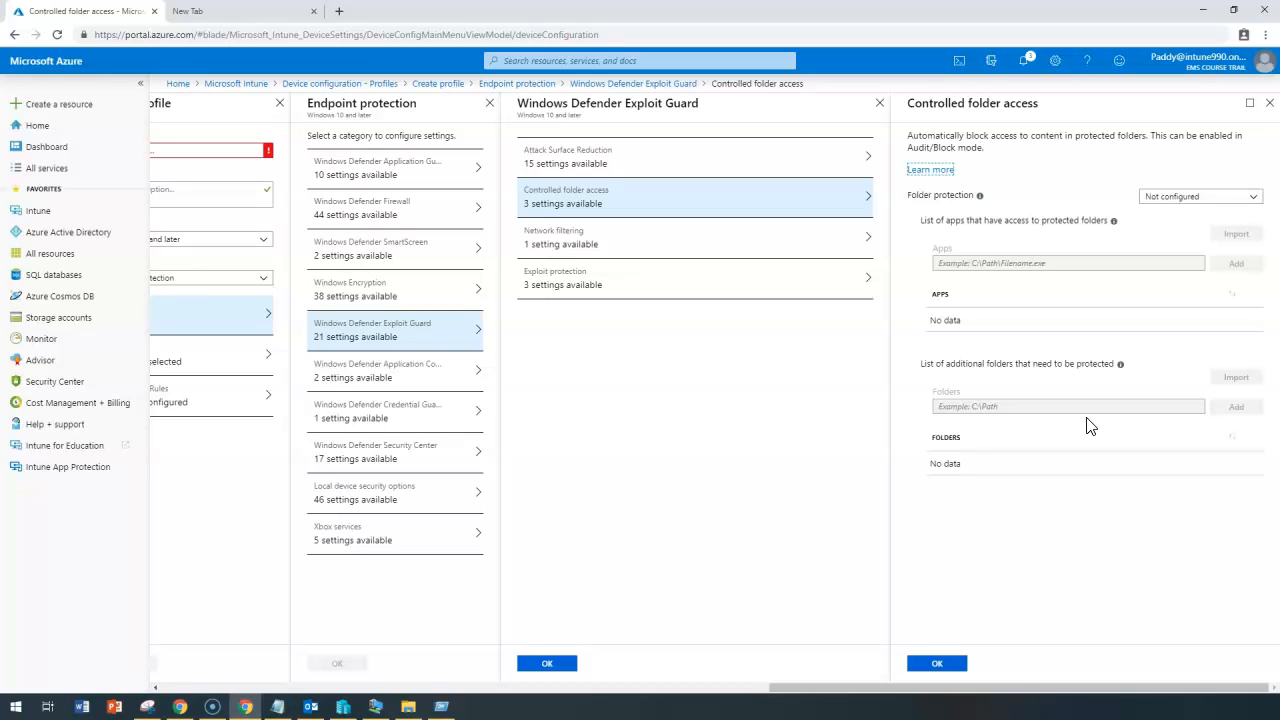
{"action": "left_click_drag", "start_coordinate": [940, 148], "coordinate": [1012, 148]}
{"action": "left_click", "coordinate": [1185, 197]}
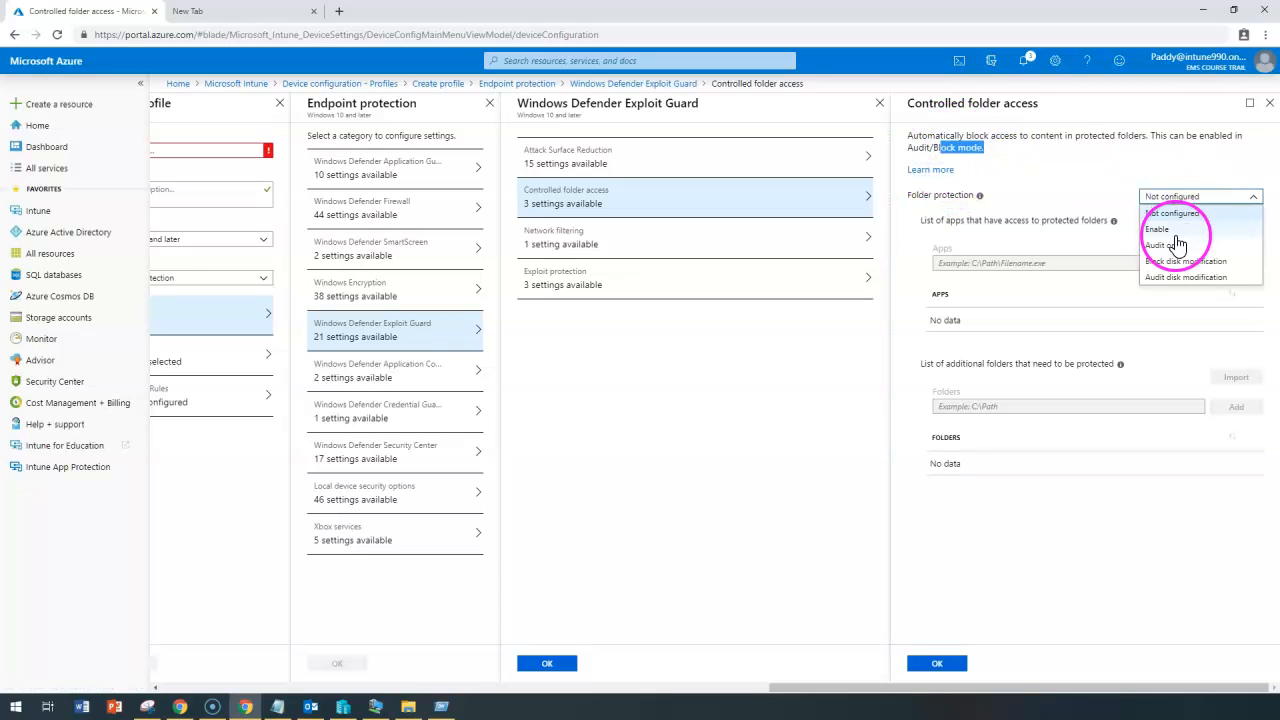
{"action": "left_click", "coordinate": [1190, 230]}
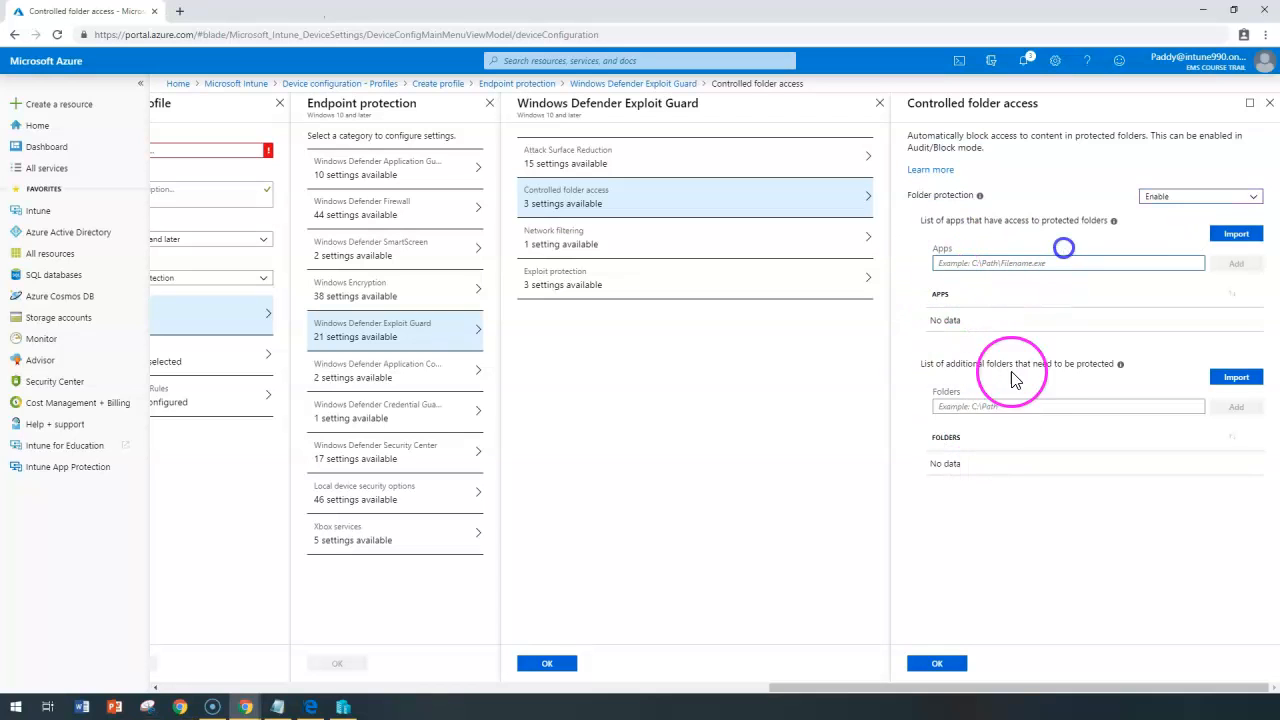
Leave the allowed apps and protected folders lists empty.
{"action": "left_click", "coordinate": [975, 407]}
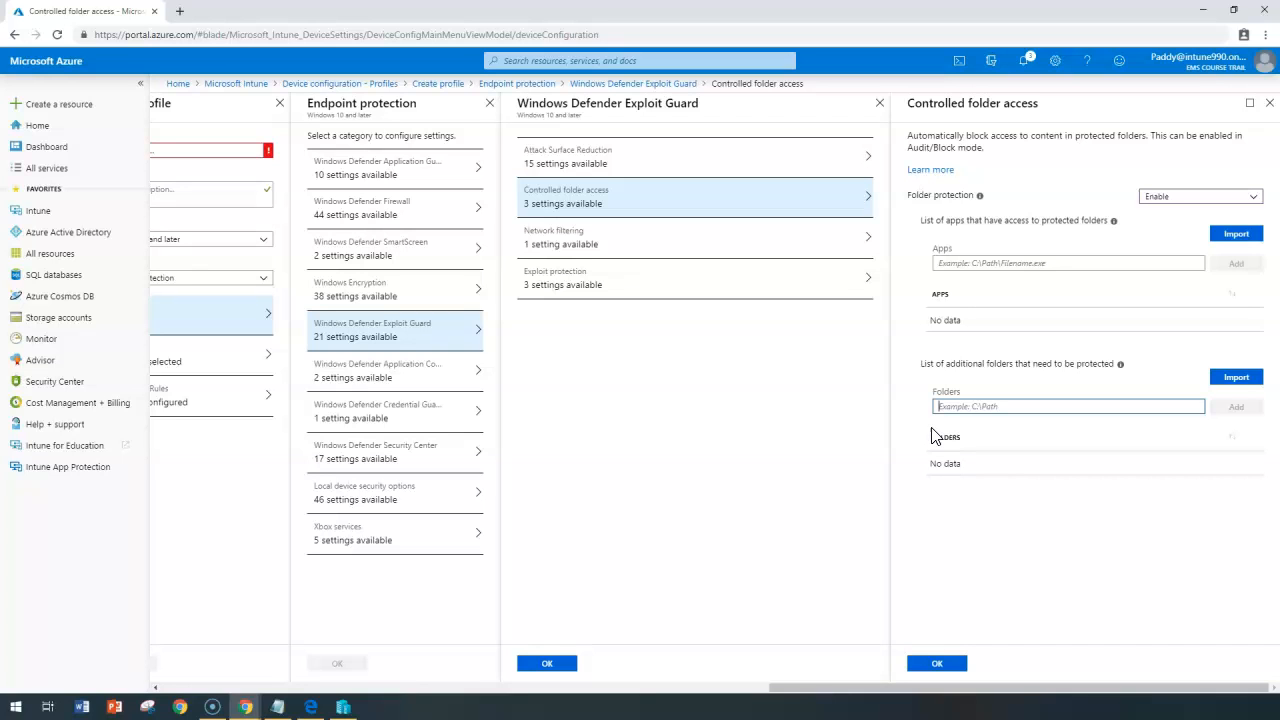
{"action": "left_click", "coordinate": [1045, 263]}
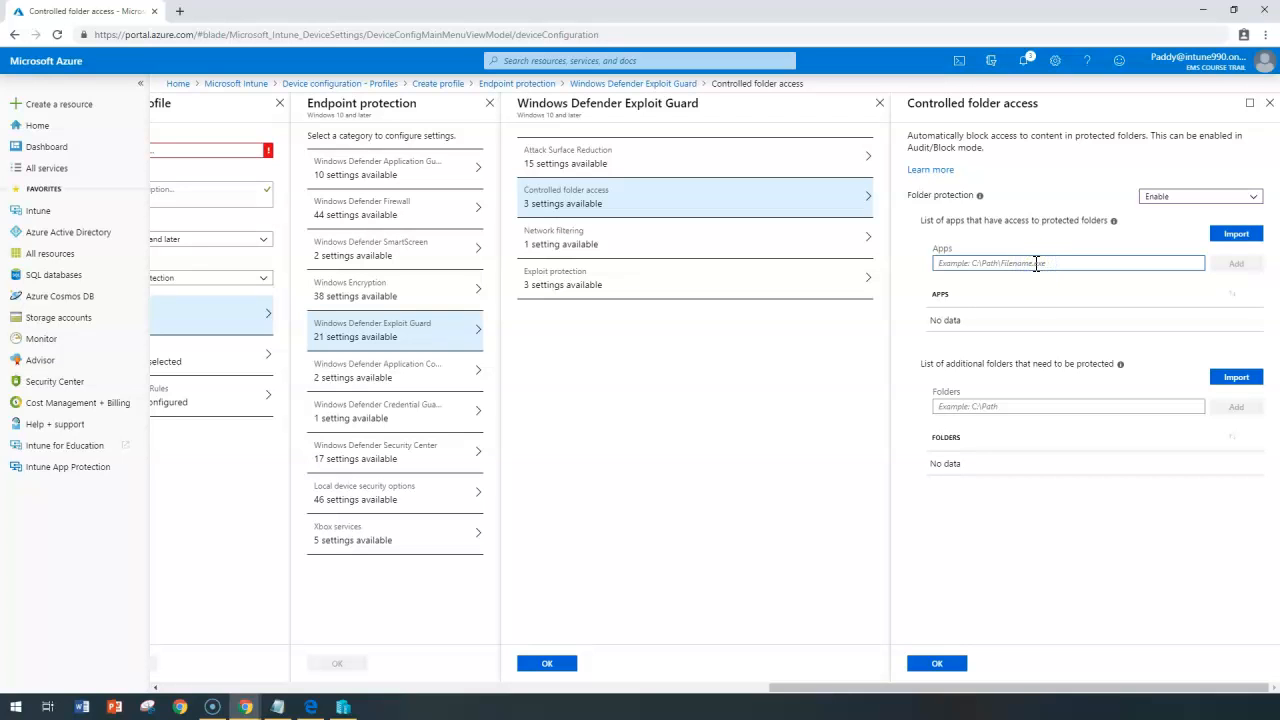
{"action": "left_click", "coordinate": [968, 407]}
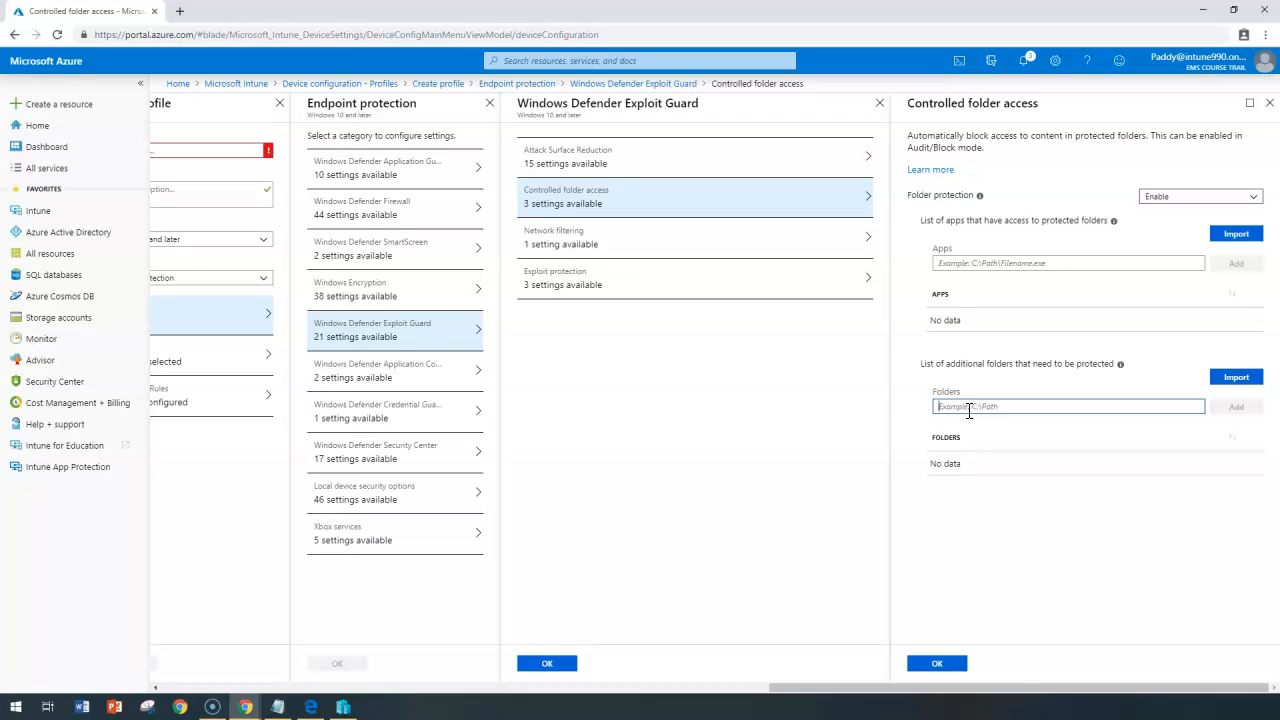
{"action": "left_click", "coordinate": [975, 406]}
{"action": "left_click", "coordinate": [602, 250]}
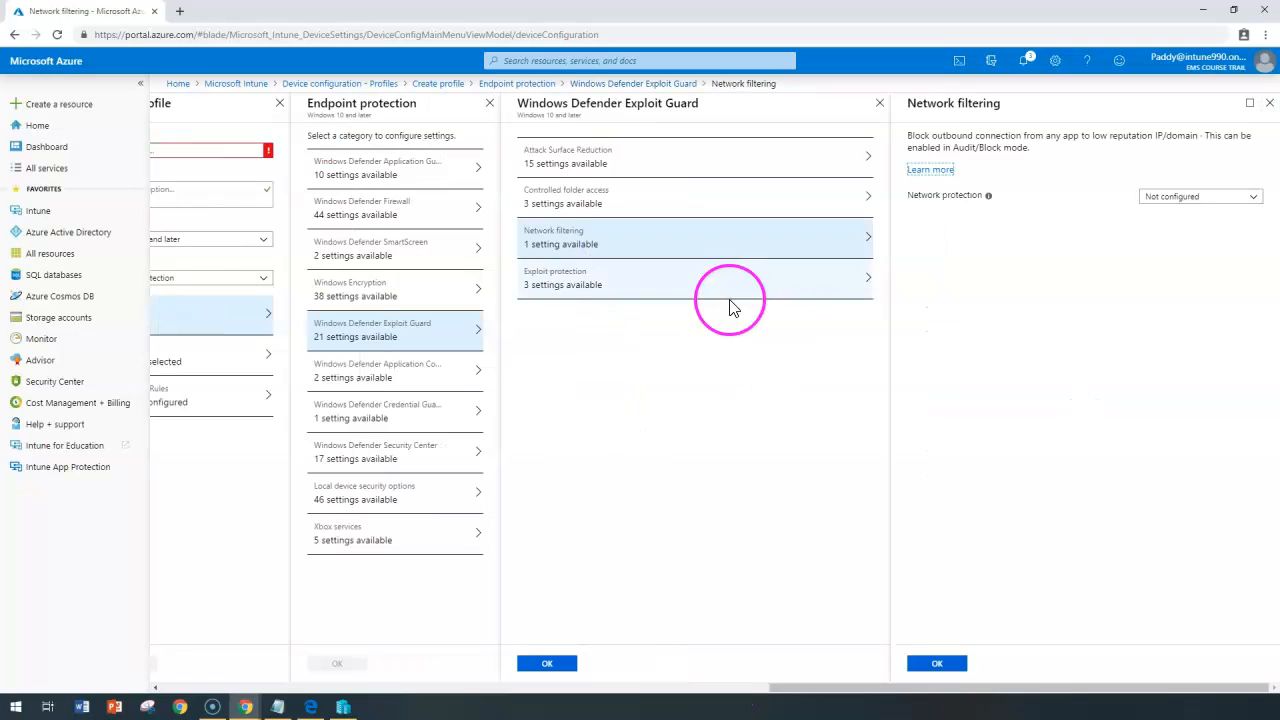
Set Network protection to Enable in the Network filtering settings.
{"action": "left_click", "coordinate": [20, 699]}
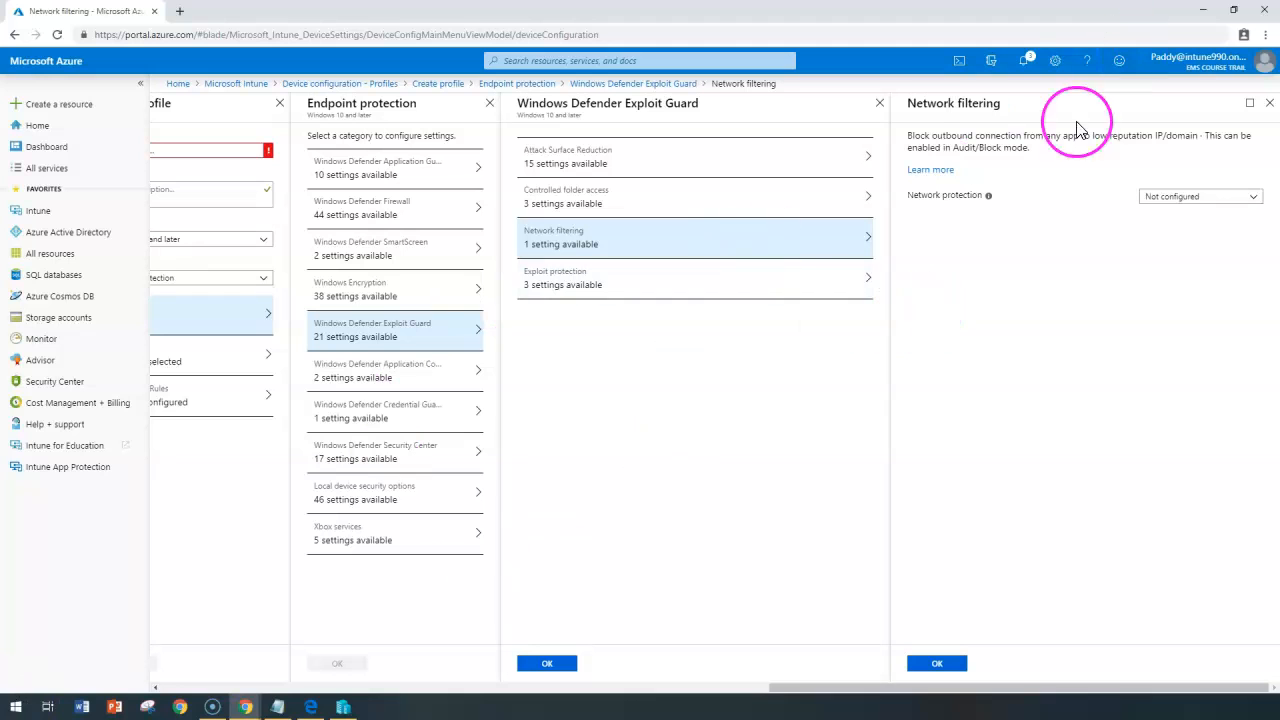
{"action": "left_click", "coordinate": [1250, 196]}
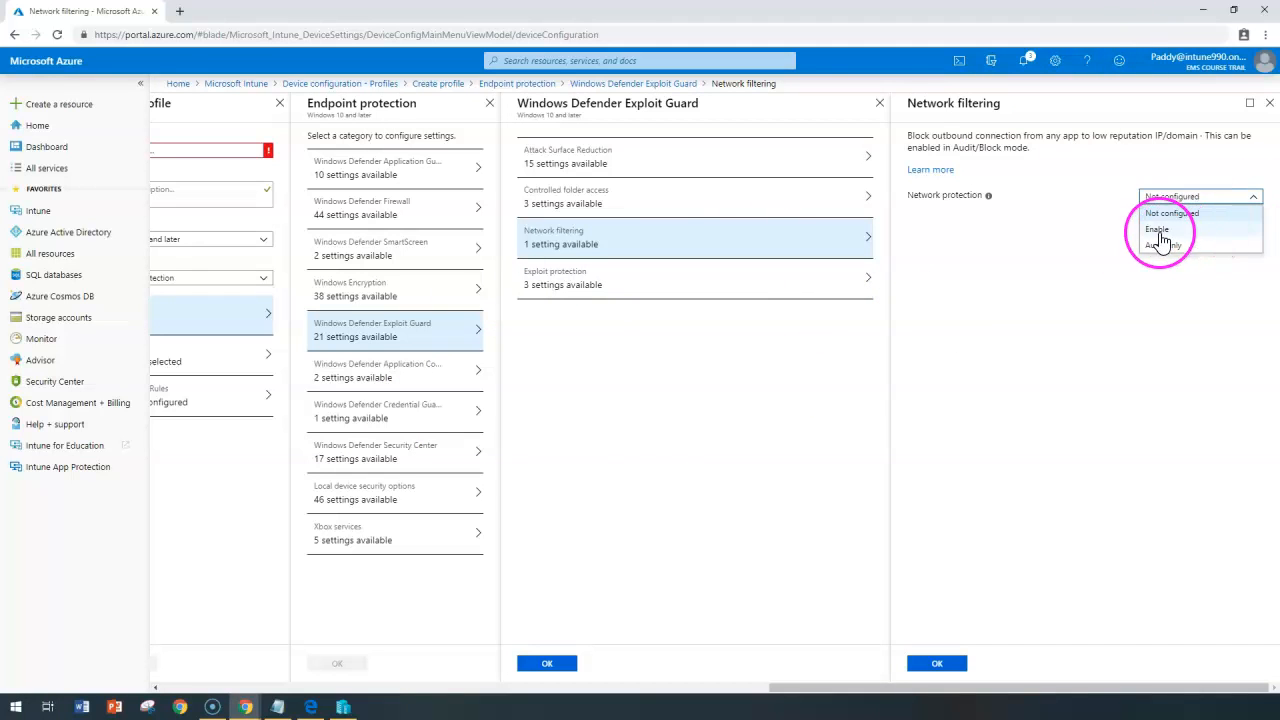
{"action": "left_click", "coordinate": [1160, 232]}
{"action": "left_click", "coordinate": [1170, 197]}
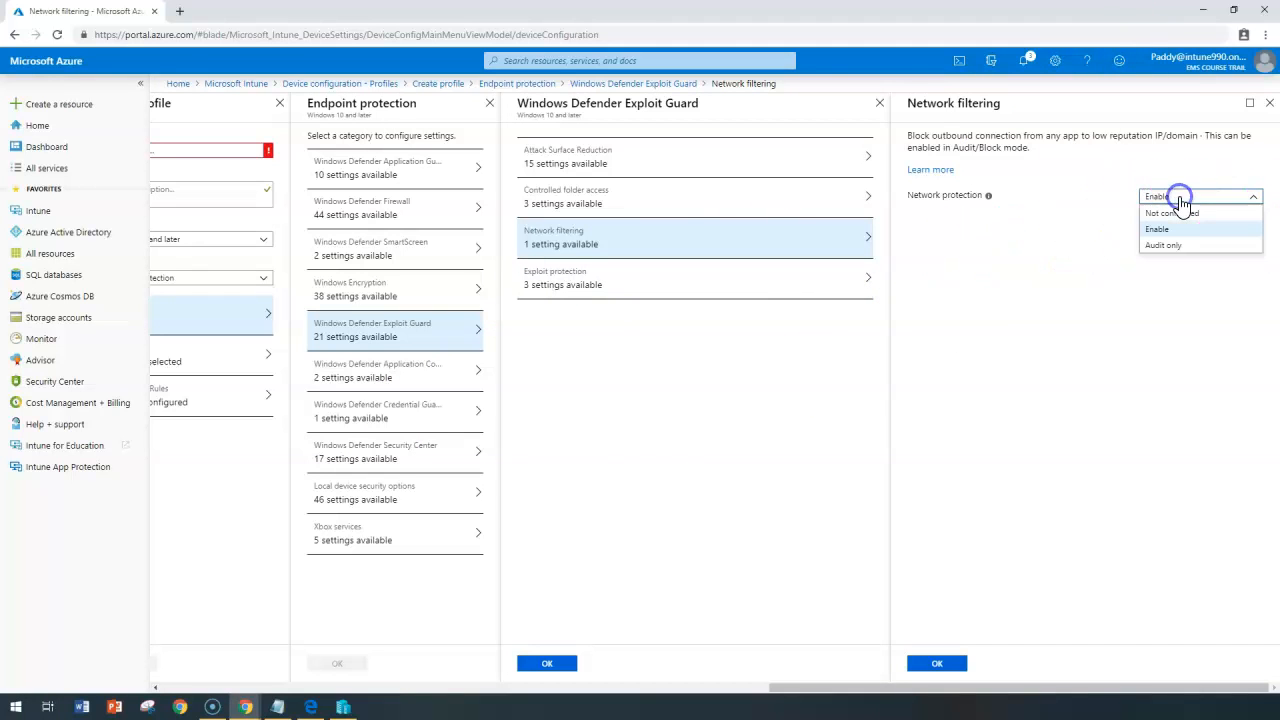
{"action": "left_click", "coordinate": [1050, 268]}
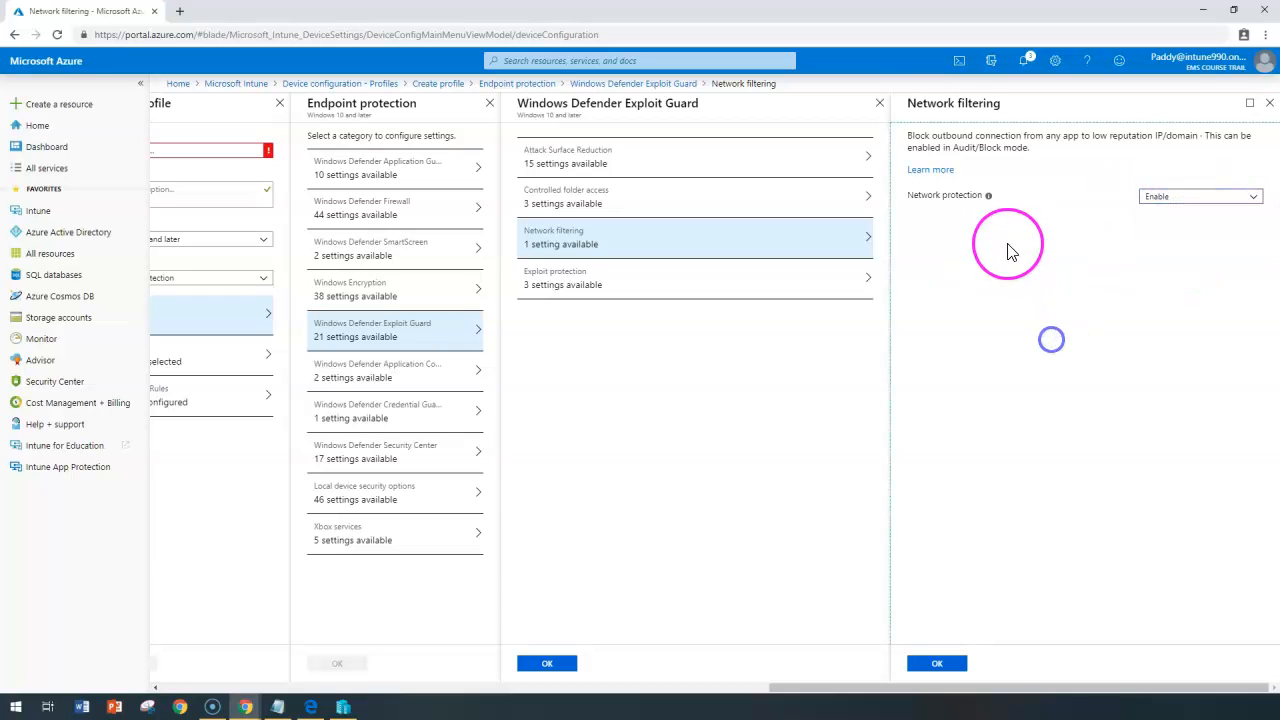
{"action": "mouse_move", "coordinate": [989, 200]}
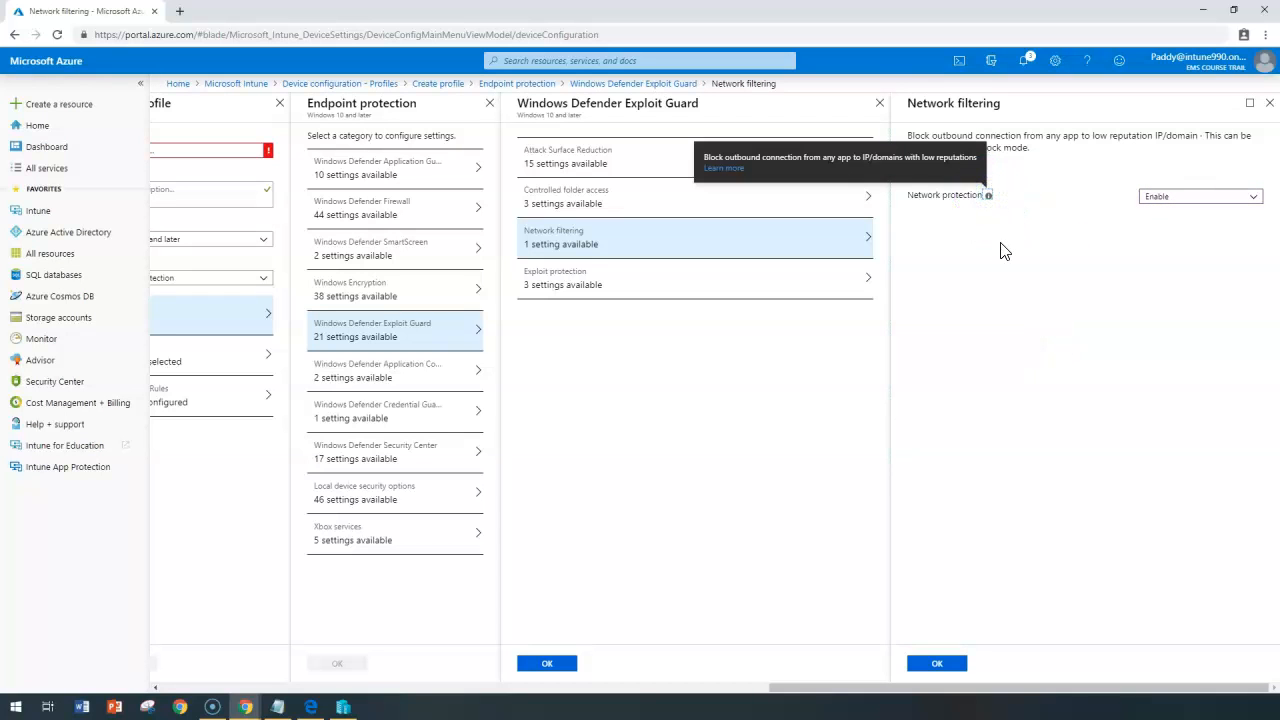
Set code integrity policies to Enforce and Trust apps with good reputation to Enable.
{"action": "left_click", "coordinate": [345, 372]}
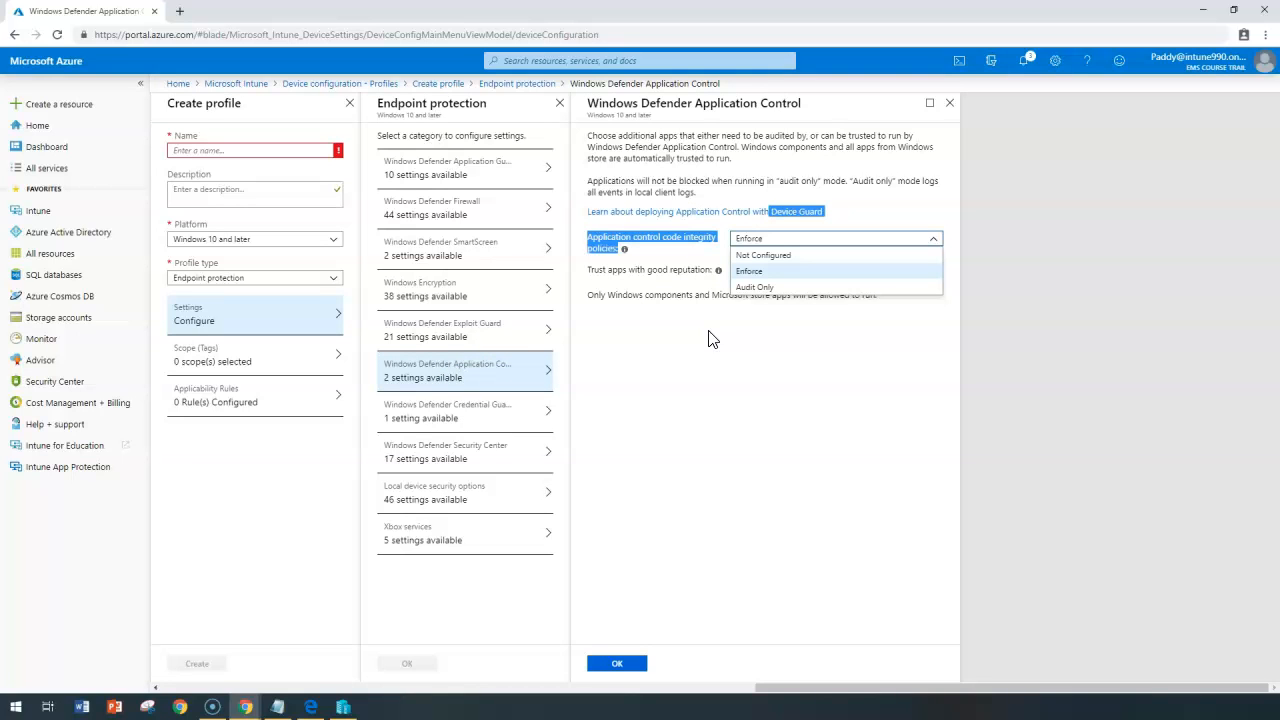
{"action": "left_click", "coordinate": [811, 317]}
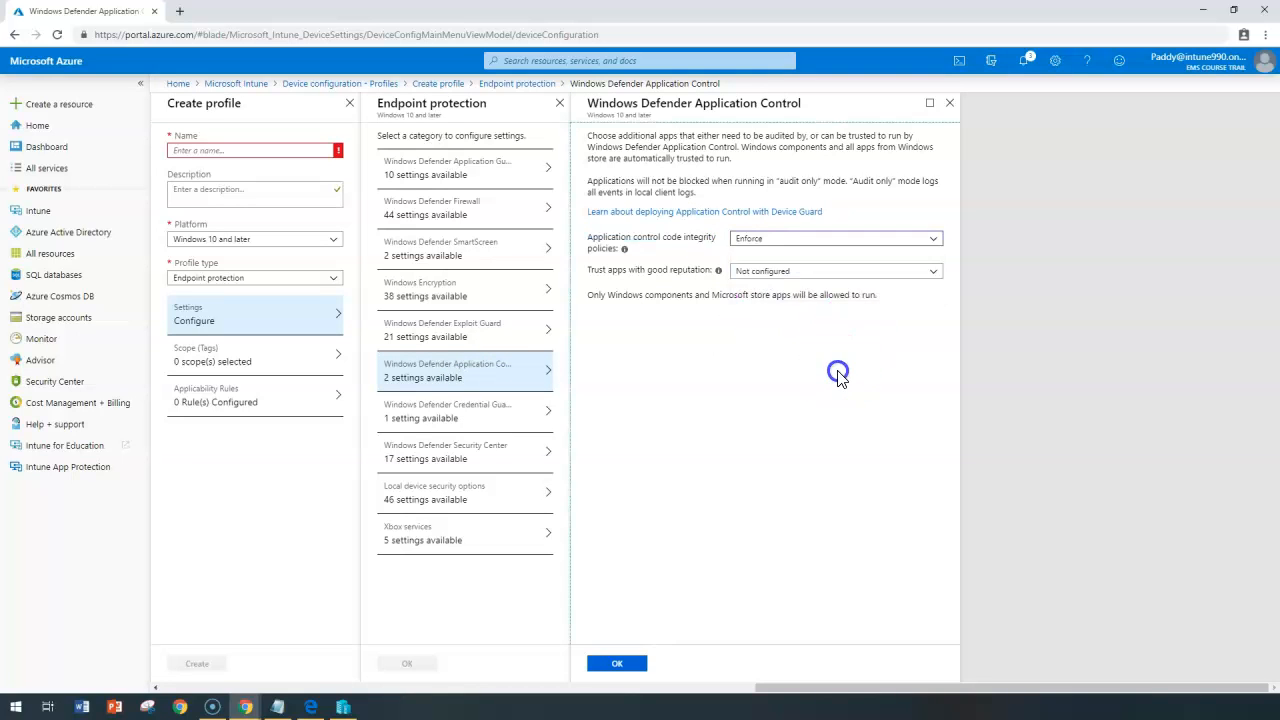
{"action": "left_click", "coordinate": [775, 240]}
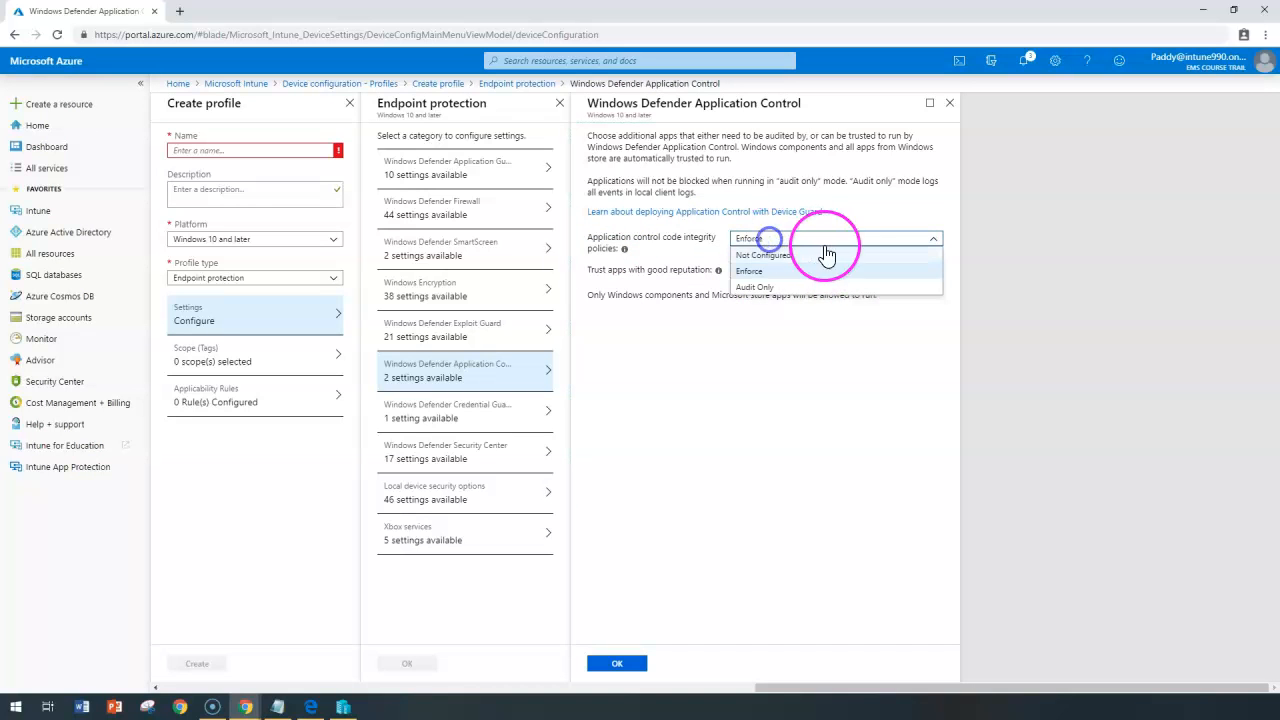
{"action": "left_click", "coordinate": [770, 268]}
{"action": "left_click", "coordinate": [784, 272]}
{"action": "left_click", "coordinate": [766, 304]}
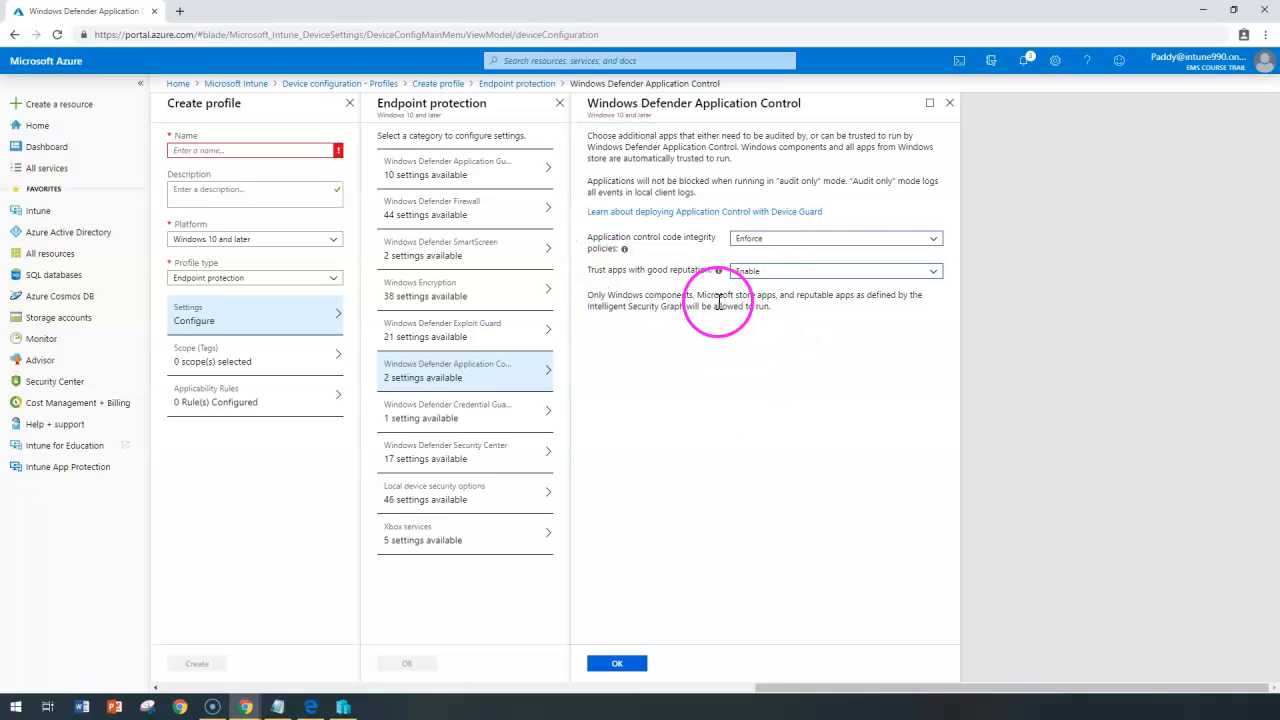
{"action": "left_click_drag", "start_coordinate": [588, 272], "coordinate": [600, 270]}
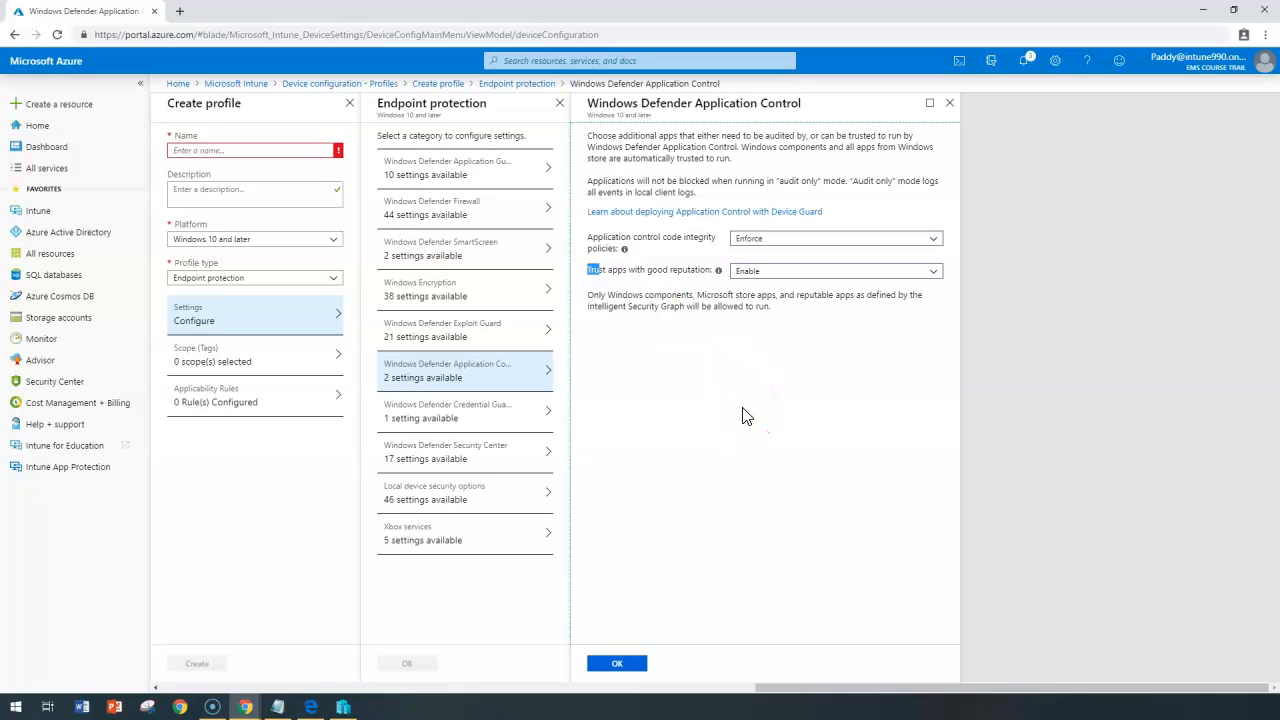
{"action": "left_click", "coordinate": [488, 424]}
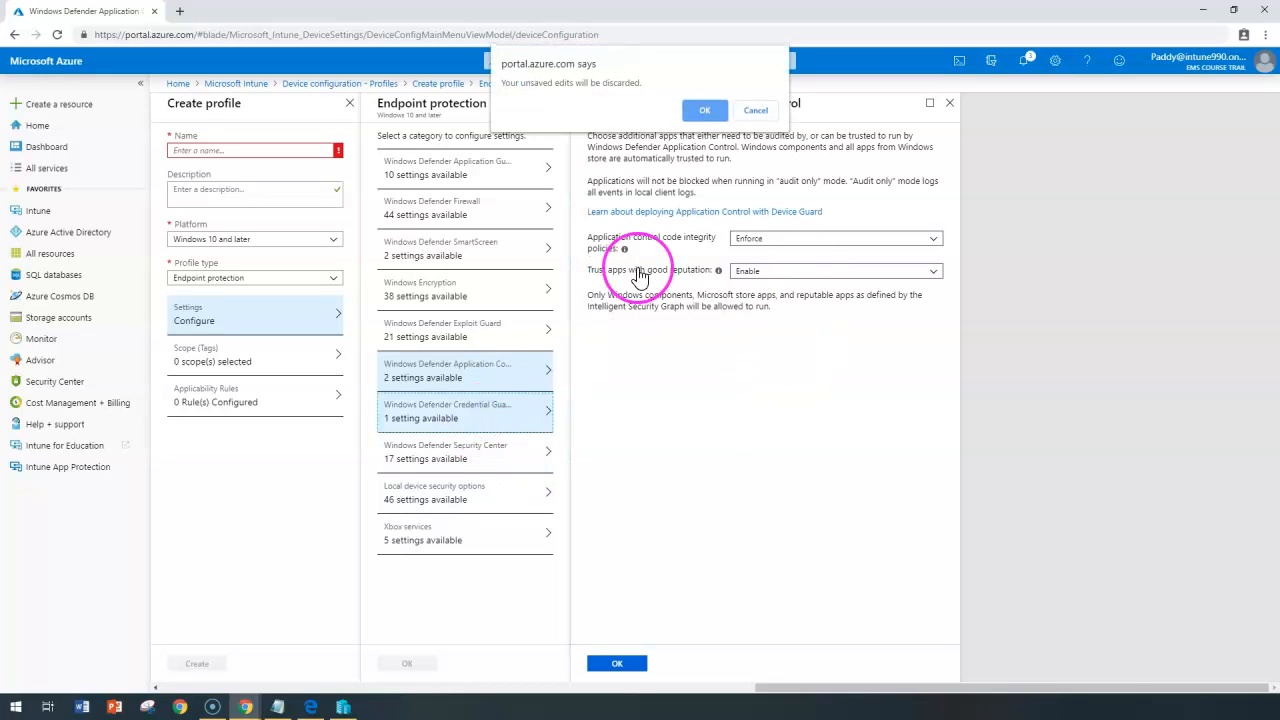
Discard unsaved edits and leave Windows Defender Credential Guard at Disable.
{"action": "left_click", "coordinate": [708, 110]}
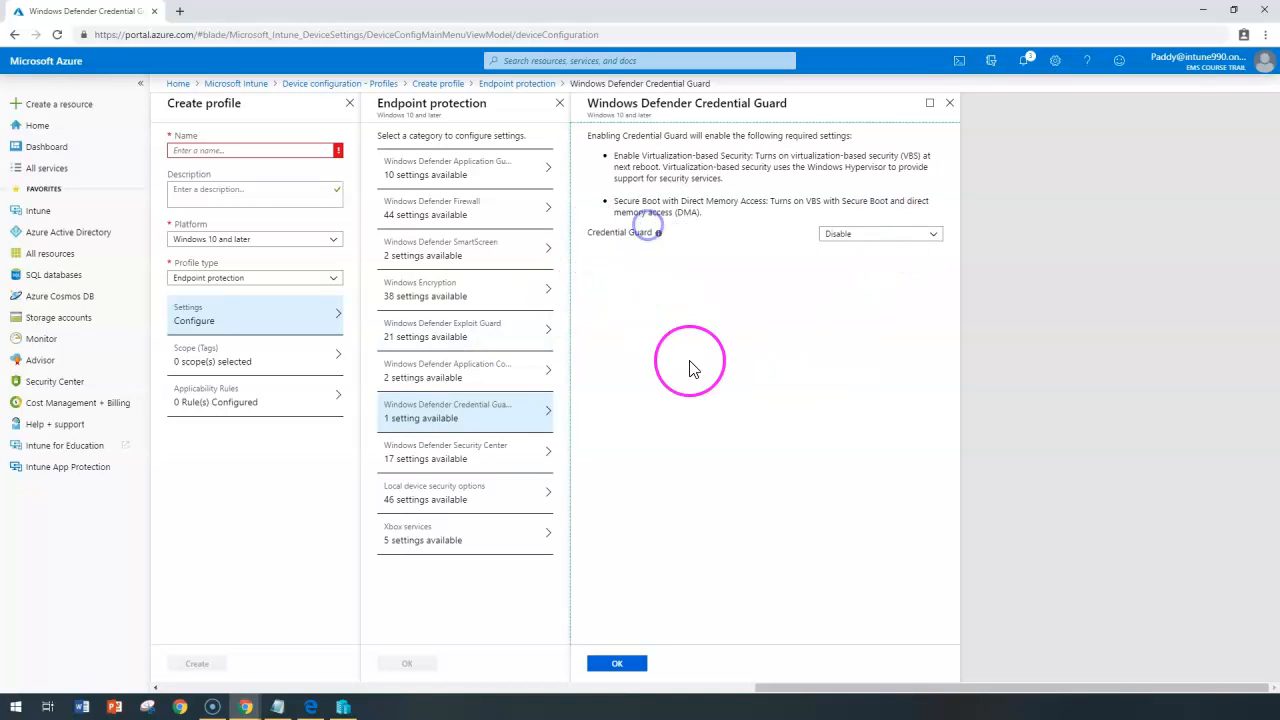
{"action": "left_click", "coordinate": [855, 234]}
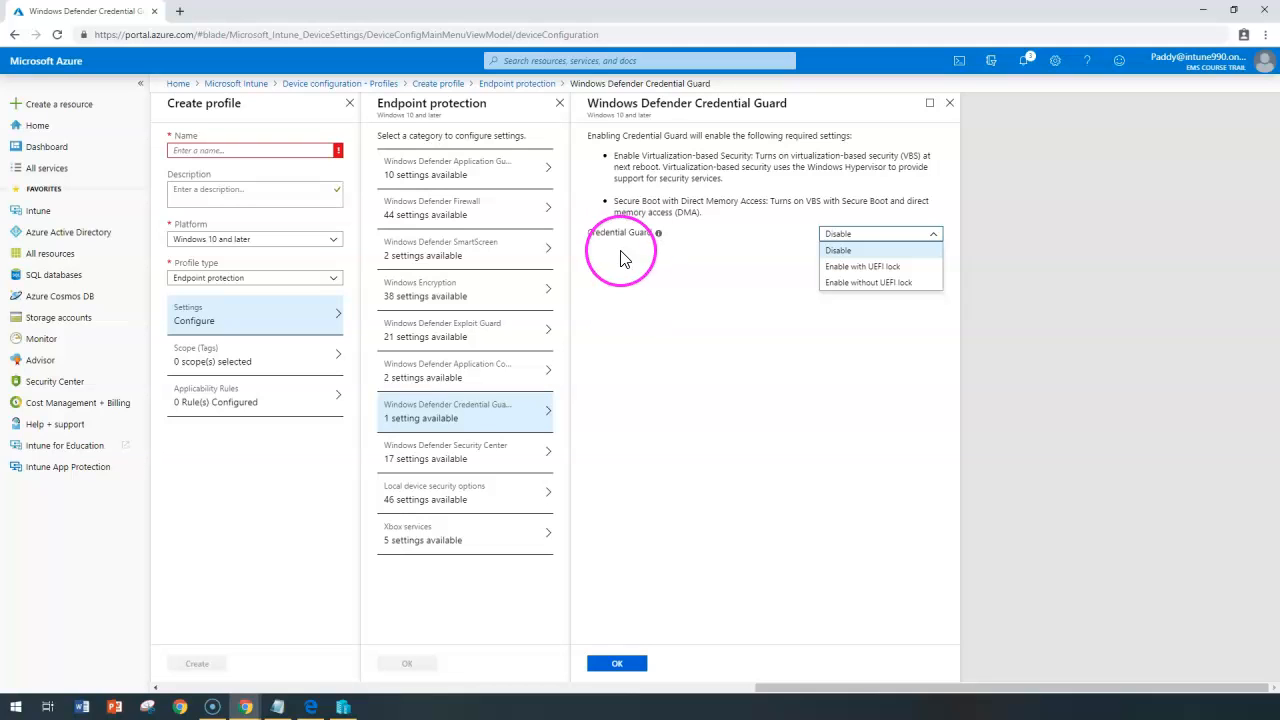
{"action": "left_click", "coordinate": [465, 460]}
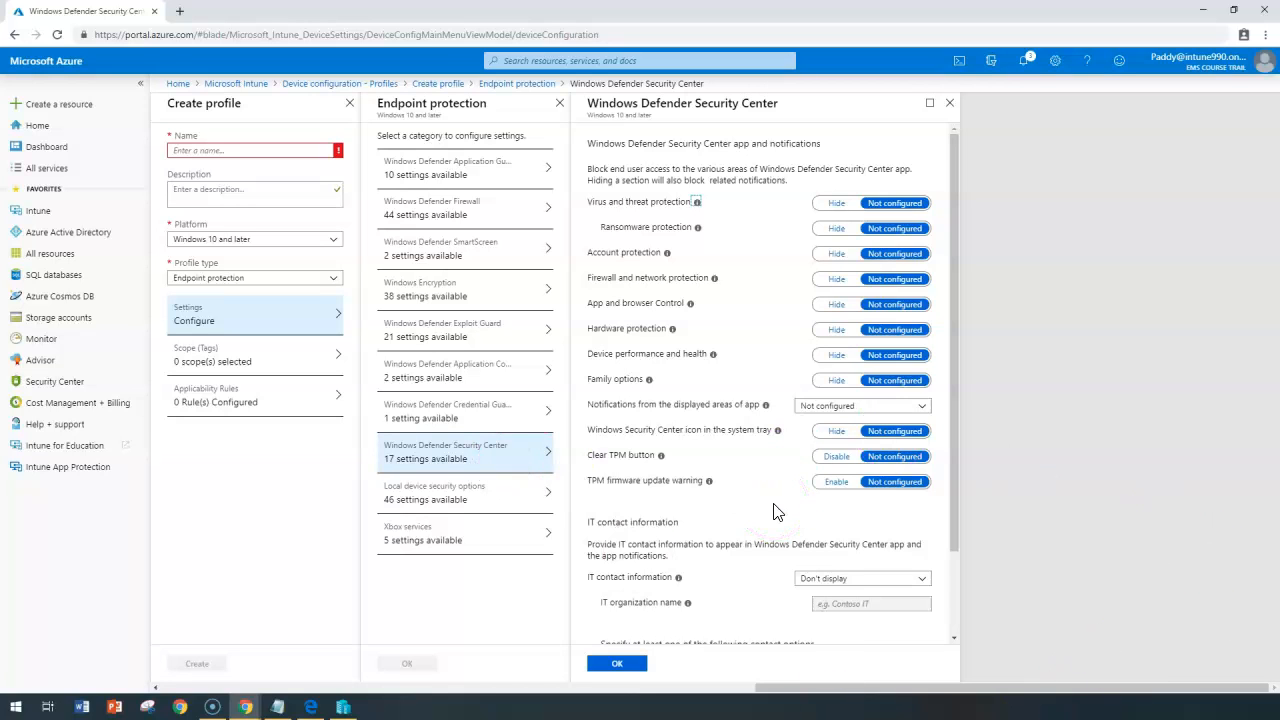
Hide the Virus and threat protection area from end users.
{"action": "scroll", "coordinate": [777, 512], "scroll_direction": "down", "scroll_amount": 1}
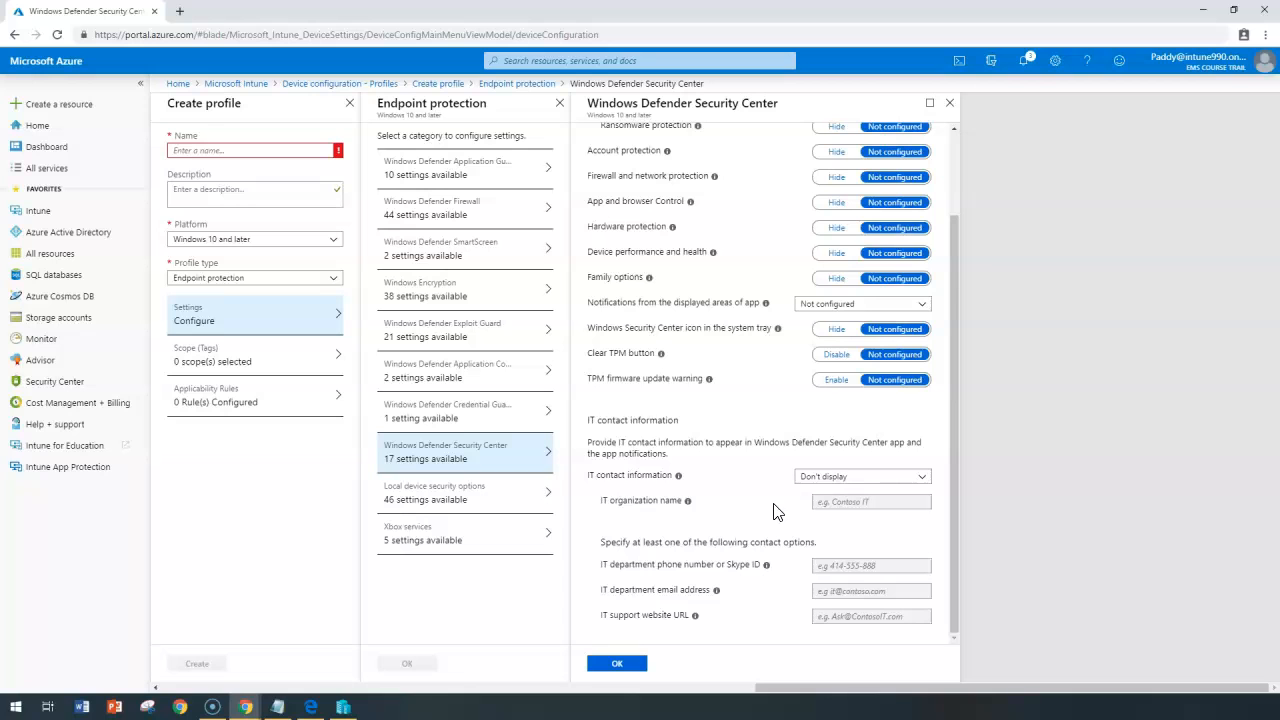
{"action": "left_click", "coordinate": [770, 510]}
{"action": "scroll", "coordinate": [765, 507], "scroll_direction": "up", "scroll_amount": 1}
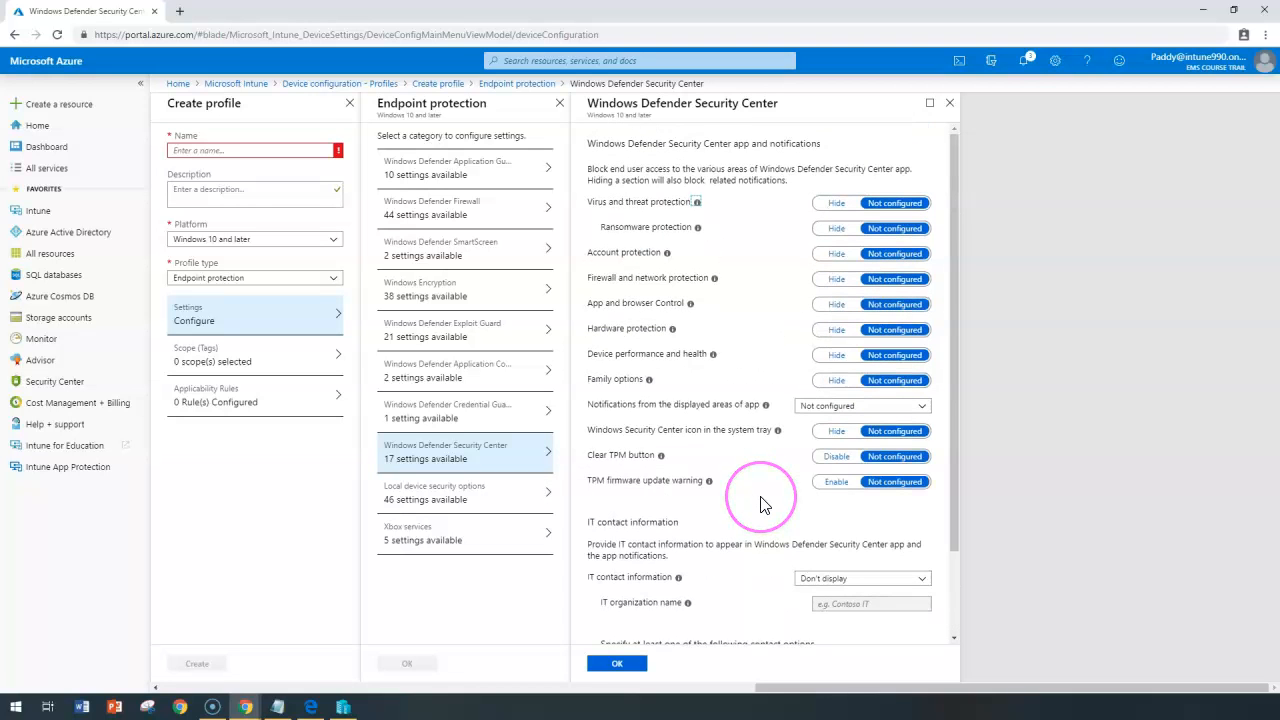
{"action": "left_click", "coordinate": [650, 415]}
{"action": "left_click_drag", "start_coordinate": [622, 143], "coordinate": [815, 155]}
{"action": "triple_click", "coordinate": [813, 151]}
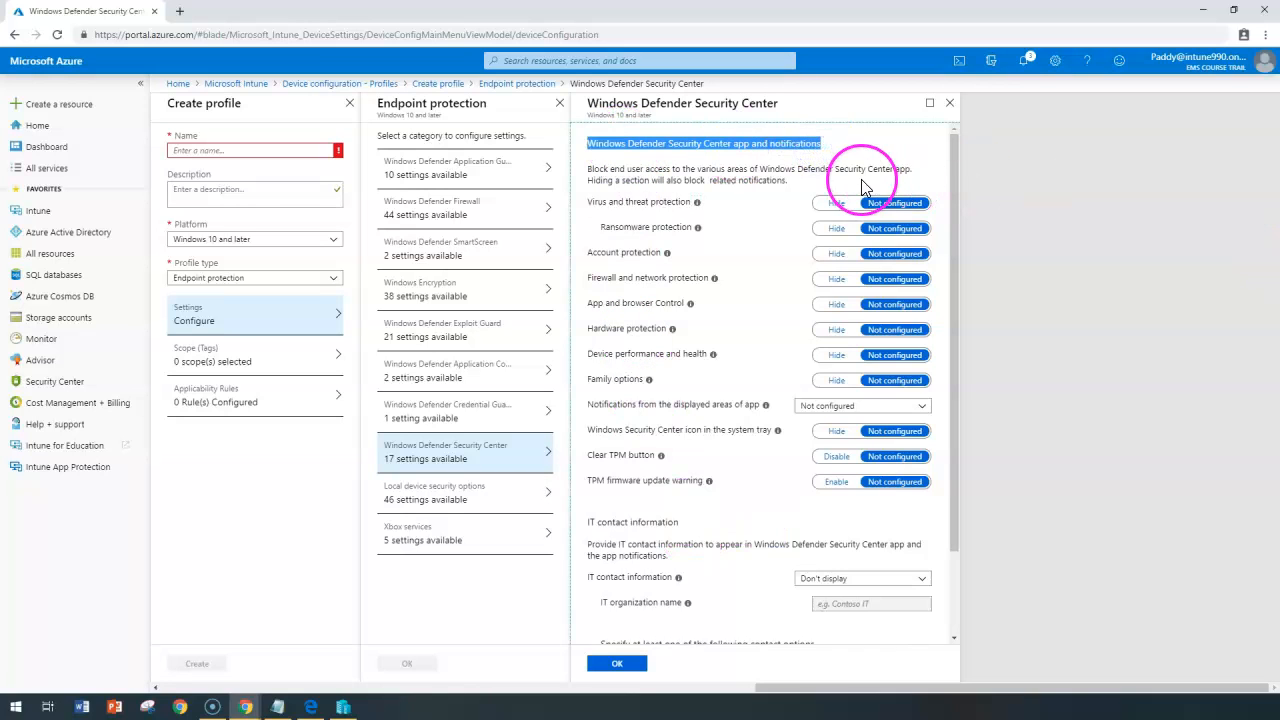
{"action": "left_click_drag", "start_coordinate": [597, 202], "coordinate": [634, 198]}
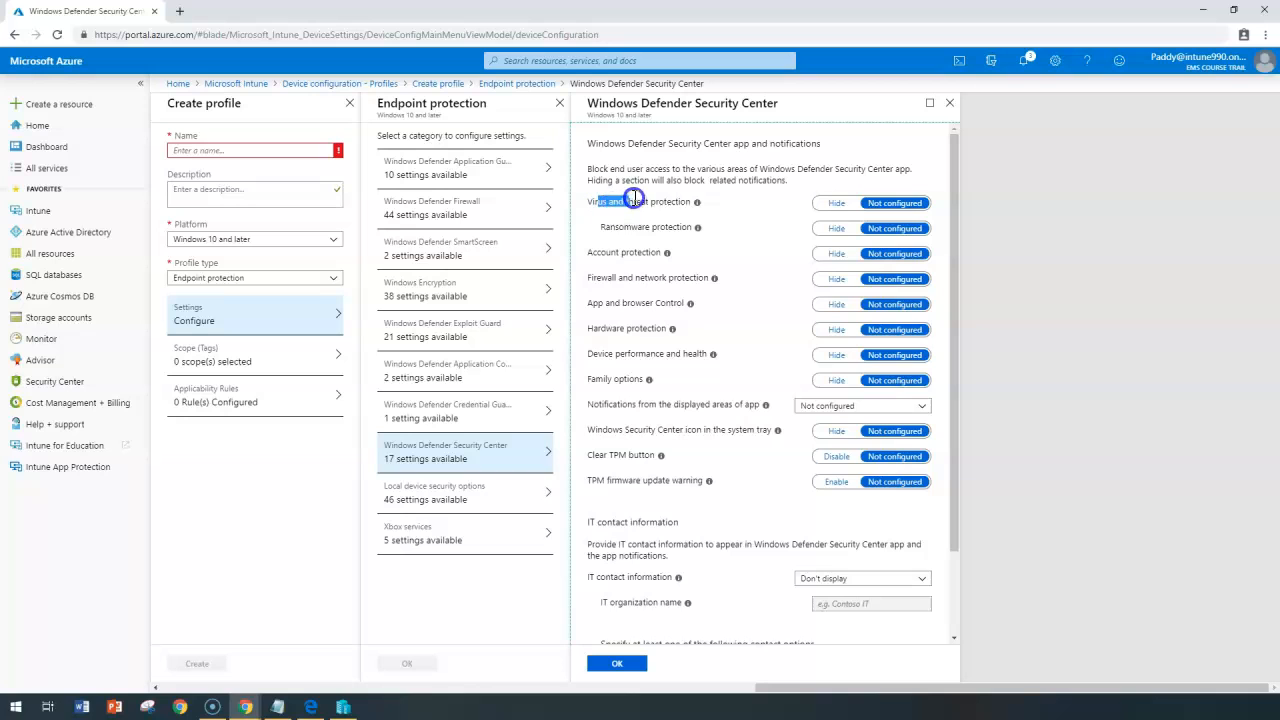
{"action": "left_click", "coordinate": [848, 202]}
{"action": "left_click", "coordinate": [835, 206]}
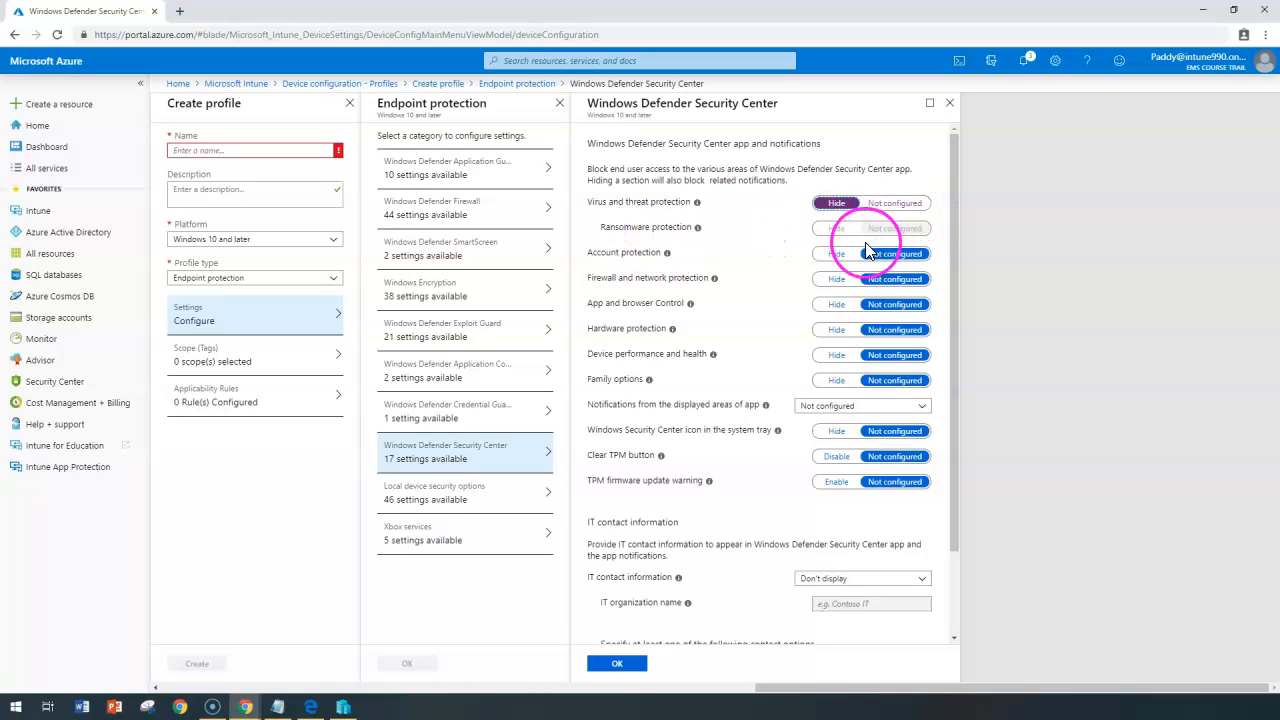
Set Account protection to Hide and review the IT contact info section.
{"action": "left_click_drag", "start_coordinate": [609, 252], "coordinate": [660, 252]}
{"action": "left_click", "coordinate": [840, 253]}
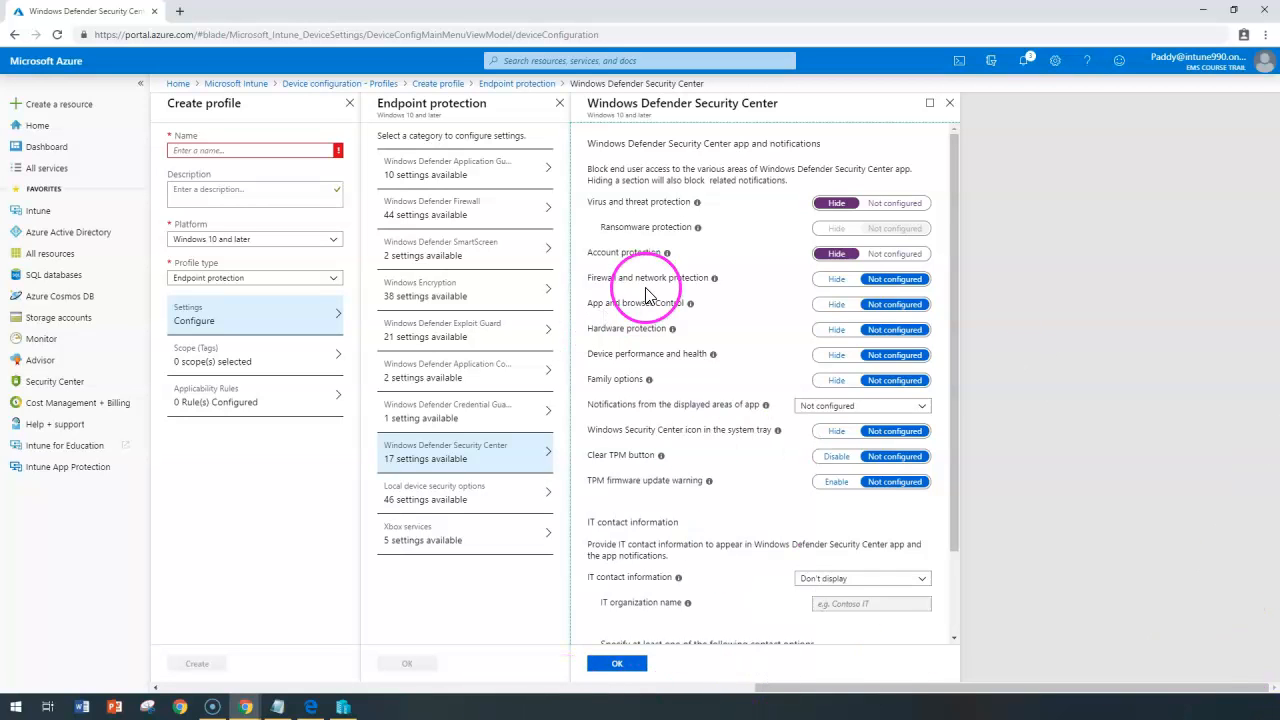
{"action": "scroll", "coordinate": [600, 493], "scroll_direction": "down", "scroll_amount": 1}
{"action": "left_click", "coordinate": [757, 493]}
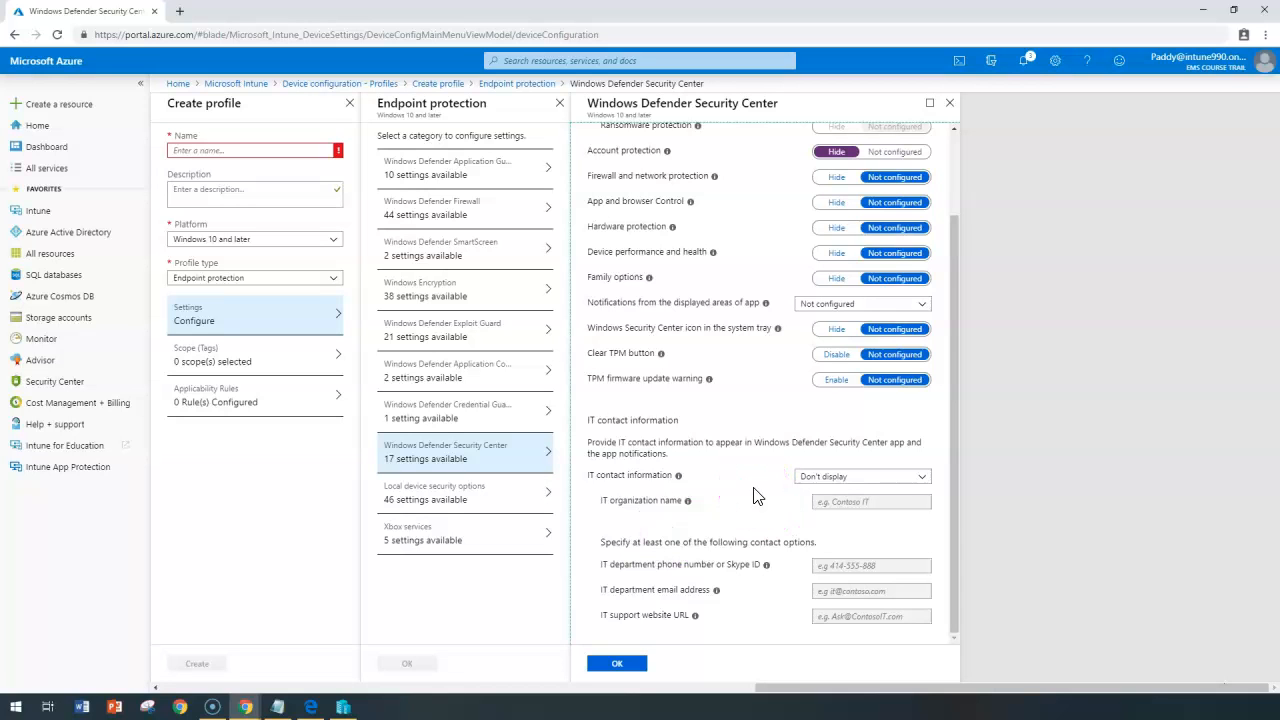
{"action": "left_click", "coordinate": [437, 500]}
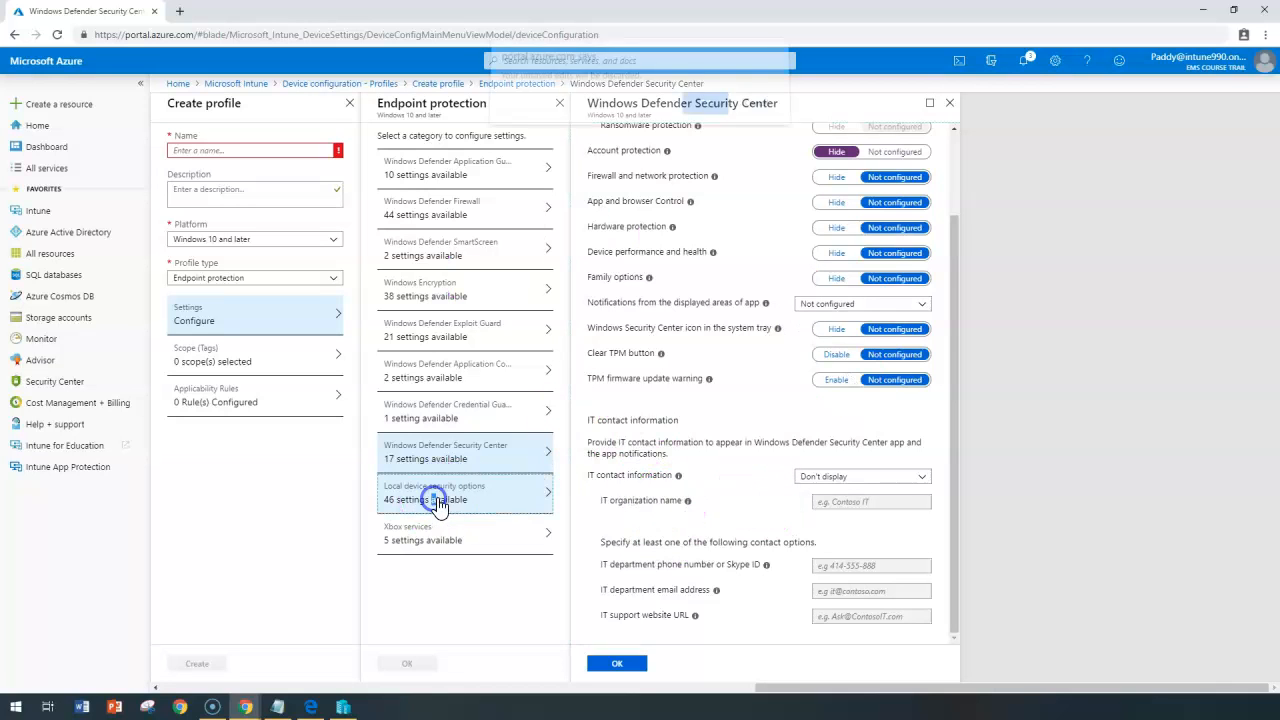
Confirm discarding Security Center edits and open the Accounts local security settings.
{"action": "left_click", "coordinate": [710, 110]}
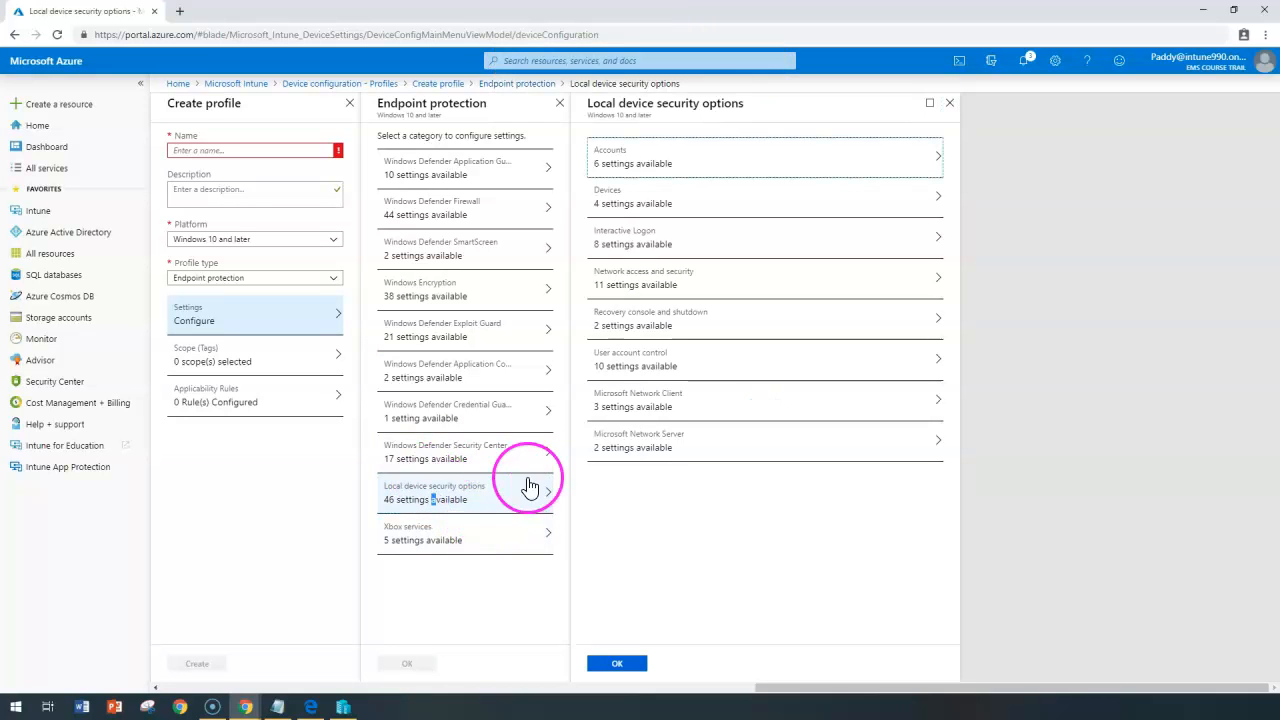
{"action": "left_click_drag", "start_coordinate": [831, 683], "coordinate": [923, 679]}
{"action": "left_click", "coordinate": [824, 516]}
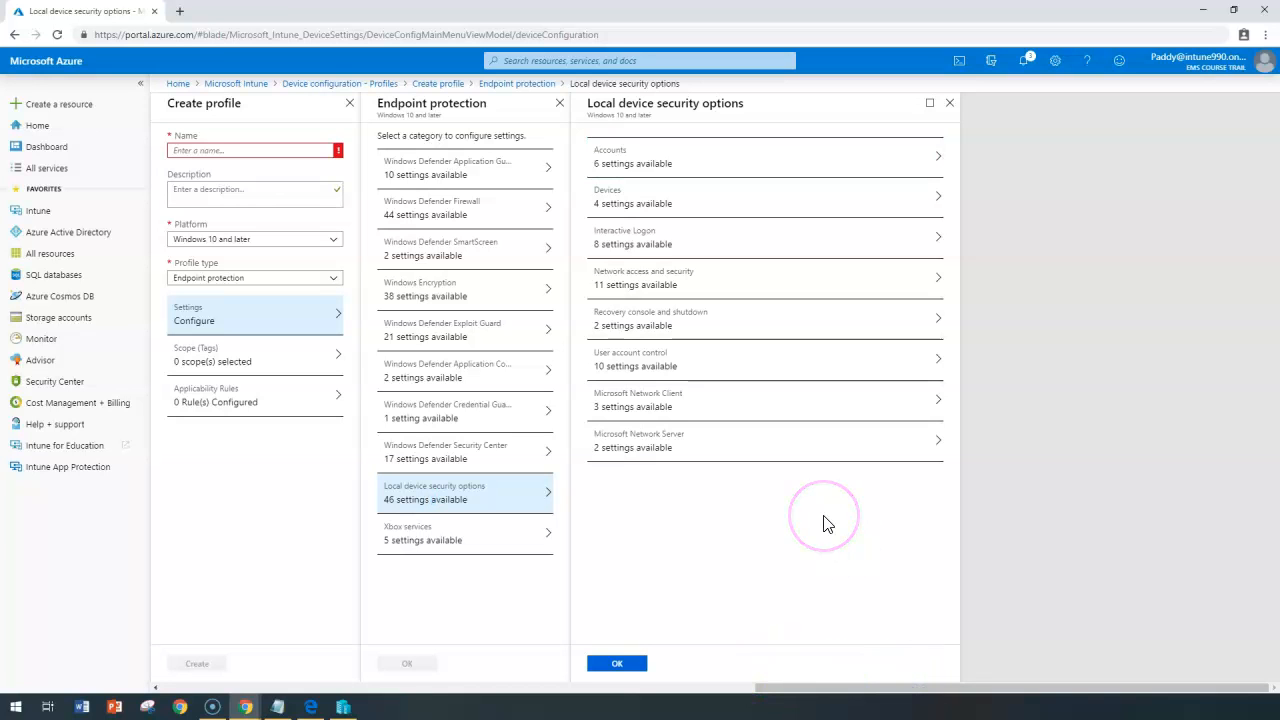
{"action": "left_click", "coordinate": [671, 157]}
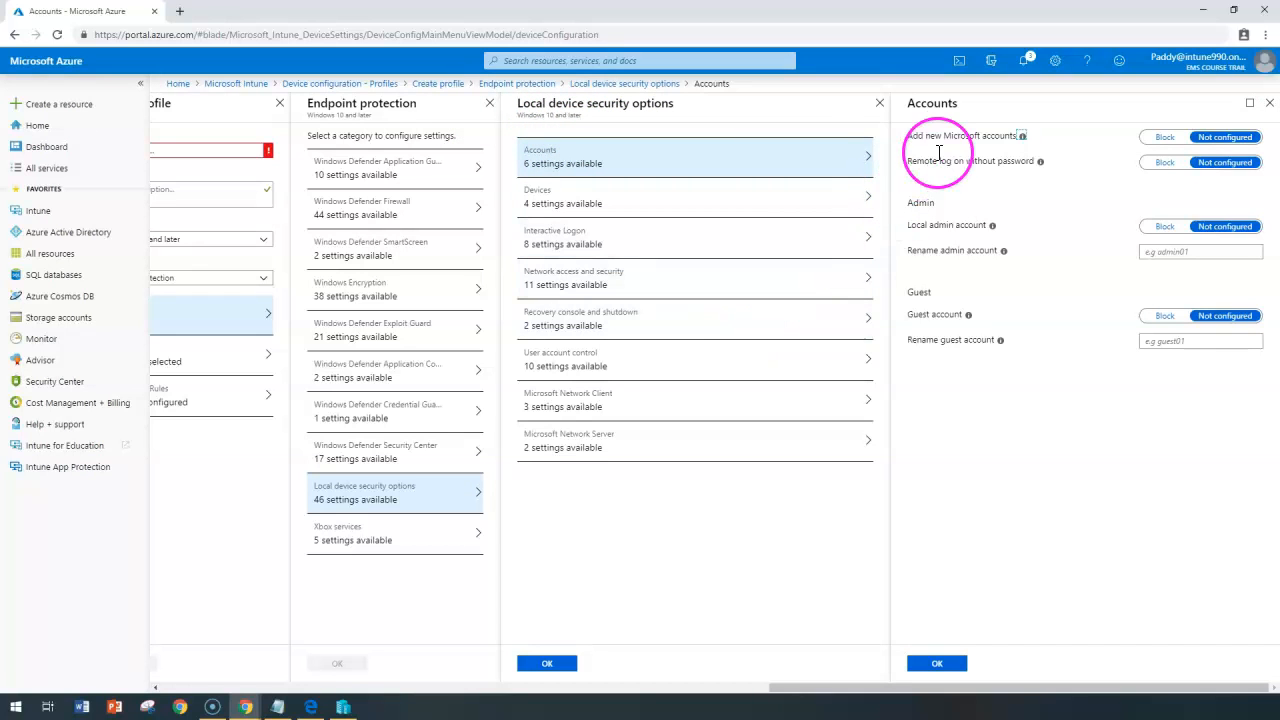
Set Add new Microsoft accounts to Block and Guest account to Block.
{"action": "left_click_drag", "start_coordinate": [943, 136], "coordinate": [997, 138]}
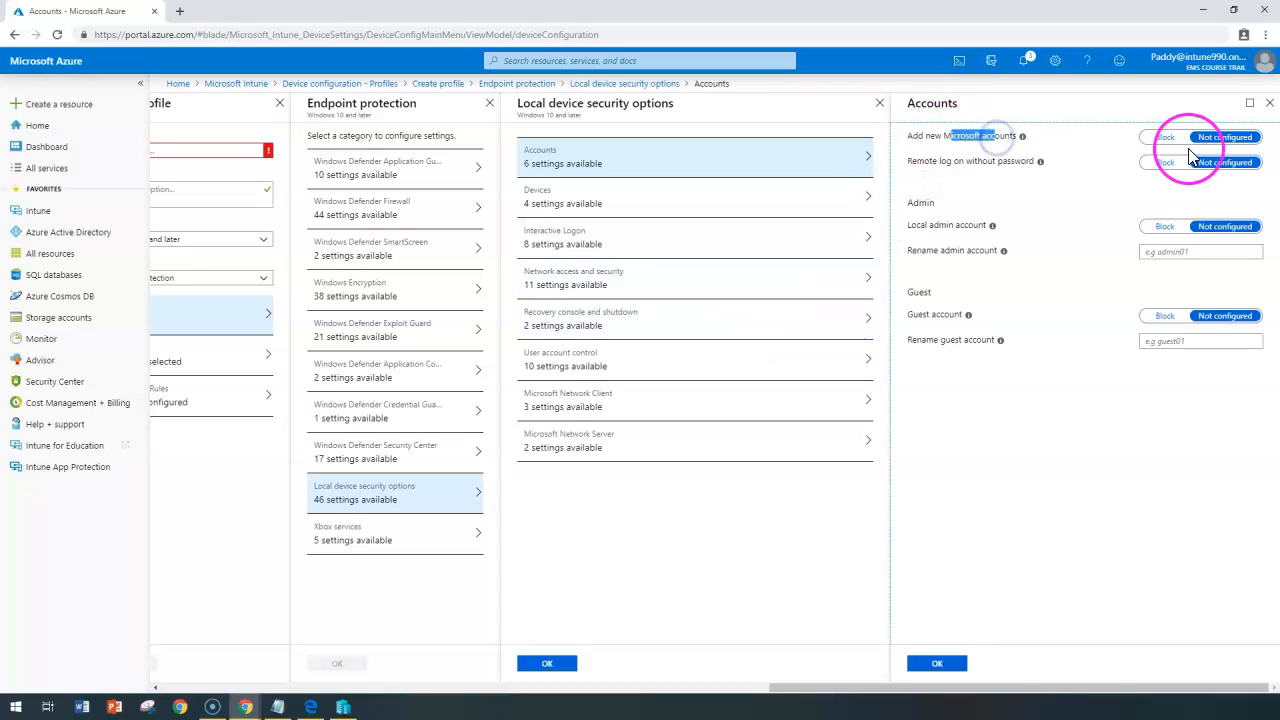
{"action": "left_click", "coordinate": [1165, 137]}
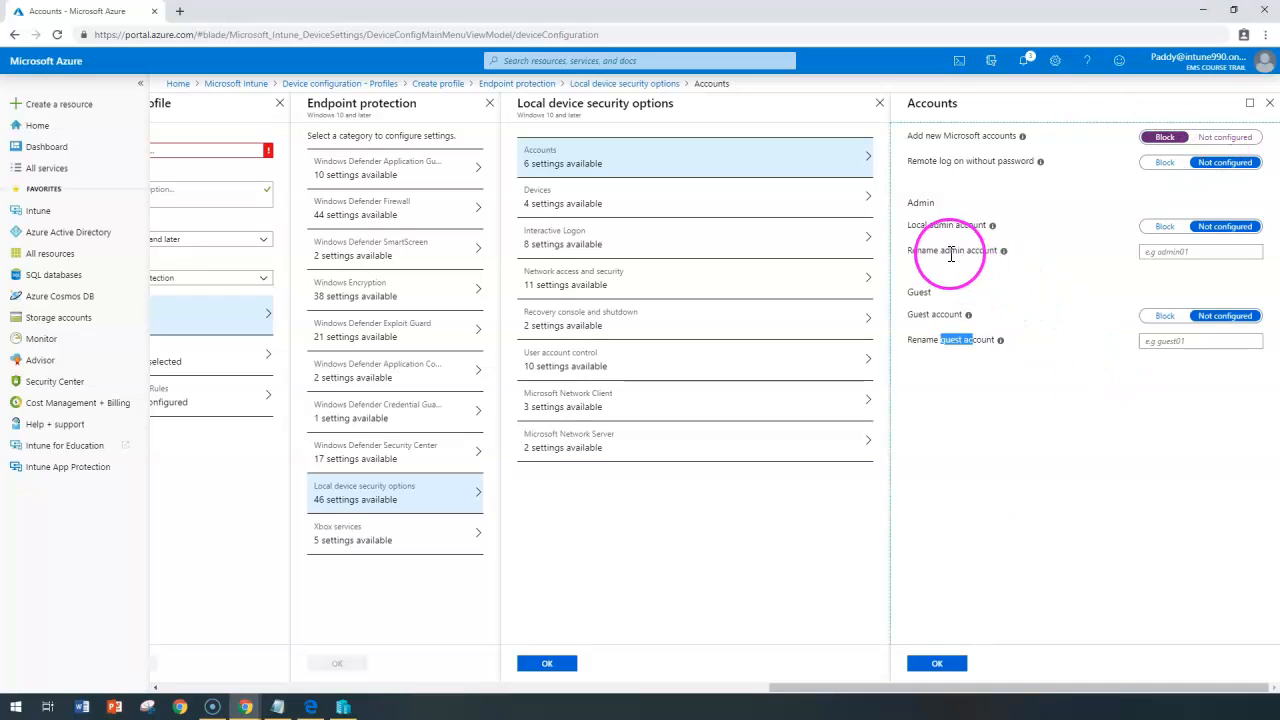
{"action": "left_click_drag", "start_coordinate": [941, 252], "coordinate": [1003, 257]}
{"action": "left_click", "coordinate": [1192, 250]}
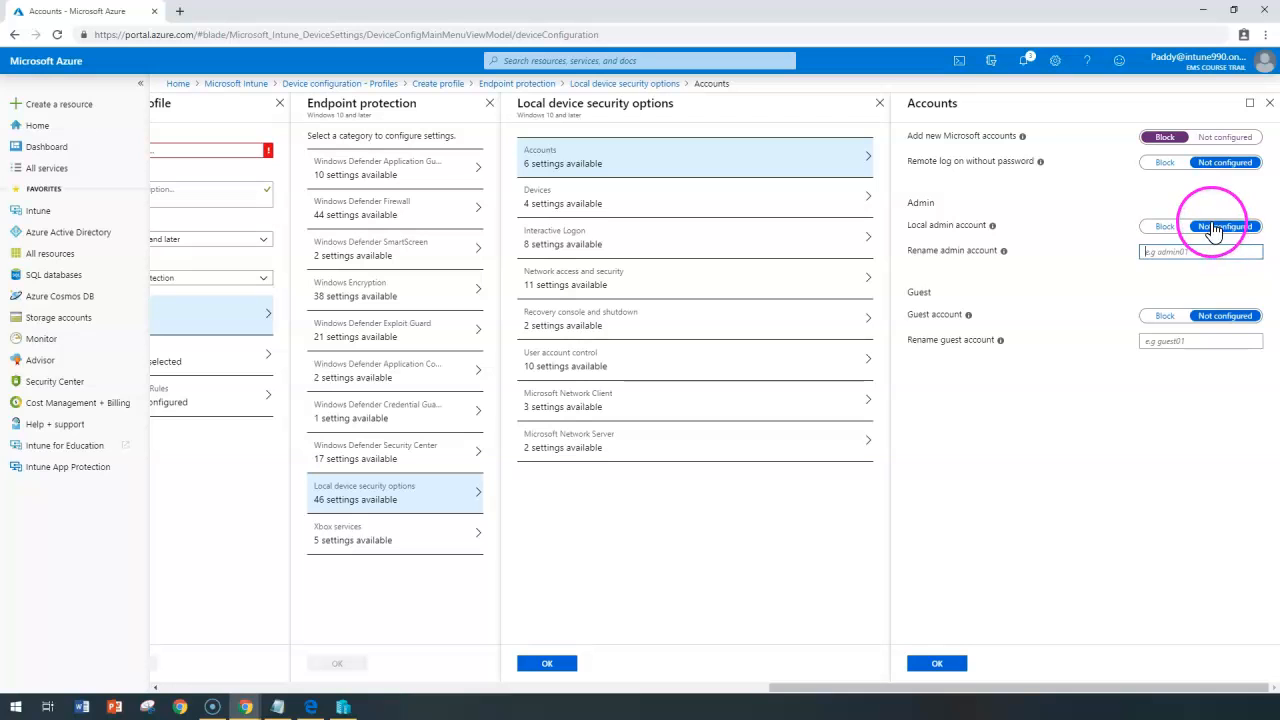
{"action": "left_click", "coordinate": [1161, 319]}
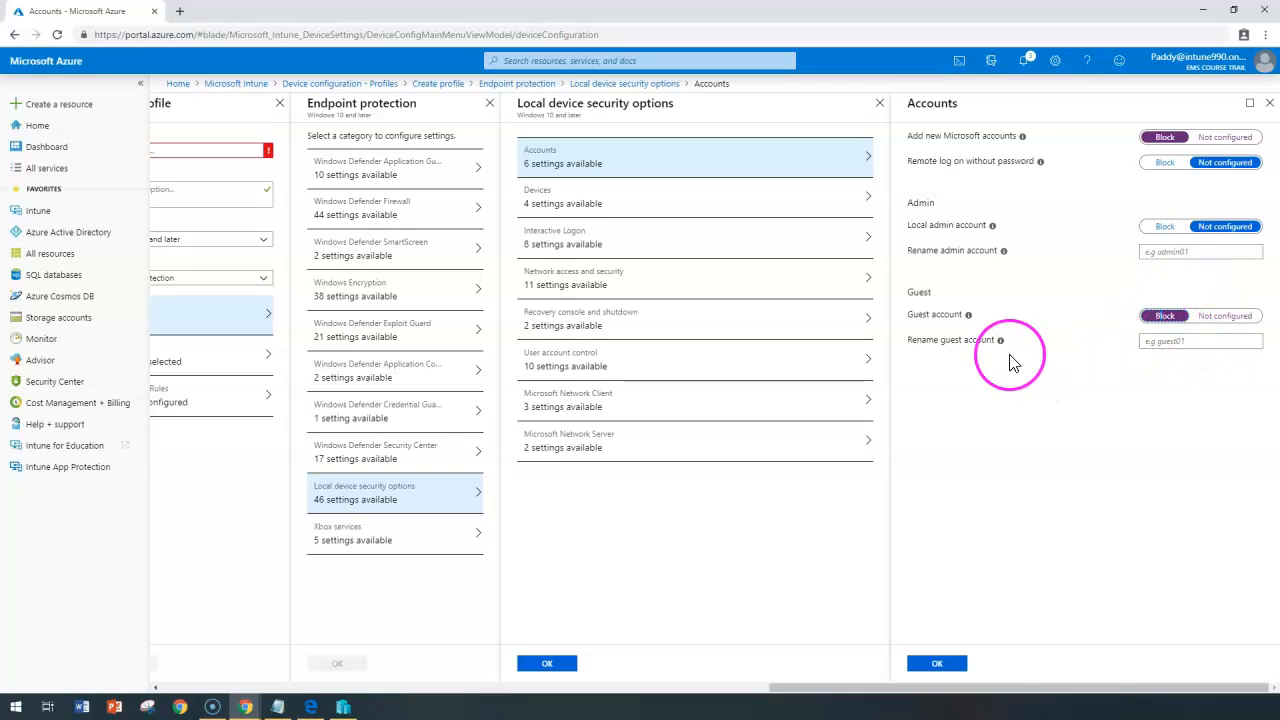
{"action": "left_click", "coordinate": [1178, 340]}
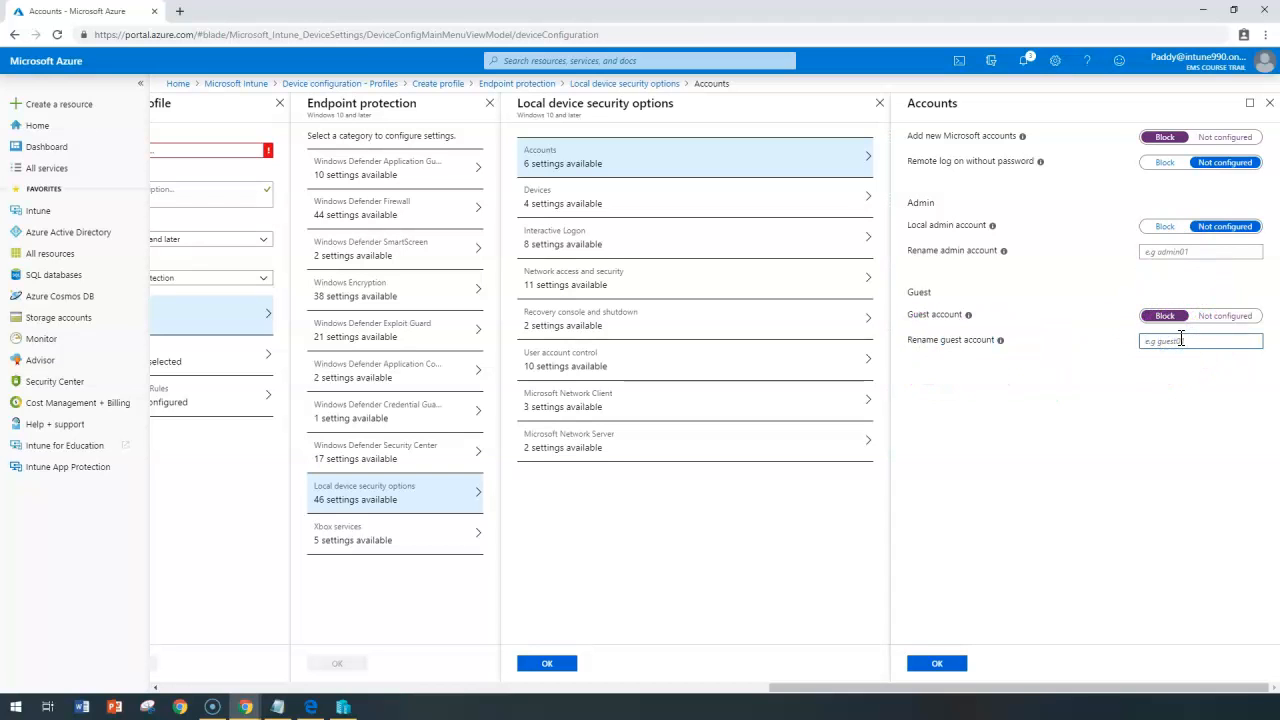
{"action": "left_click", "coordinate": [620, 205]}
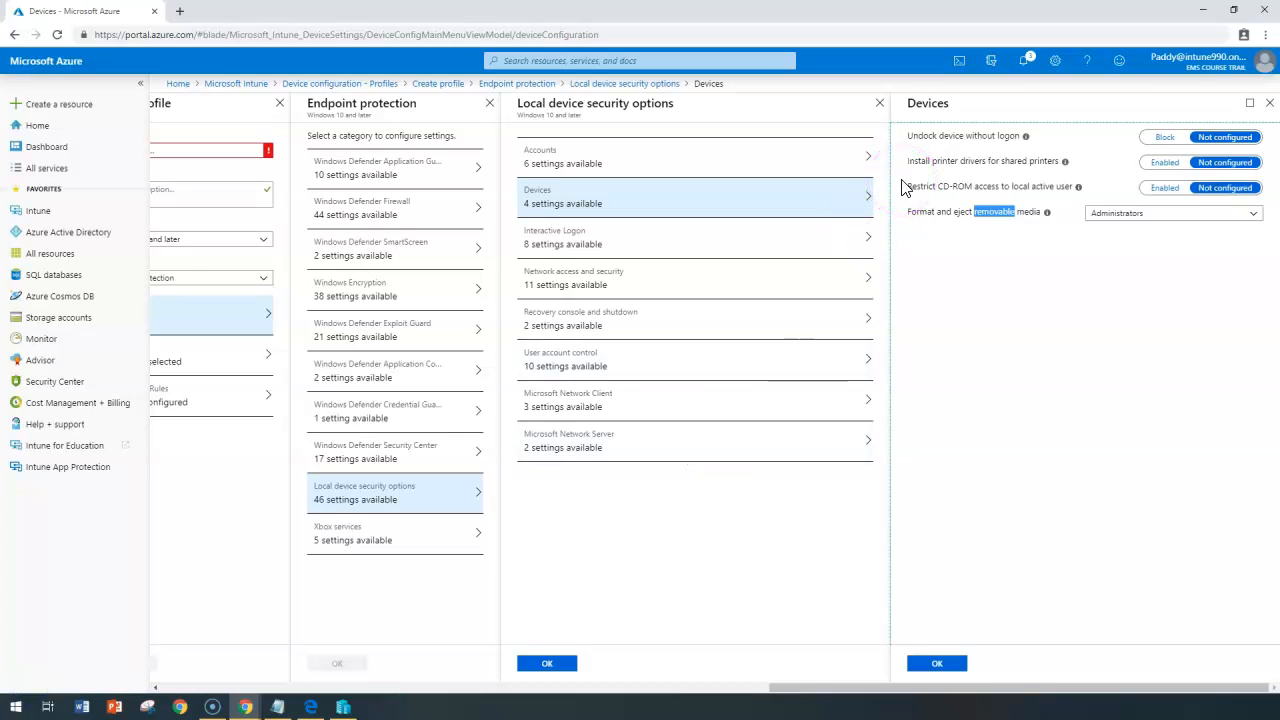
Toggle Install printer drivers to Enabled and back to Not configured.
{"action": "triple_click", "coordinate": [935, 141]}
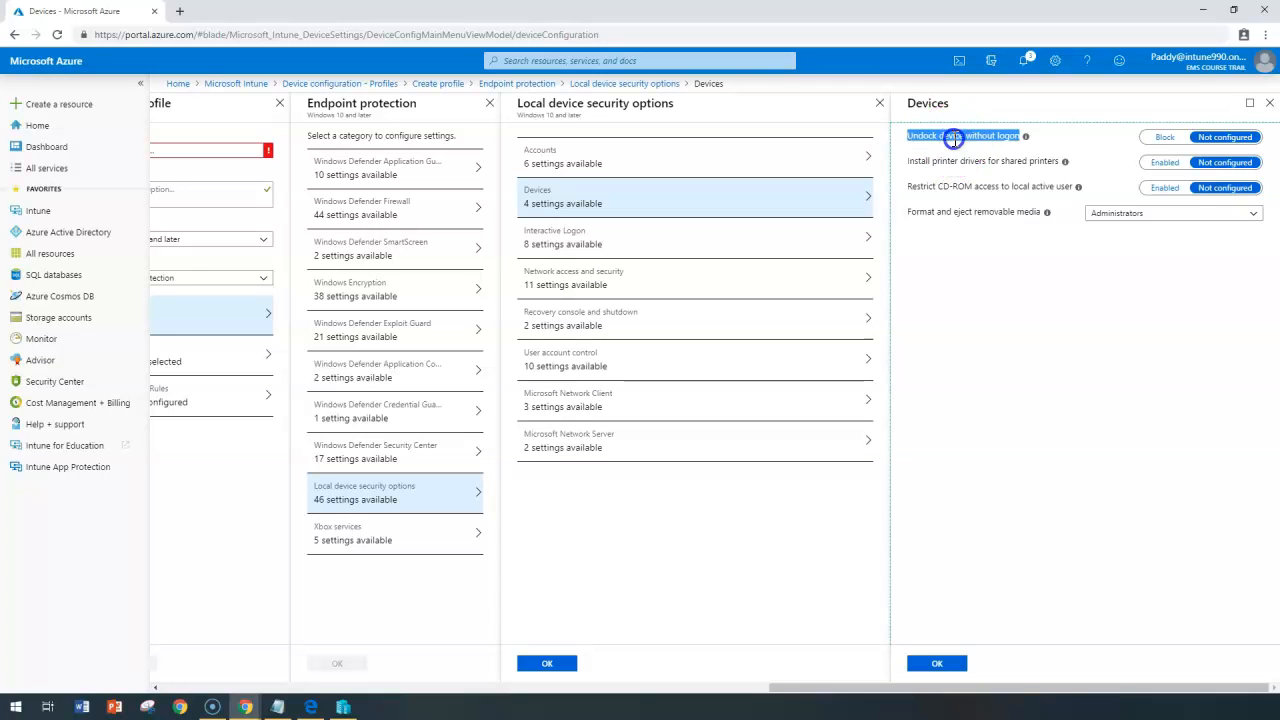
{"action": "double_click", "coordinate": [945, 162]}
{"action": "left_click_drag", "start_coordinate": [928, 187], "coordinate": [1001, 187]}
{"action": "left_click", "coordinate": [933, 170]}
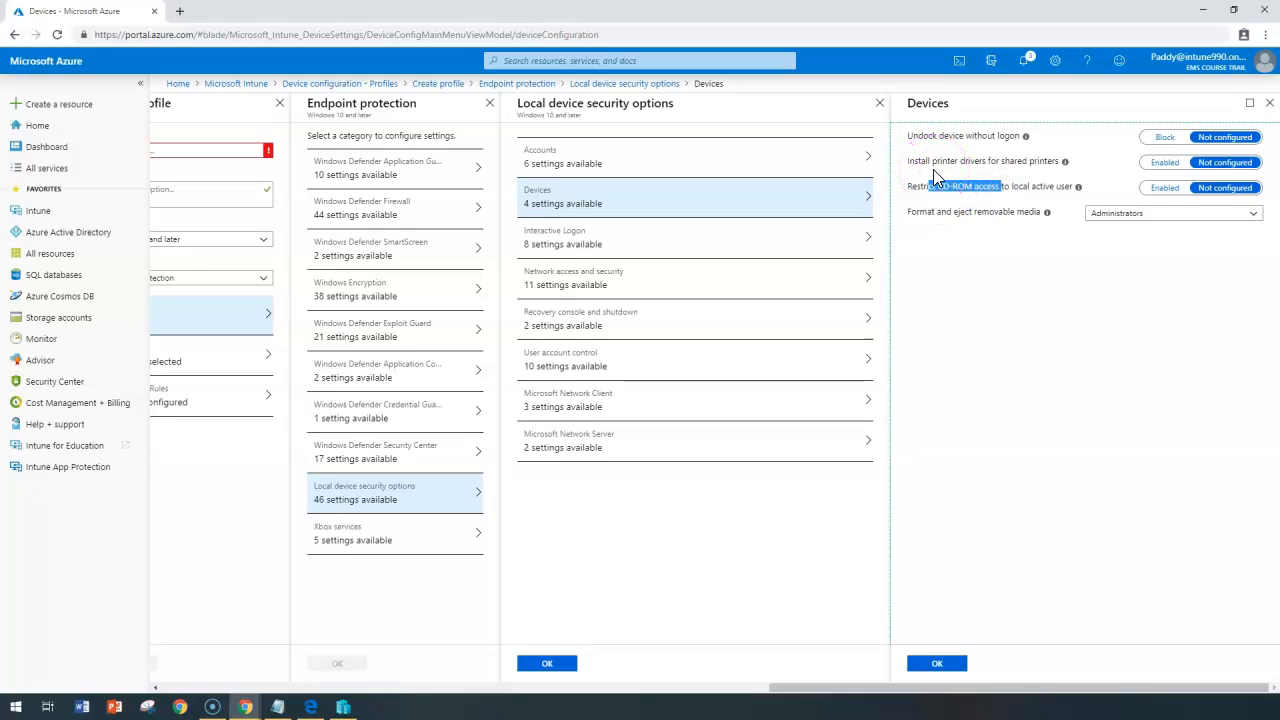
{"action": "left_click_drag", "start_coordinate": [940, 161], "coordinate": [997, 160]}
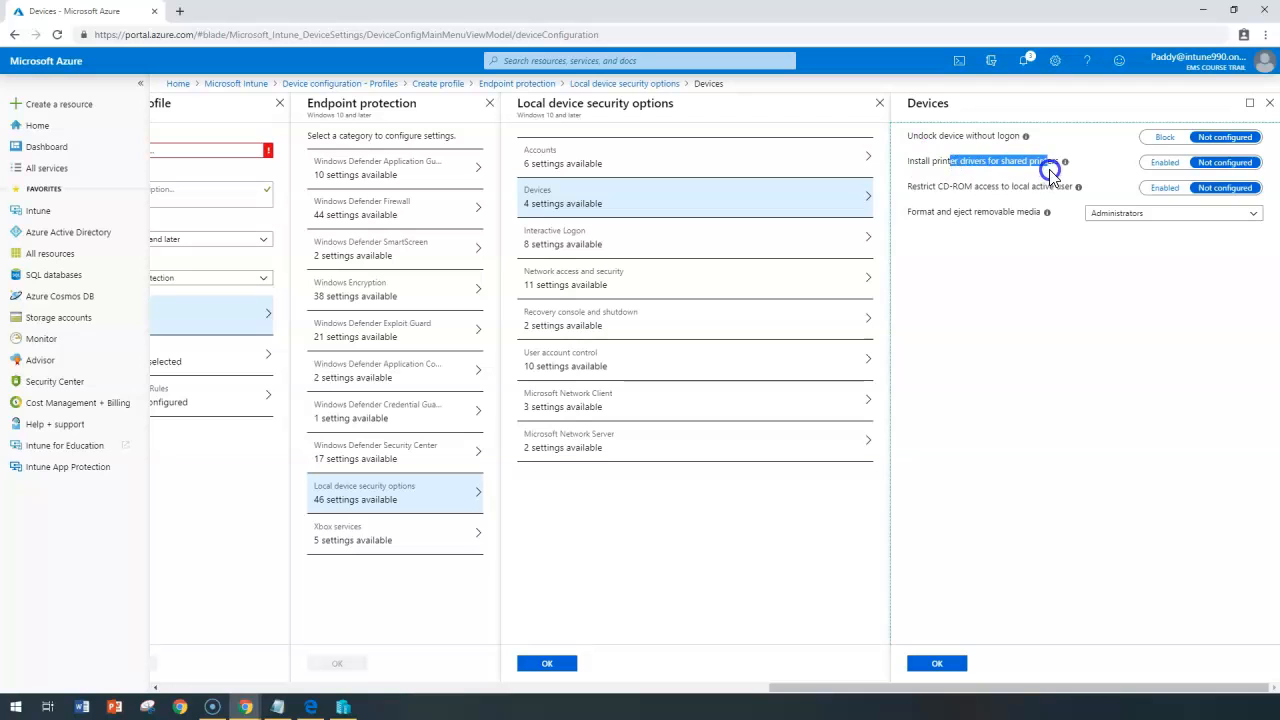
{"action": "left_click", "coordinate": [1168, 162]}
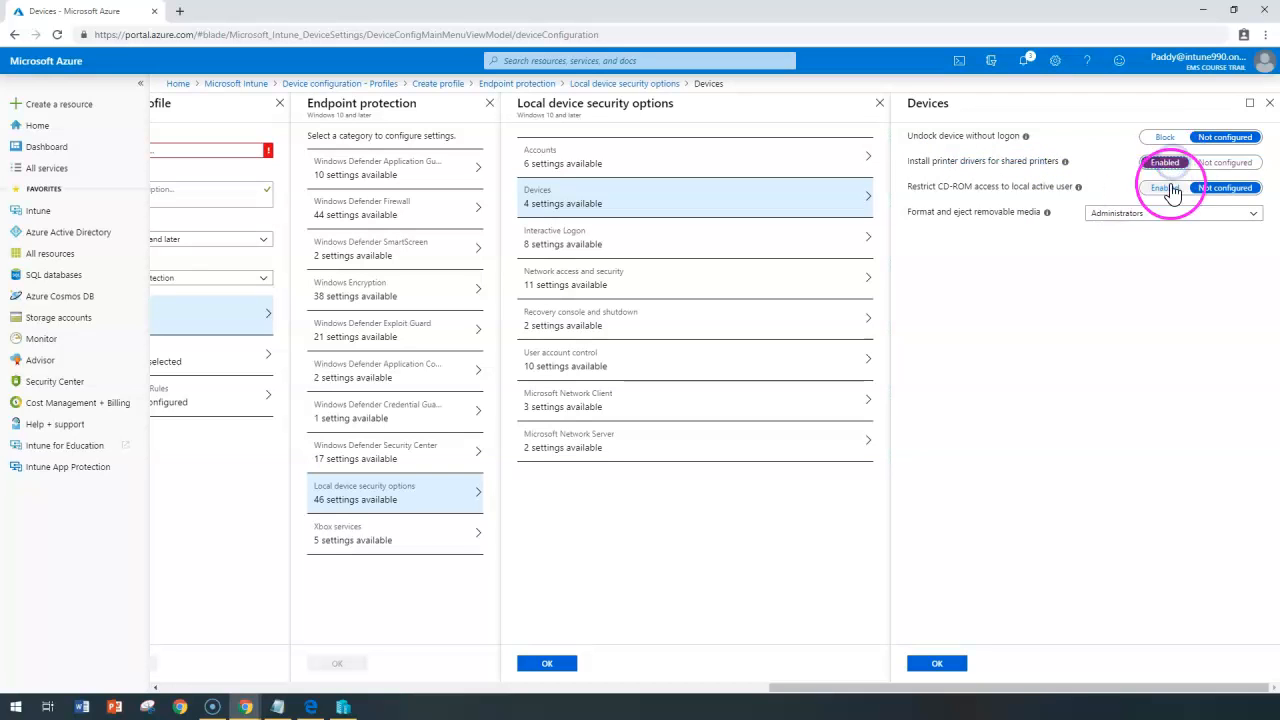
{"action": "left_click", "coordinate": [1225, 162]}
Keep Format and eject removable media limited to Administrators.
{"action": "left_click", "coordinate": [962, 336]}
{"action": "left_click_drag", "start_coordinate": [927, 213], "coordinate": [997, 214]}
{"action": "left_click", "coordinate": [1016, 243]}
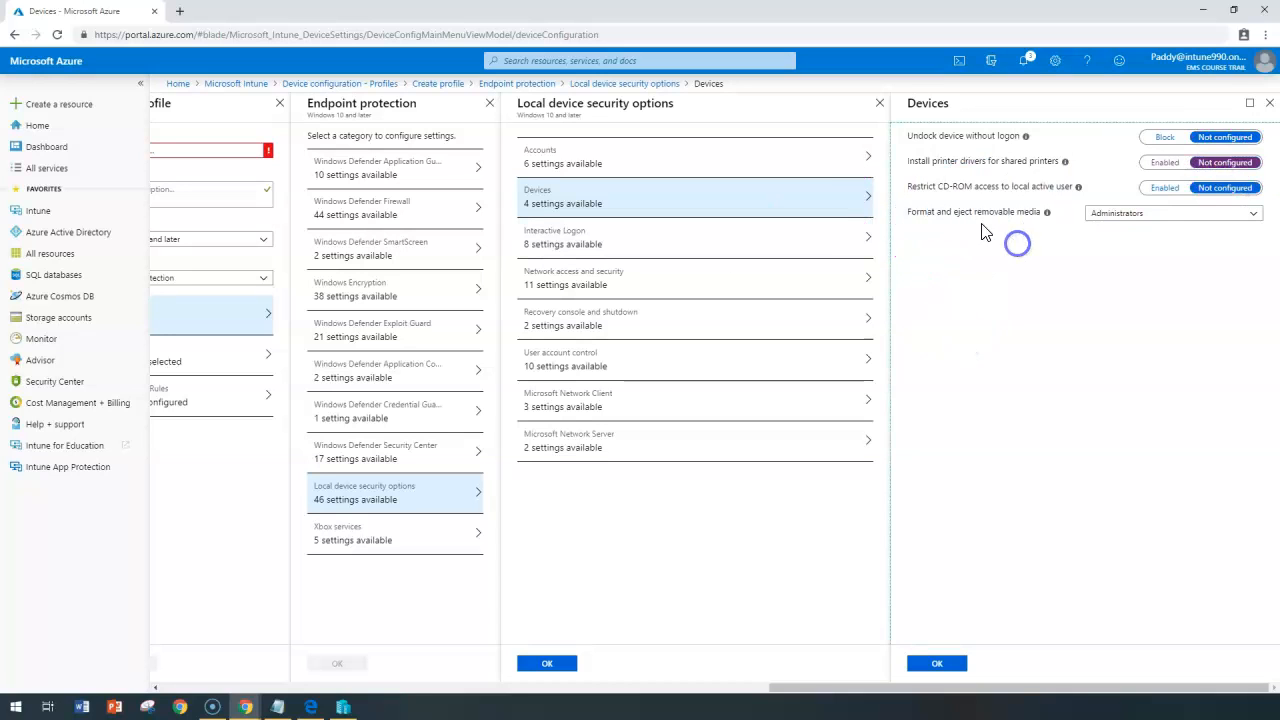
{"action": "left_click", "coordinate": [1110, 214]}
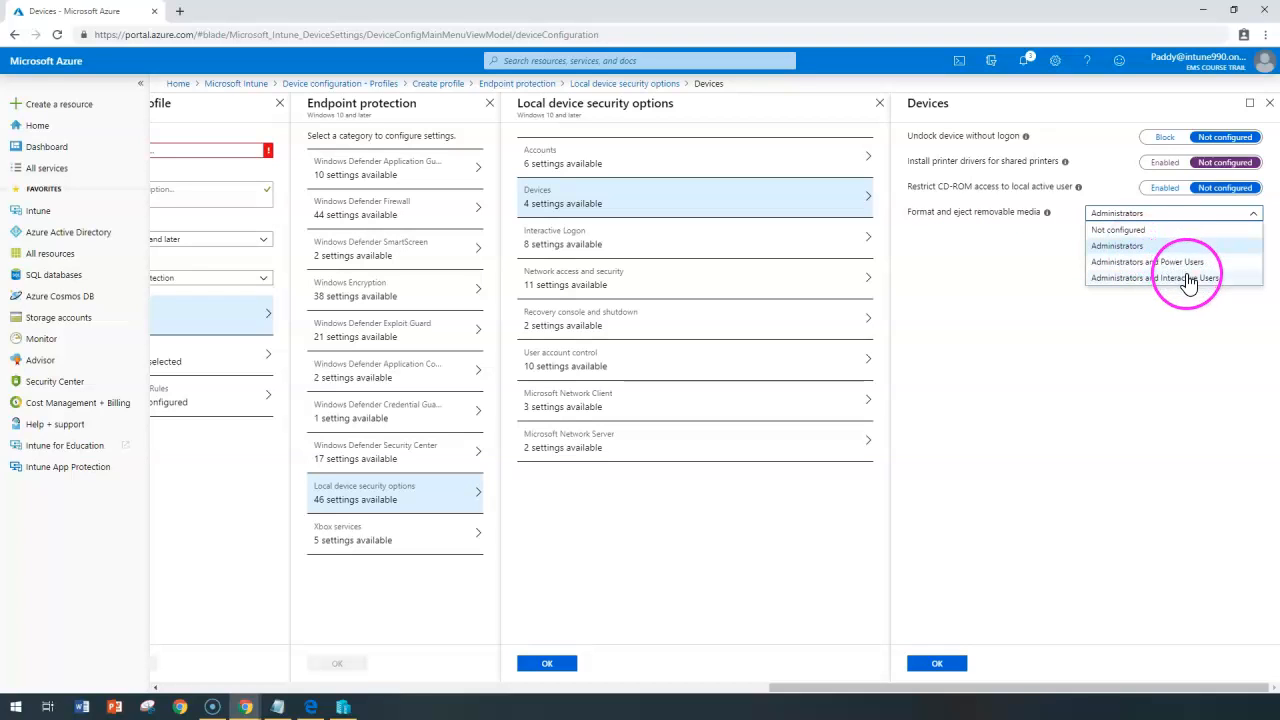
{"action": "left_click", "coordinate": [1114, 443]}
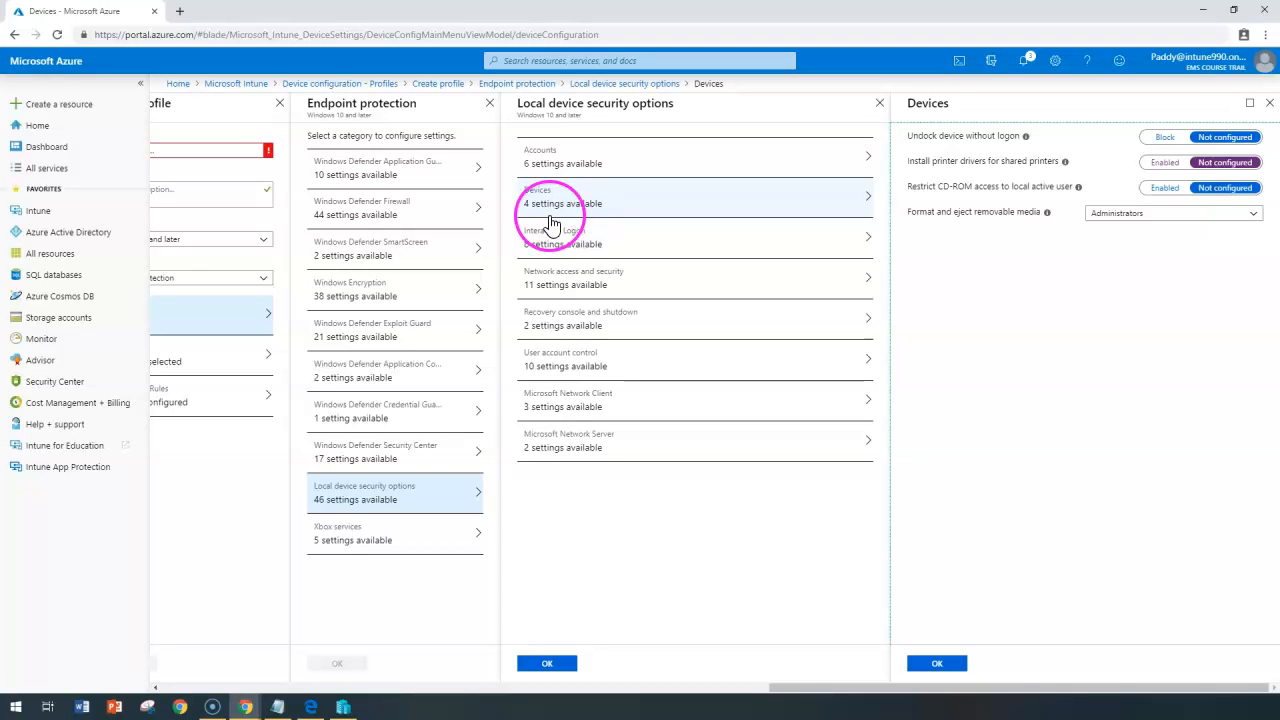
{"action": "left_click", "coordinate": [583, 235]}
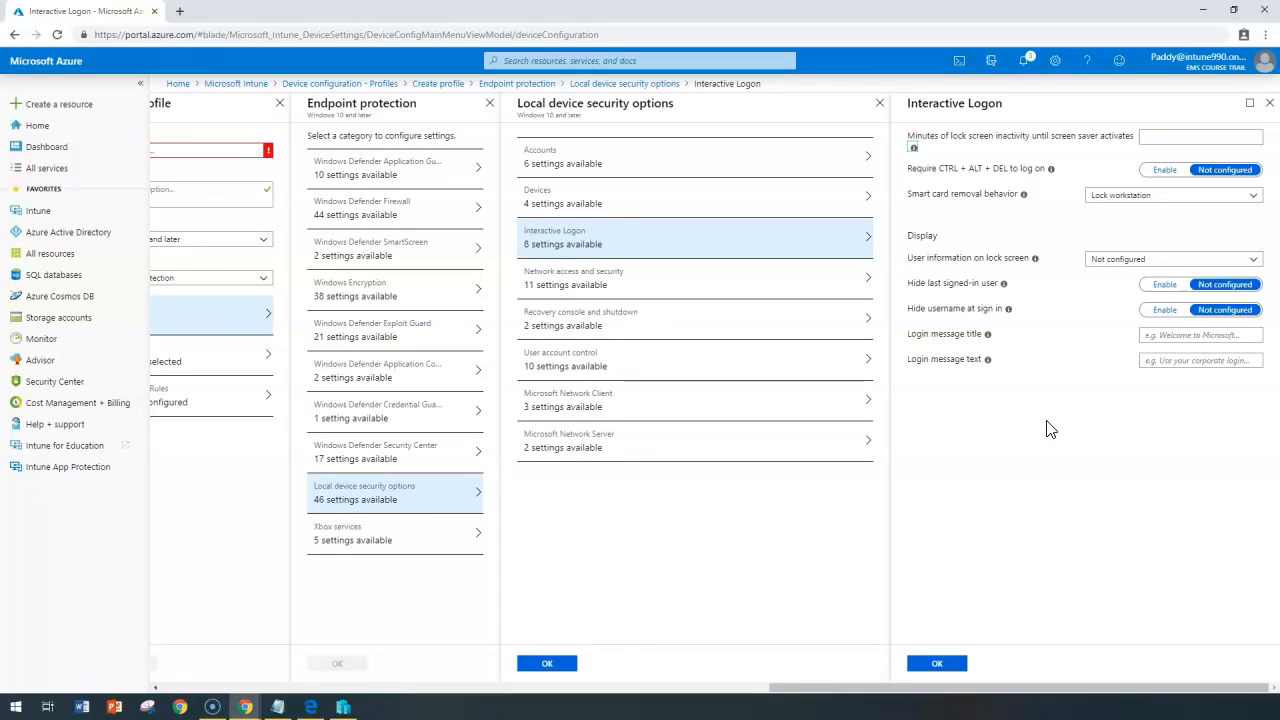
Require CTRL+ALT+DEL to log on and lock the workstation on smart card removal.
{"action": "left_click_drag", "start_coordinate": [972, 136], "coordinate": [1126, 148]}
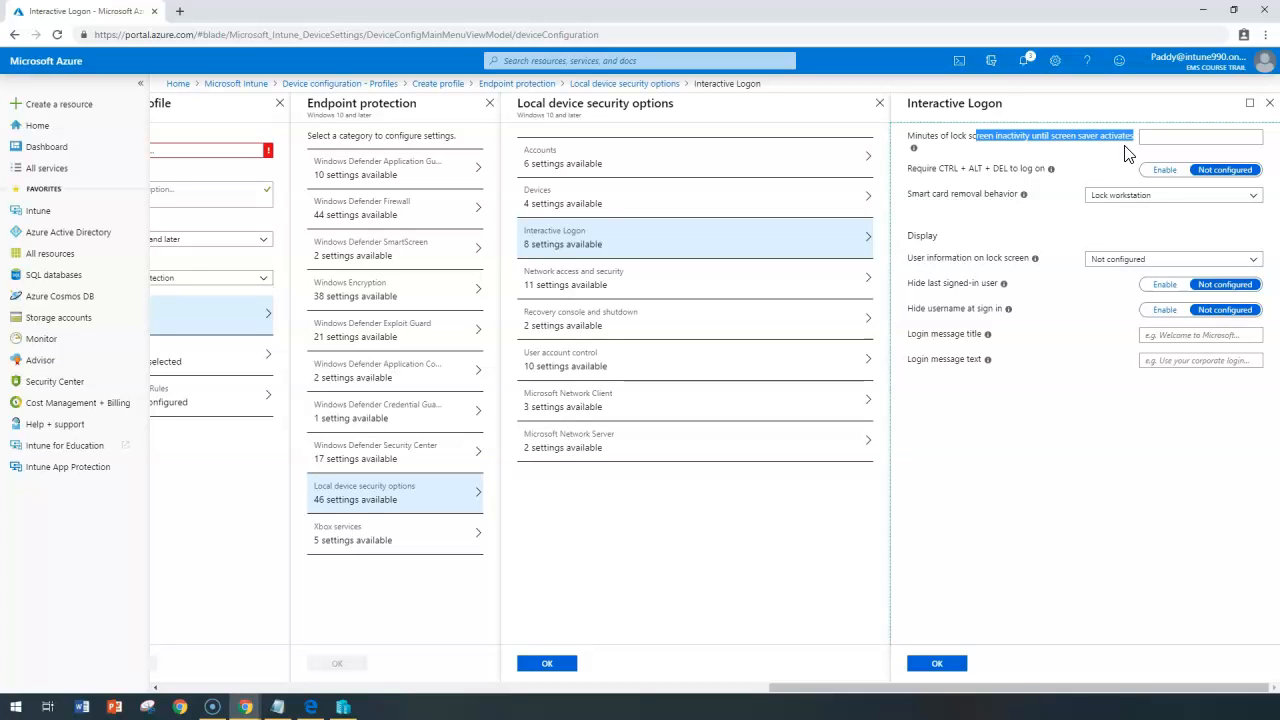
{"action": "double_click", "coordinate": [950, 170]}
{"action": "left_click_drag", "start_coordinate": [950, 175], "coordinate": [1018, 177]}
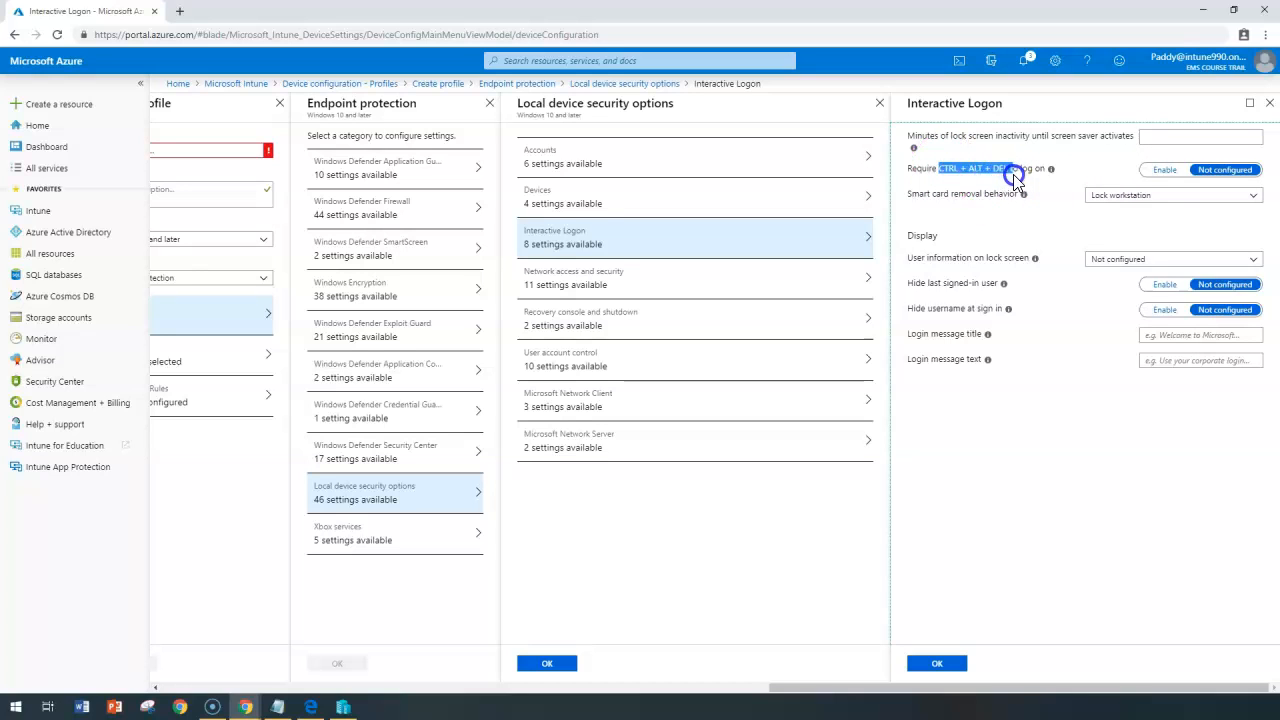
{"action": "left_click", "coordinate": [1158, 174]}
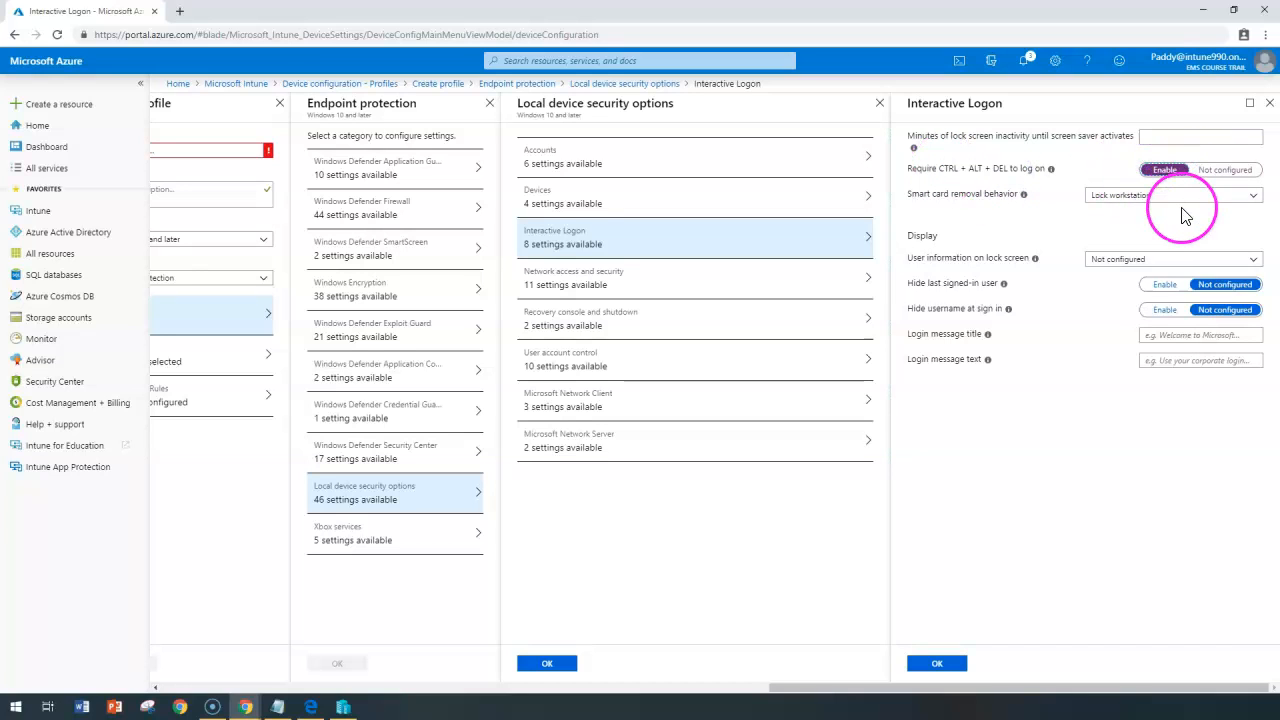
{"action": "double_click", "coordinate": [968, 194]}
{"action": "left_click", "coordinate": [1111, 194]}
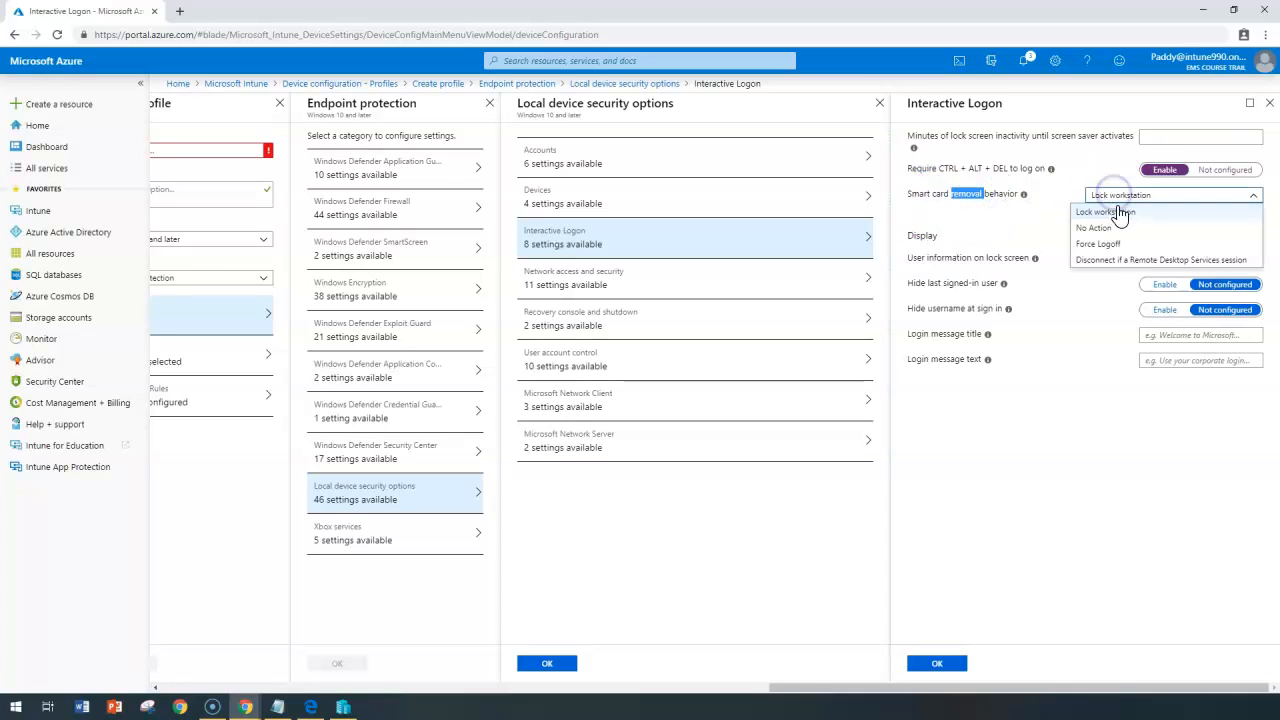
{"action": "triple_click", "coordinate": [964, 193]}
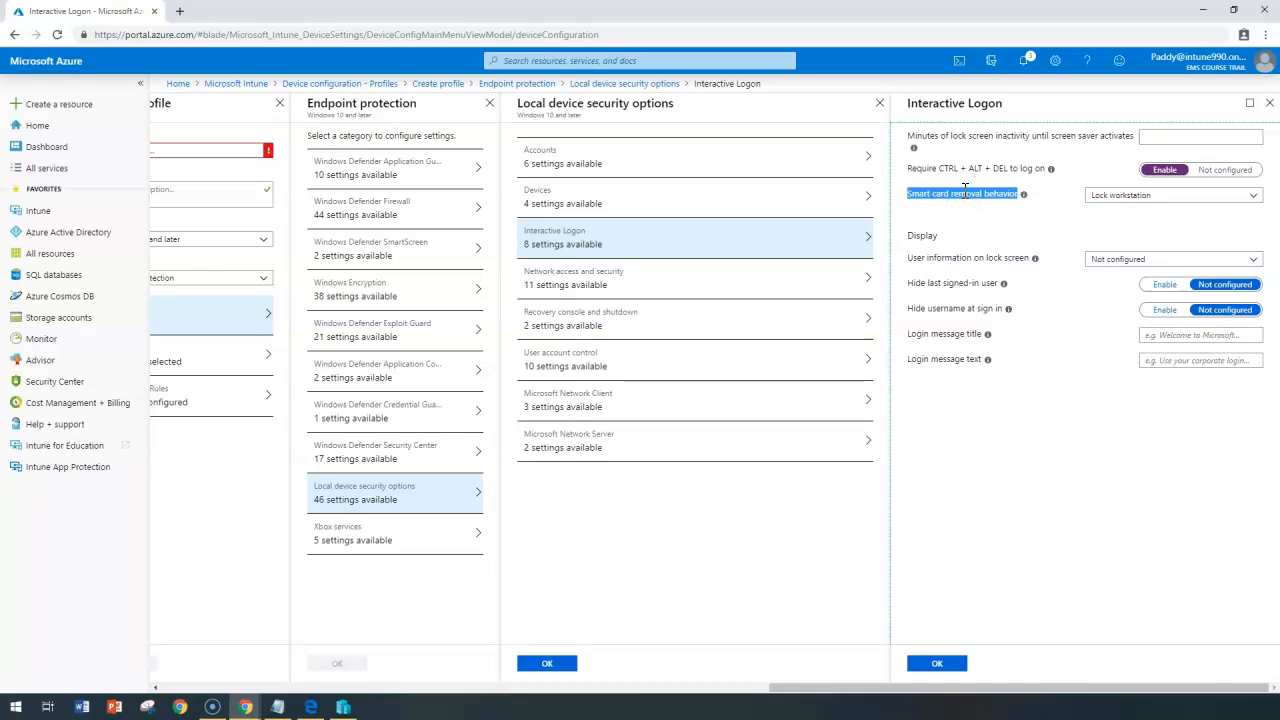
Leave user information on the lock screen at Not configured.
{"action": "double_click", "coordinate": [921, 236]}
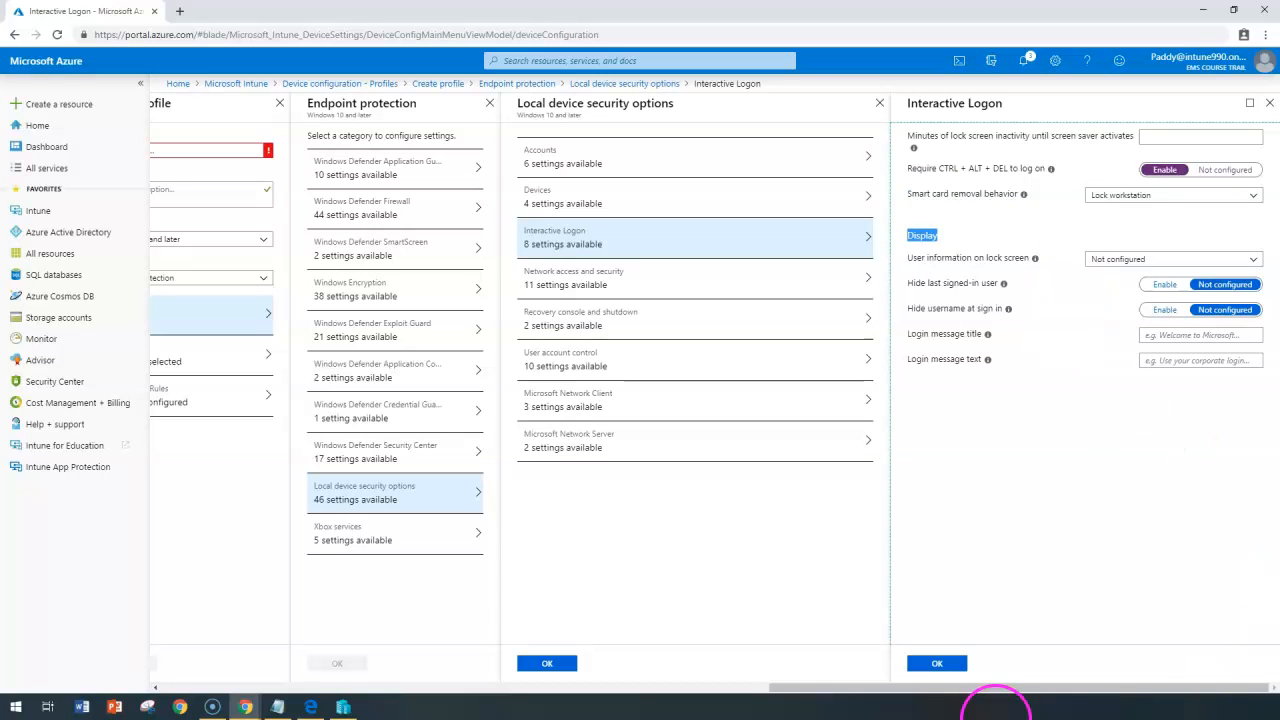
{"action": "left_click_drag", "start_coordinate": [916, 258], "coordinate": [1027, 258]}
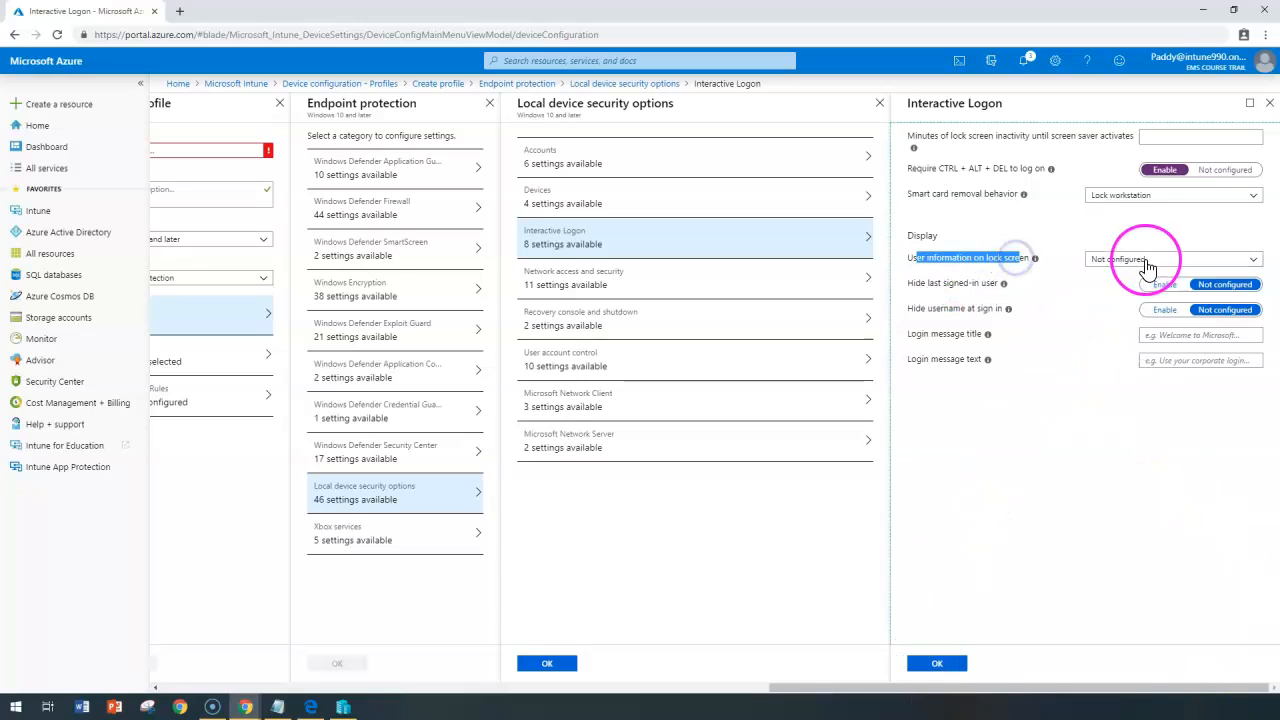
{"action": "left_click", "coordinate": [1140, 260]}
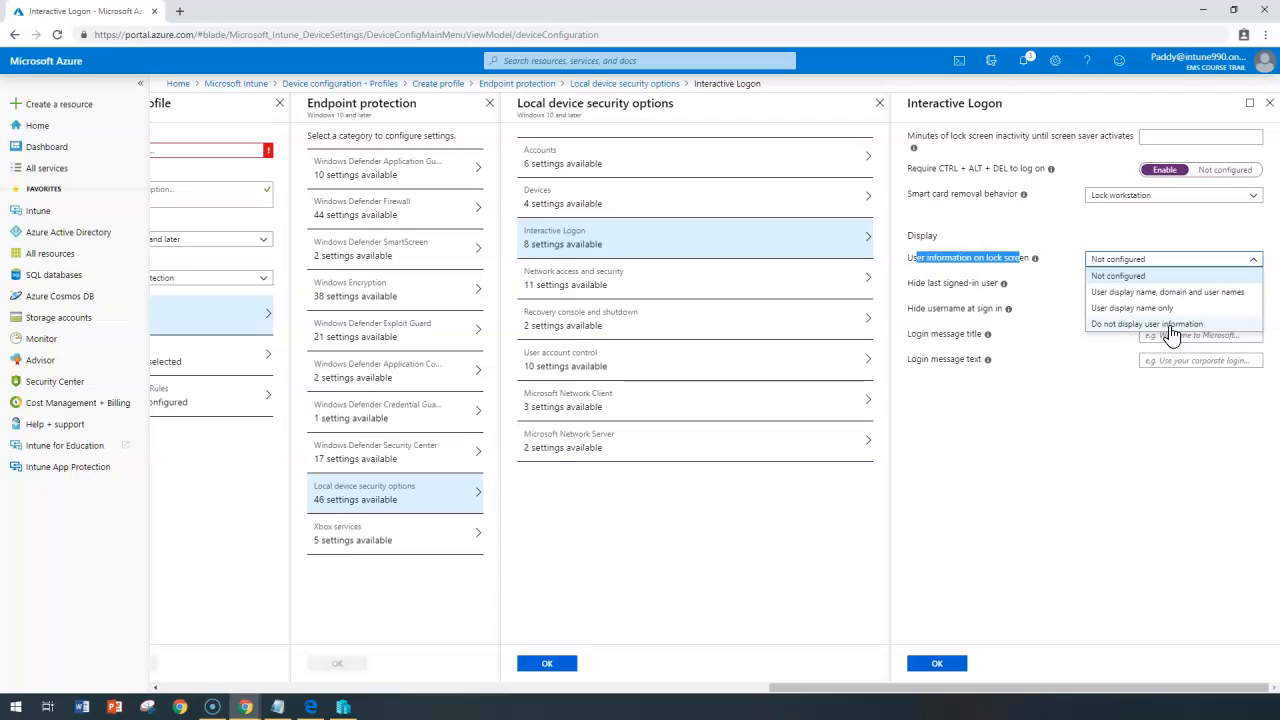
{"action": "left_click", "coordinate": [1118, 468]}
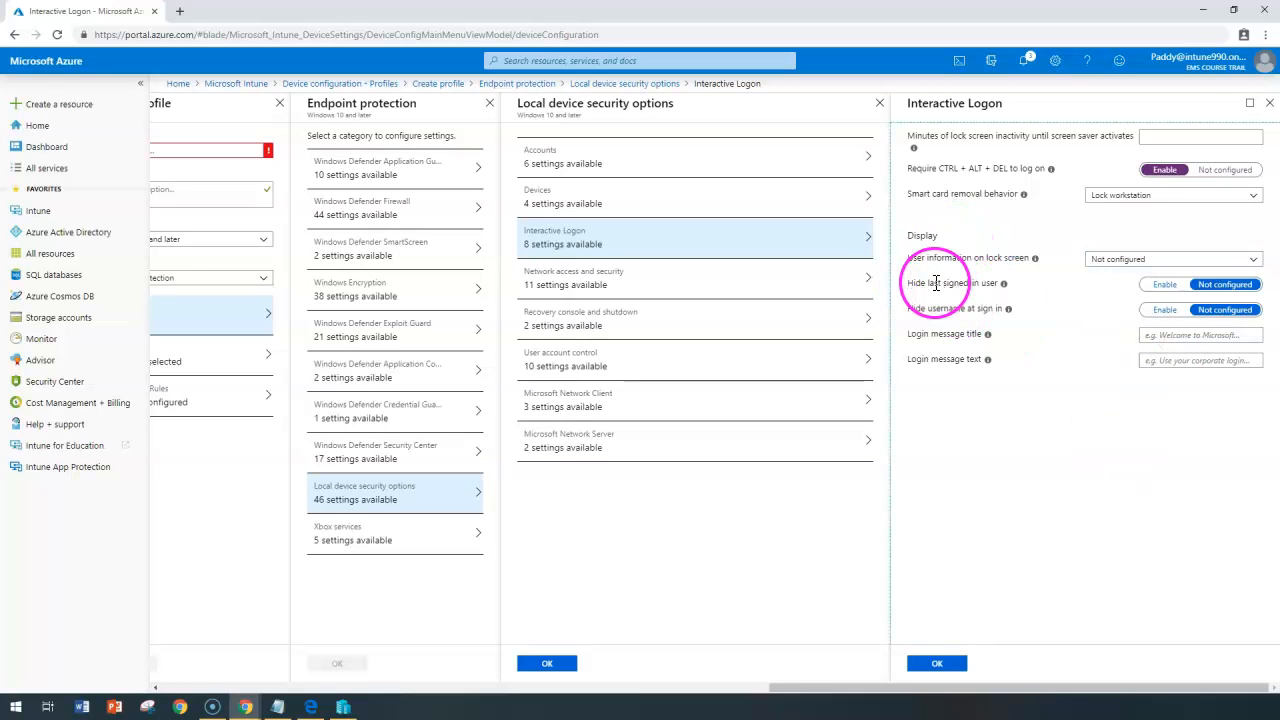
Set Hide last signed-in user to Enable.
{"action": "left_click_drag", "start_coordinate": [920, 103], "coordinate": [1050, 108]}
{"action": "left_click_drag", "start_coordinate": [921, 285], "coordinate": [998, 300]}
{"action": "left_click", "coordinate": [1060, 362]}
{"action": "left_click", "coordinate": [1158, 285]}
Leave the login message title and text fields empty.
{"action": "left_click_drag", "start_coordinate": [910, 316], "coordinate": [980, 309]}
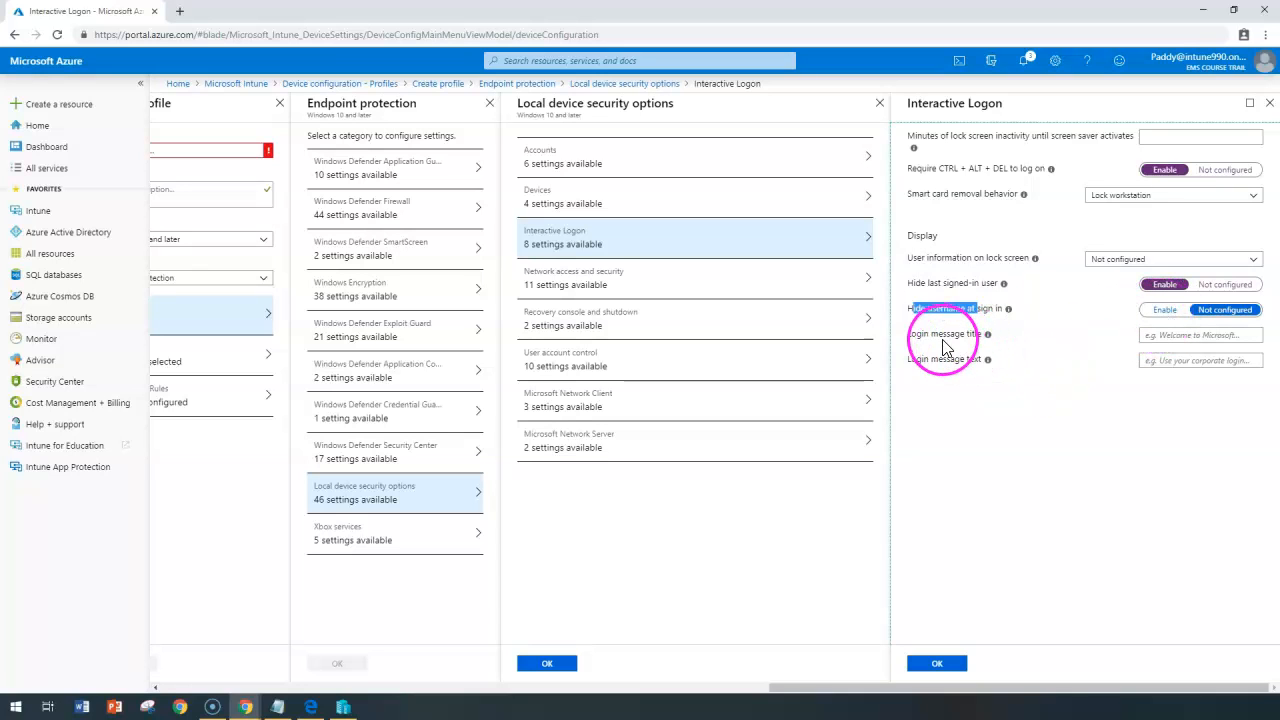
{"action": "left_click", "coordinate": [1183, 335]}
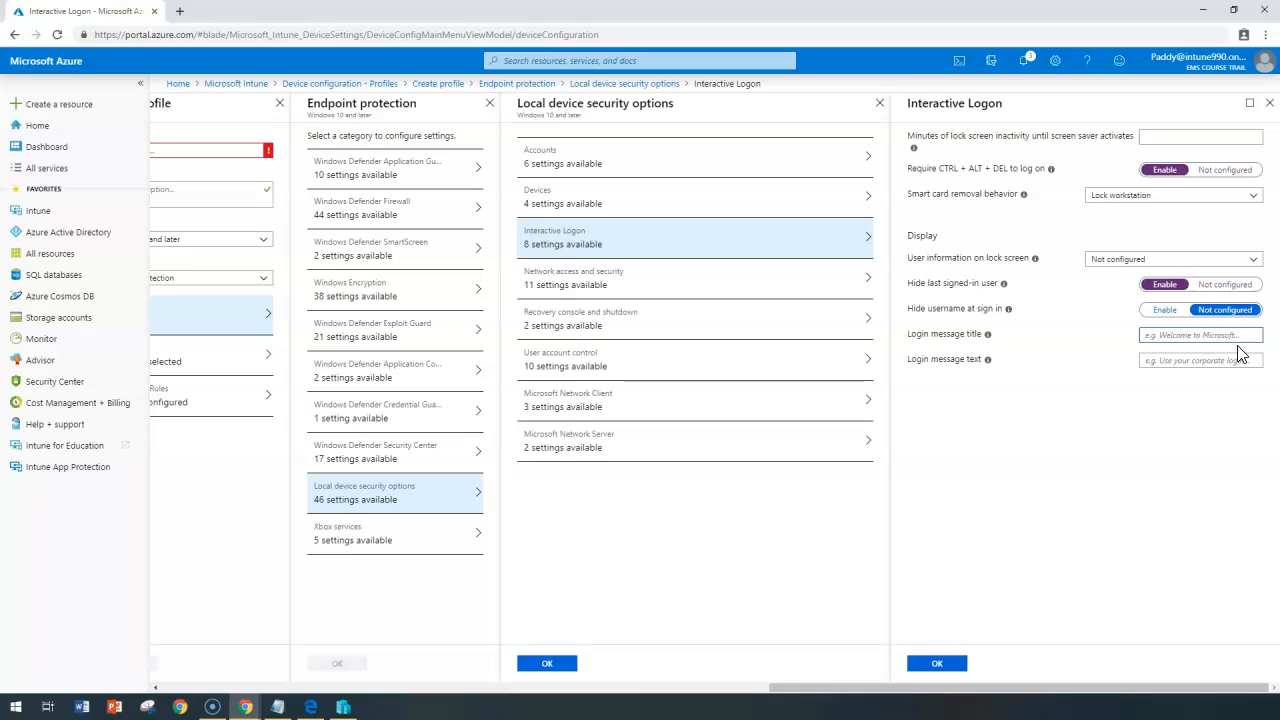
{"action": "left_click", "coordinate": [1174, 360]}
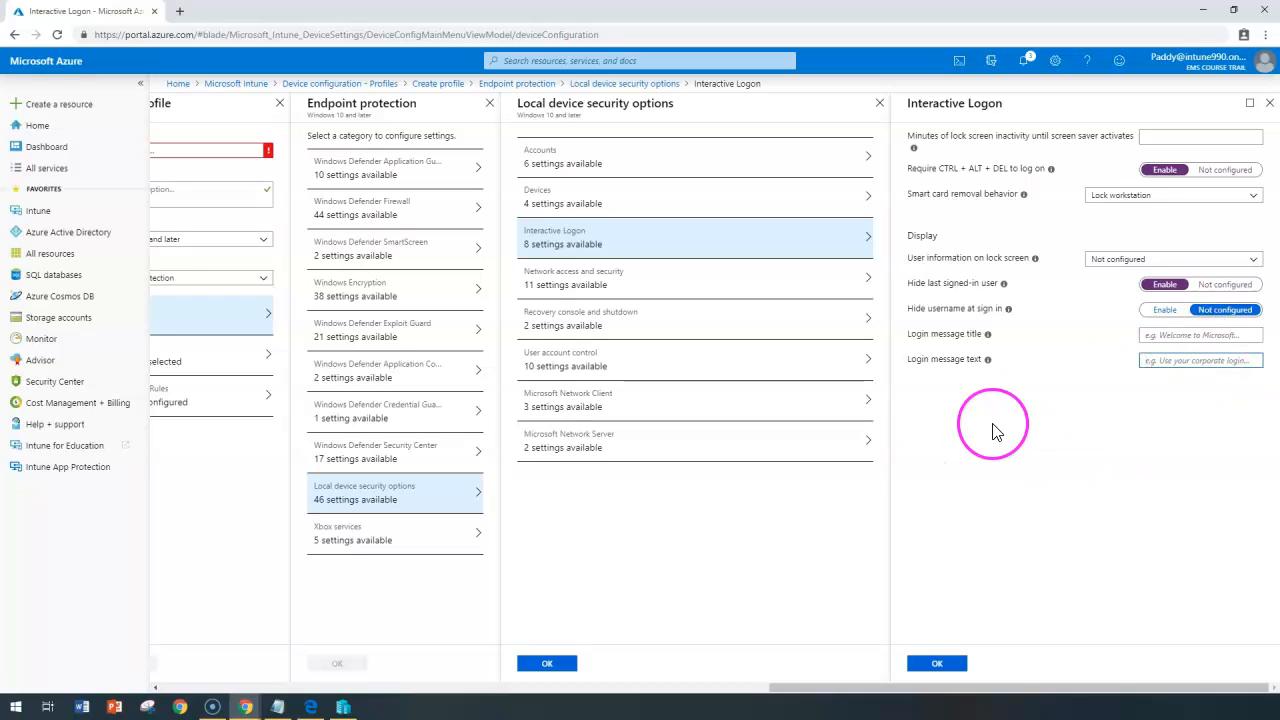
{"action": "left_click", "coordinate": [943, 480]}
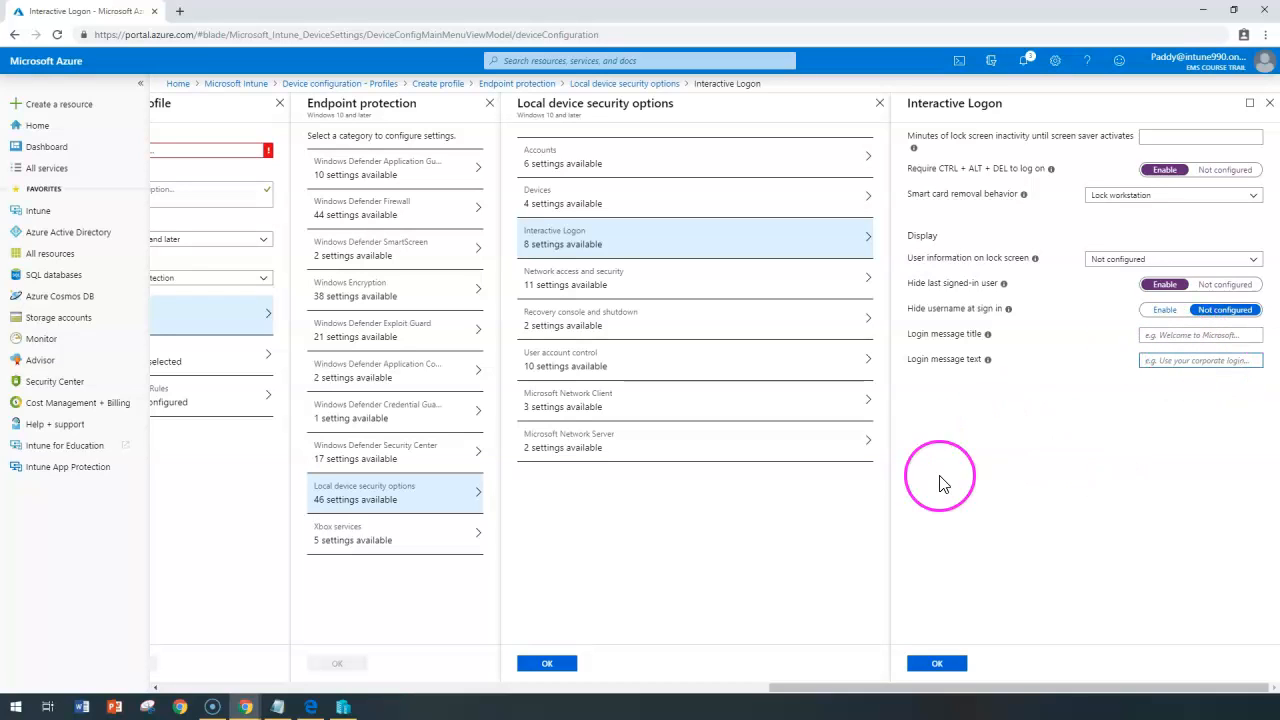
{"action": "left_click", "coordinate": [1200, 339]}
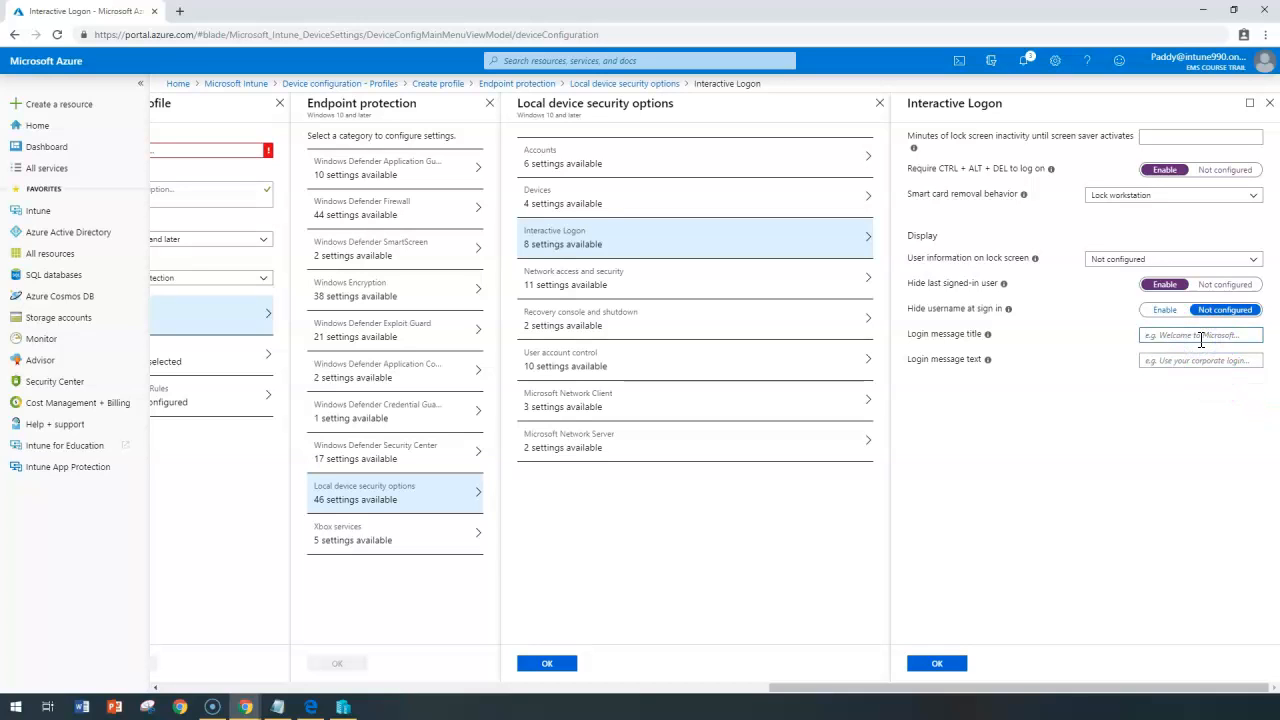
{"action": "left_click", "coordinate": [1186, 359]}
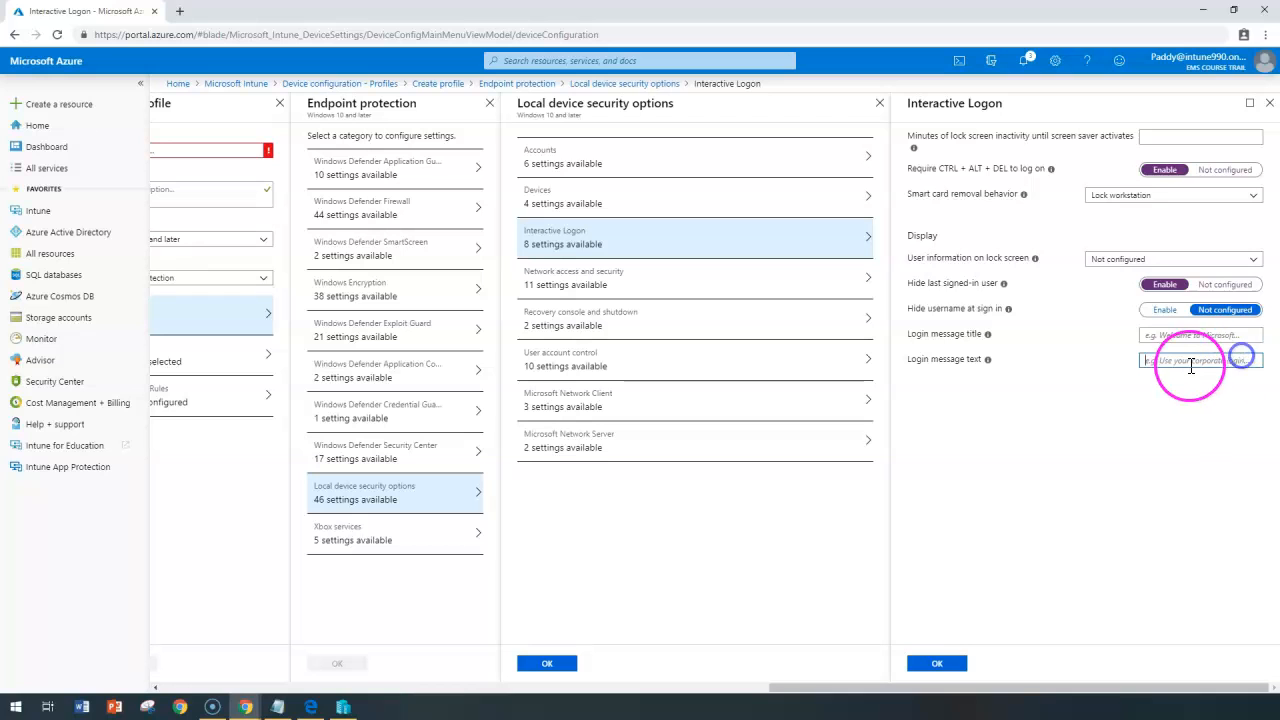
{"action": "left_click", "coordinate": [608, 283]}
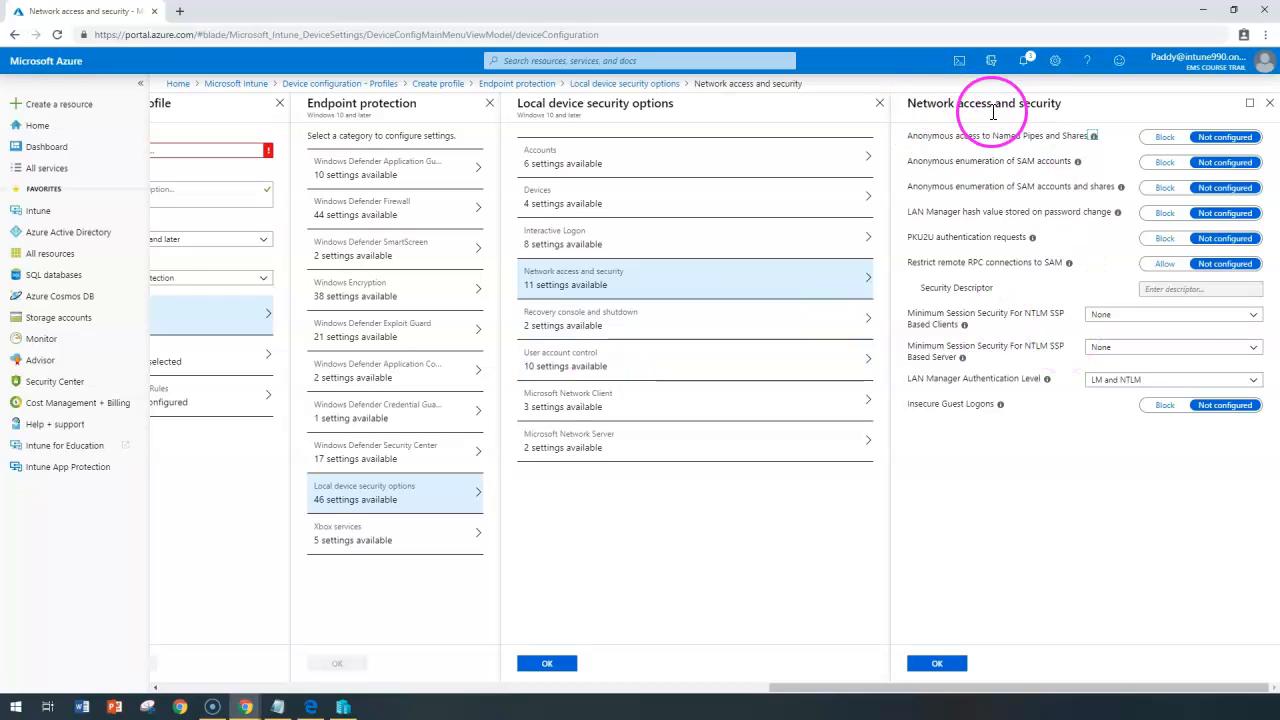
Review the named pipes and shares, SAM accounts and shares enumeration settings, leaving them Not configured.
{"action": "left_click", "coordinate": [914, 143]}
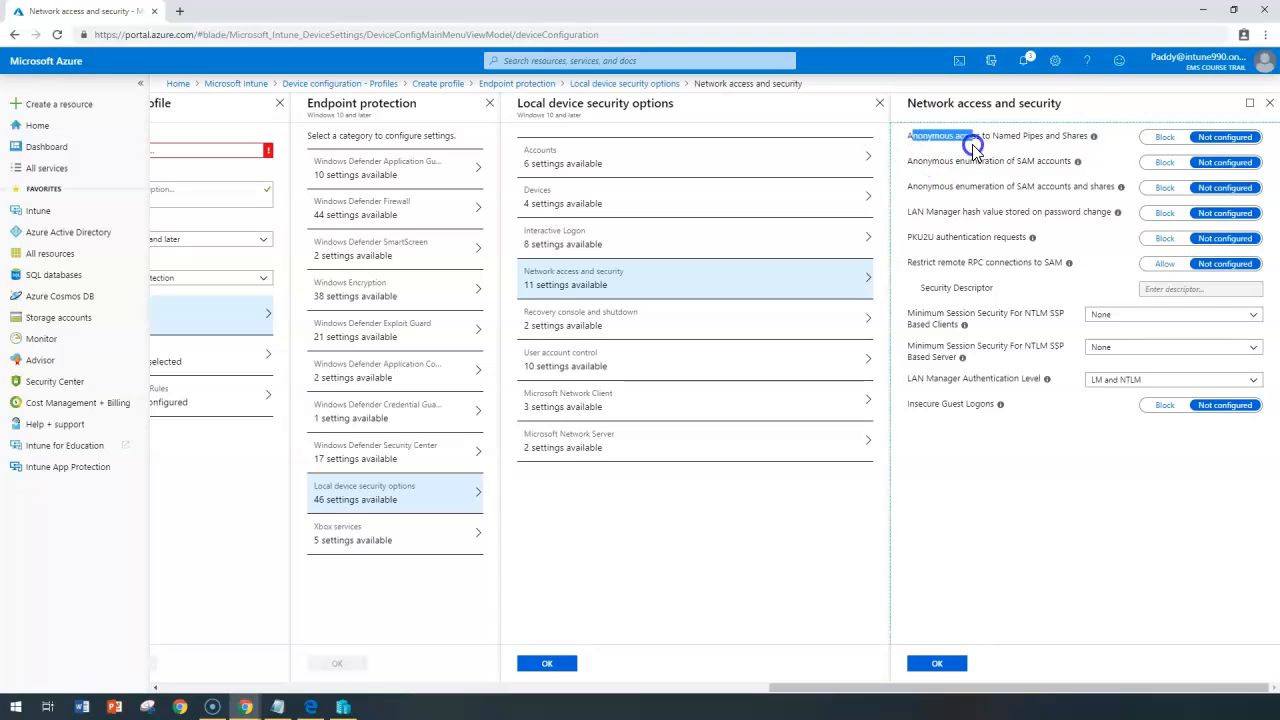
{"action": "left_click_drag", "start_coordinate": [993, 143], "coordinate": [1088, 141]}
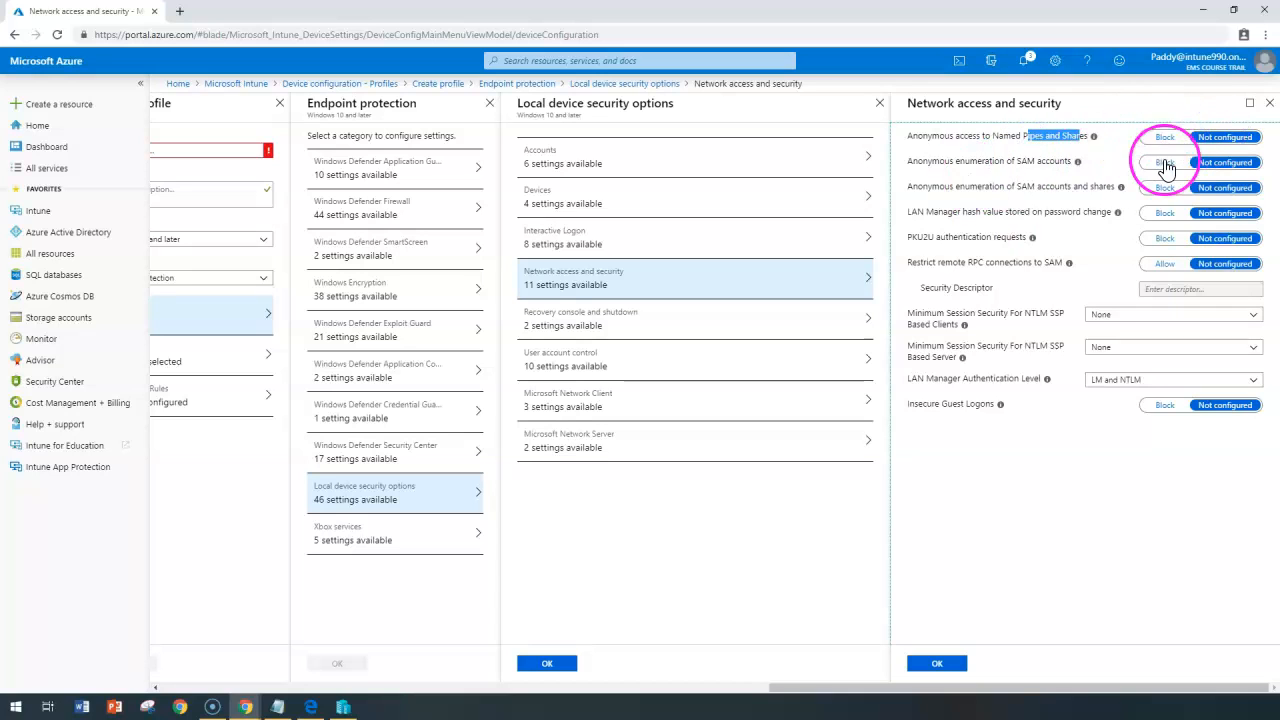
{"action": "left_click", "coordinate": [926, 170]}
{"action": "left_click_drag", "start_coordinate": [965, 172], "coordinate": [1068, 170]}
{"action": "left_click", "coordinate": [931, 186]}
{"action": "left_click_drag", "start_coordinate": [931, 186], "coordinate": [975, 213]}
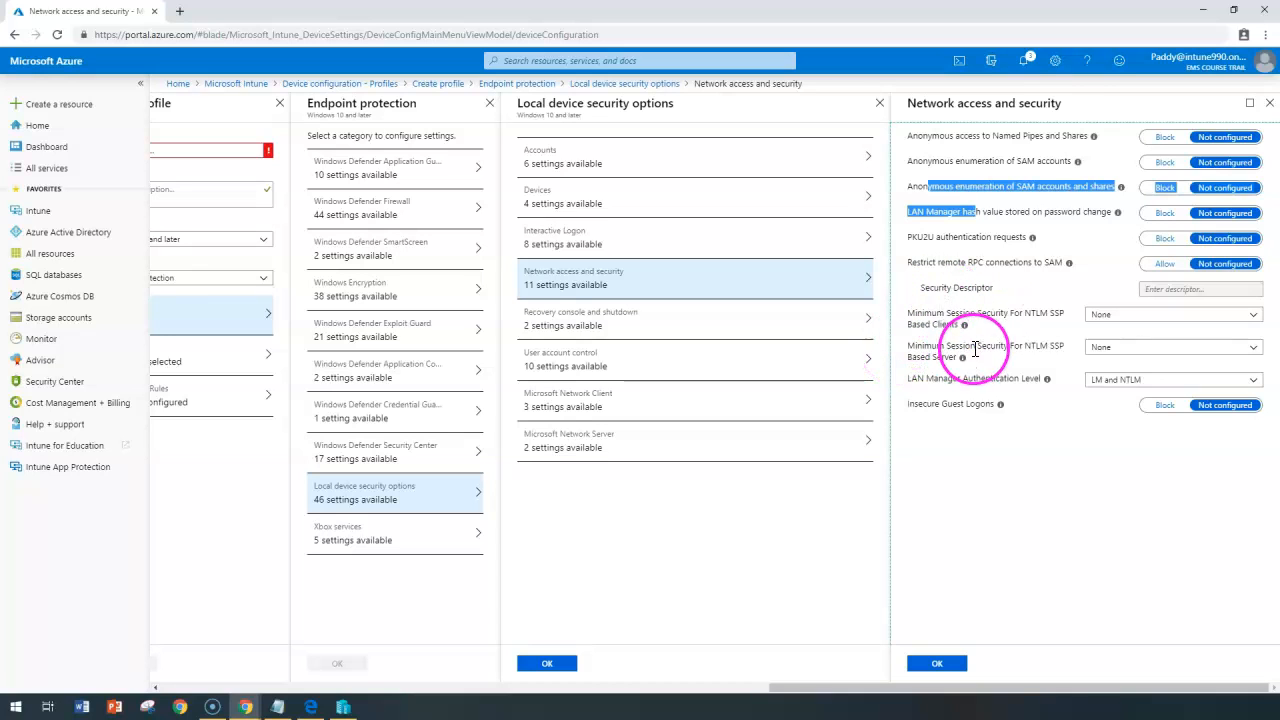
Keep LAN Manager Authentication Level at LM and NTLM and leave PKU2U through session security unchanged.
{"action": "left_click_drag", "start_coordinate": [926, 379], "coordinate": [1120, 390]}
{"action": "left_click", "coordinate": [1120, 390]}
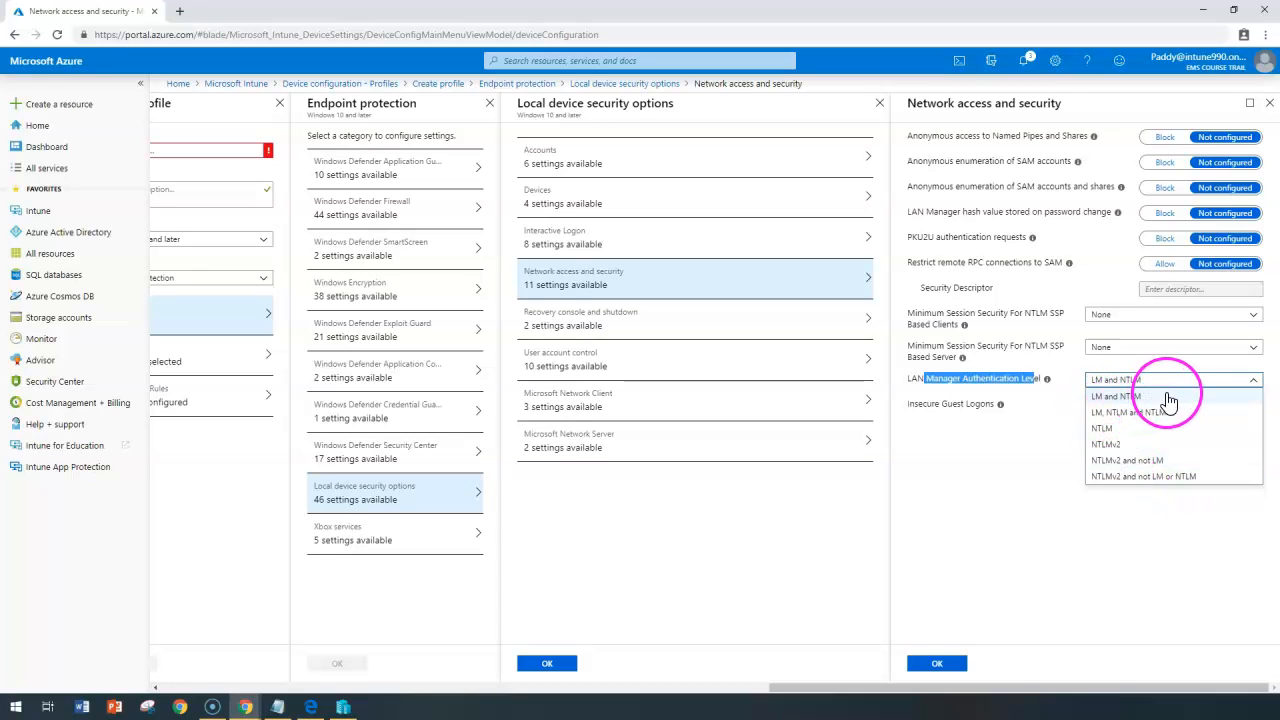
{"action": "left_click", "coordinate": [935, 378]}
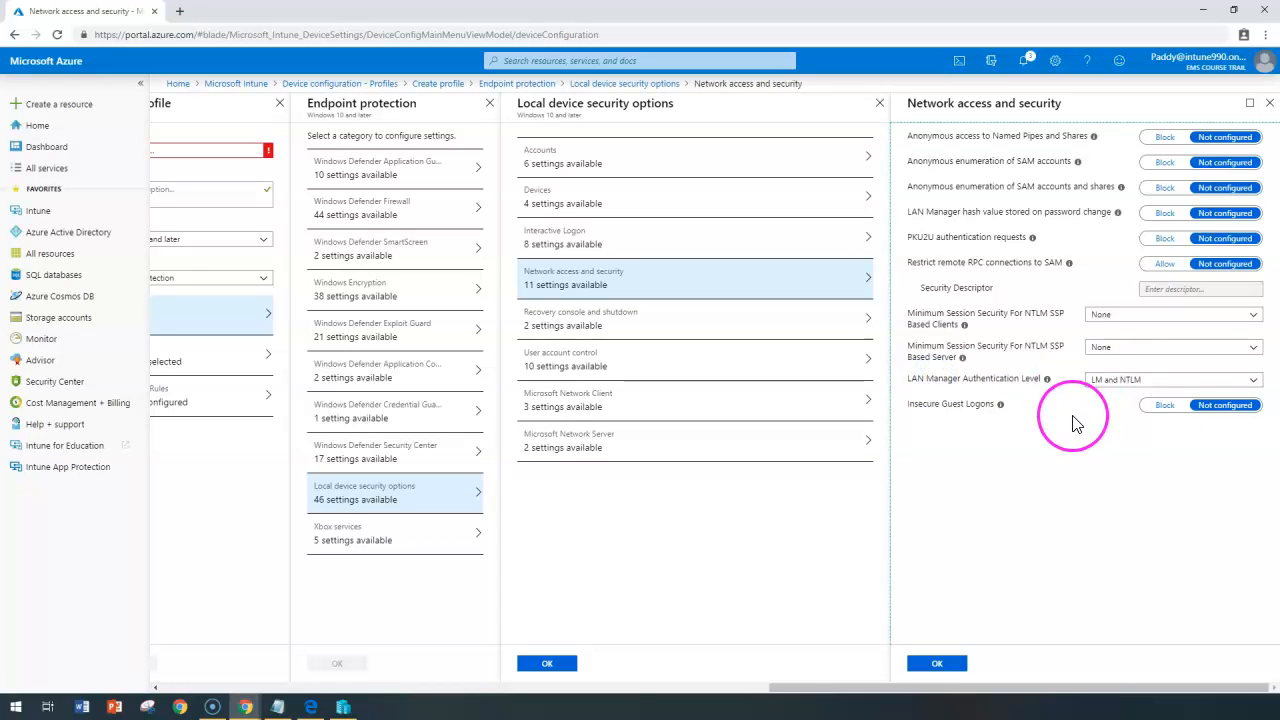
{"action": "left_click_drag", "start_coordinate": [953, 237], "coordinate": [1003, 345]}
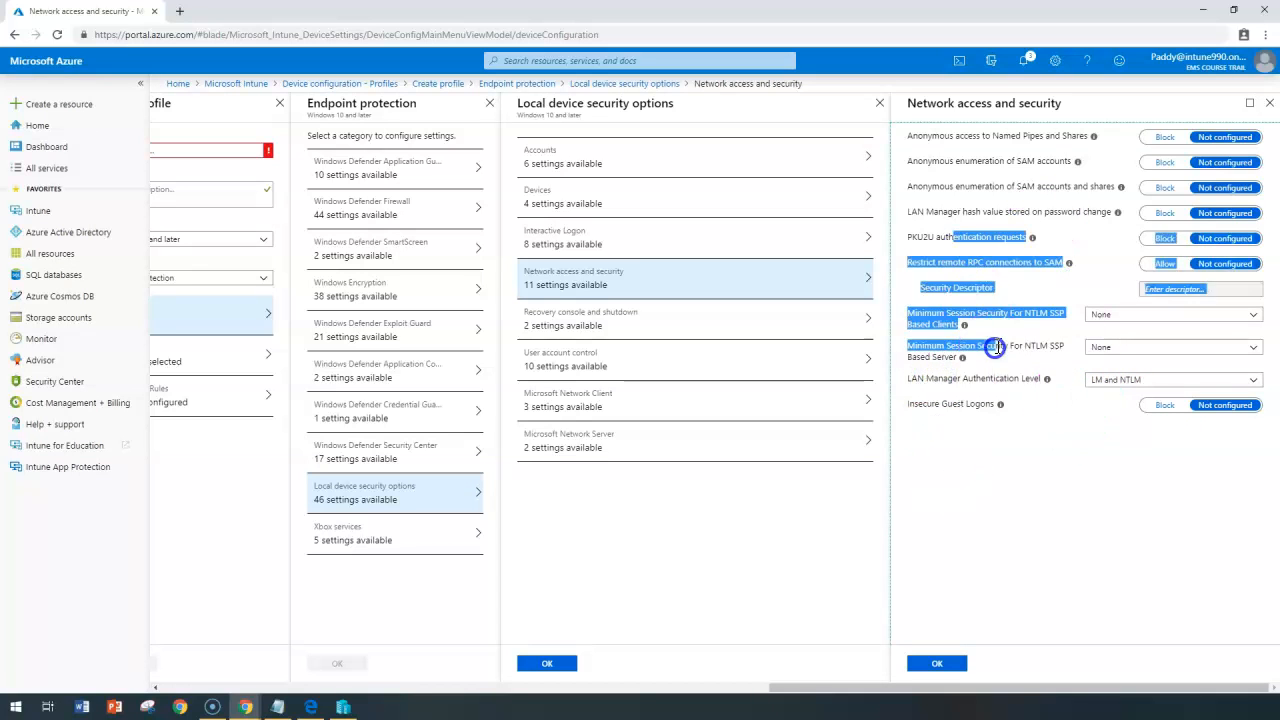
{"action": "left_click", "coordinate": [568, 335]}
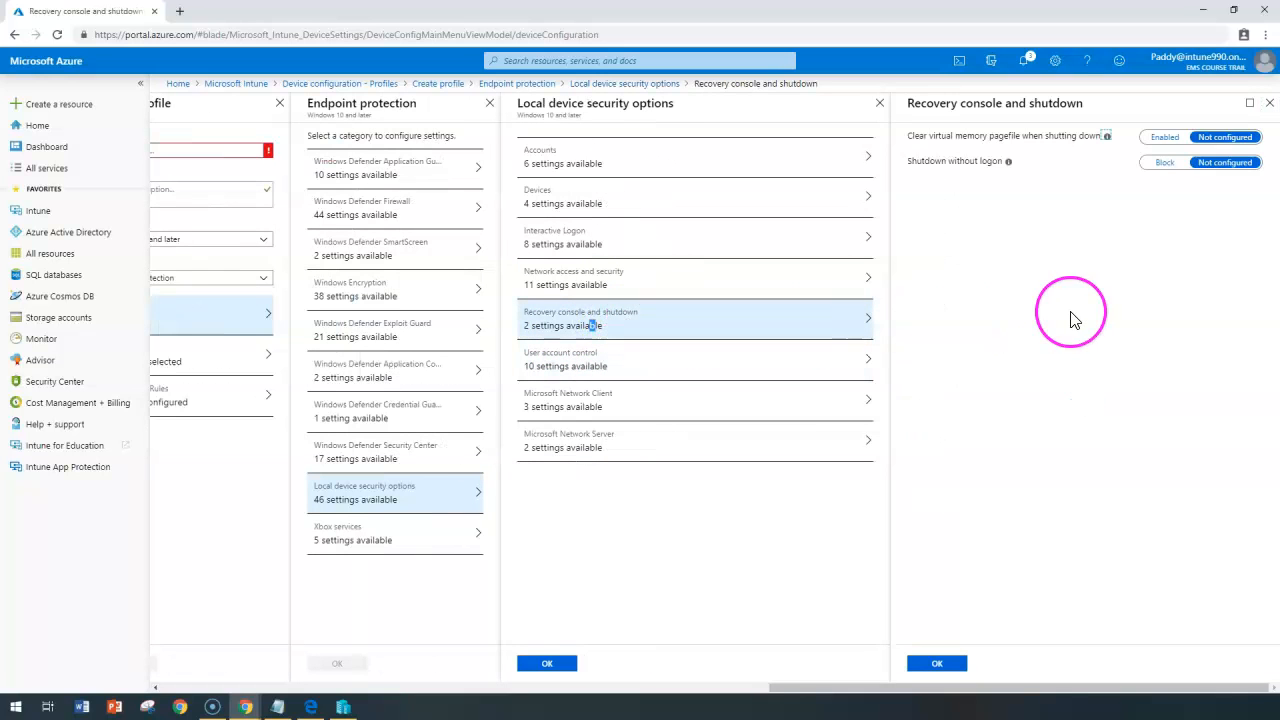
Keep pagefile clearing and Shutdown without logon Not configured, reverting a trial Block setting.
{"action": "left_click", "coordinate": [929, 137]}
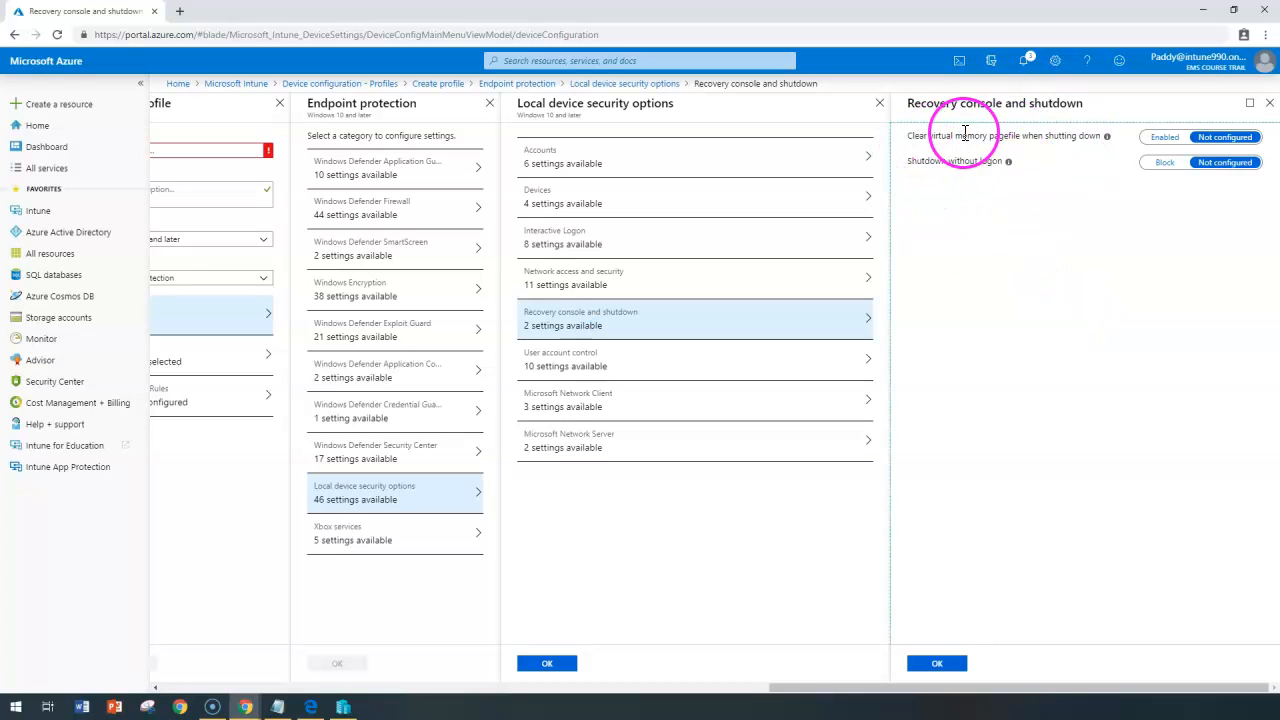
{"action": "left_click", "coordinate": [1029, 135]}
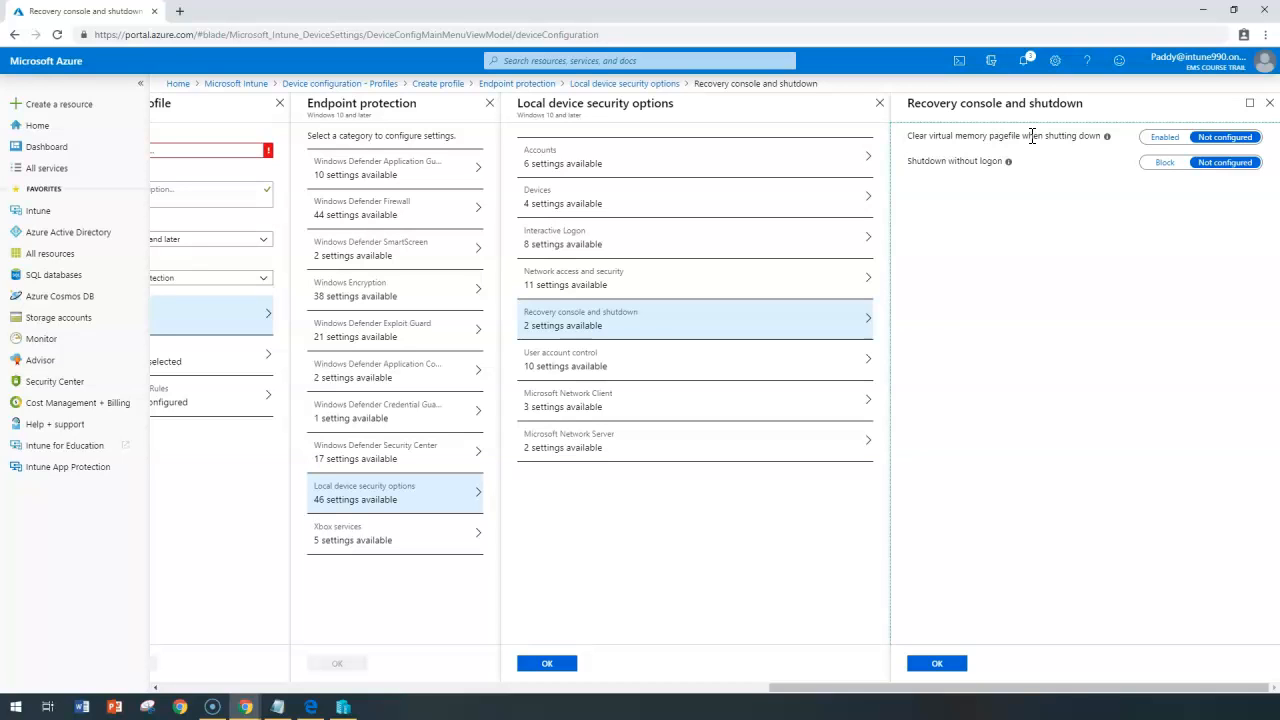
{"action": "left_click", "coordinate": [970, 161]}
{"action": "triple_click", "coordinate": [963, 162]}
{"action": "left_click", "coordinate": [1165, 162]}
{"action": "left_click", "coordinate": [1223, 163]}
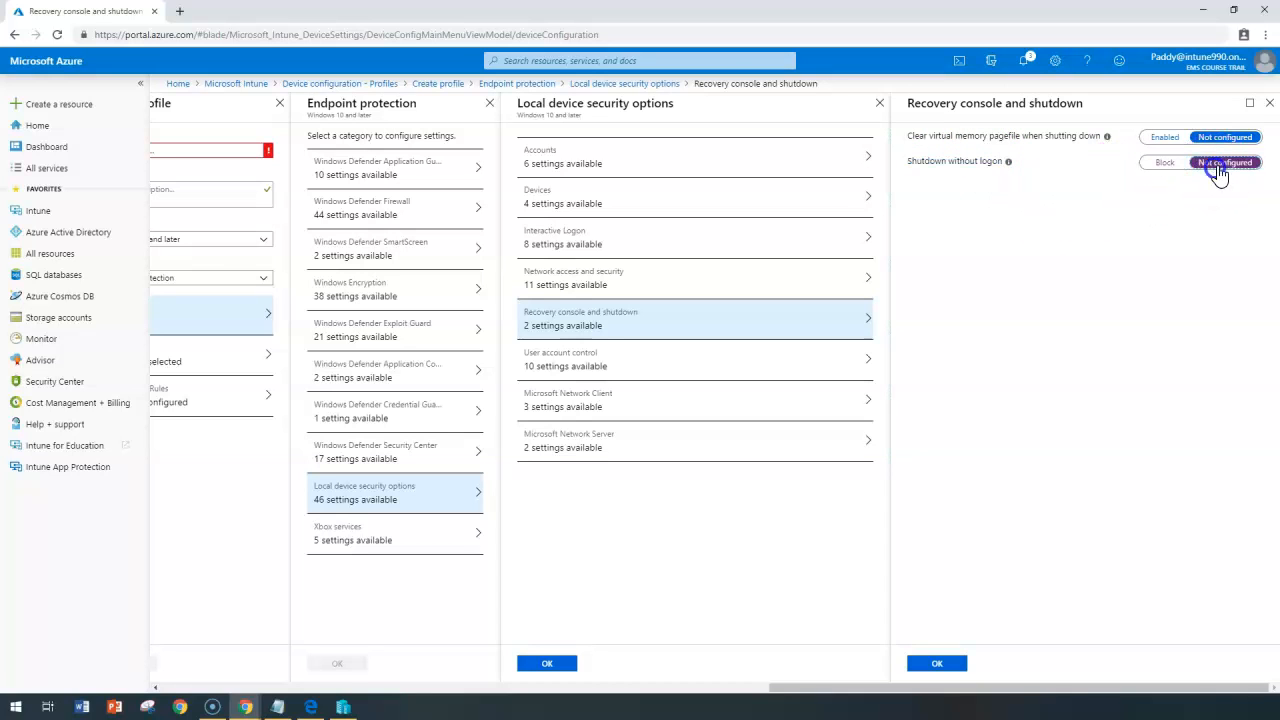
{"action": "left_click", "coordinate": [978, 170]}
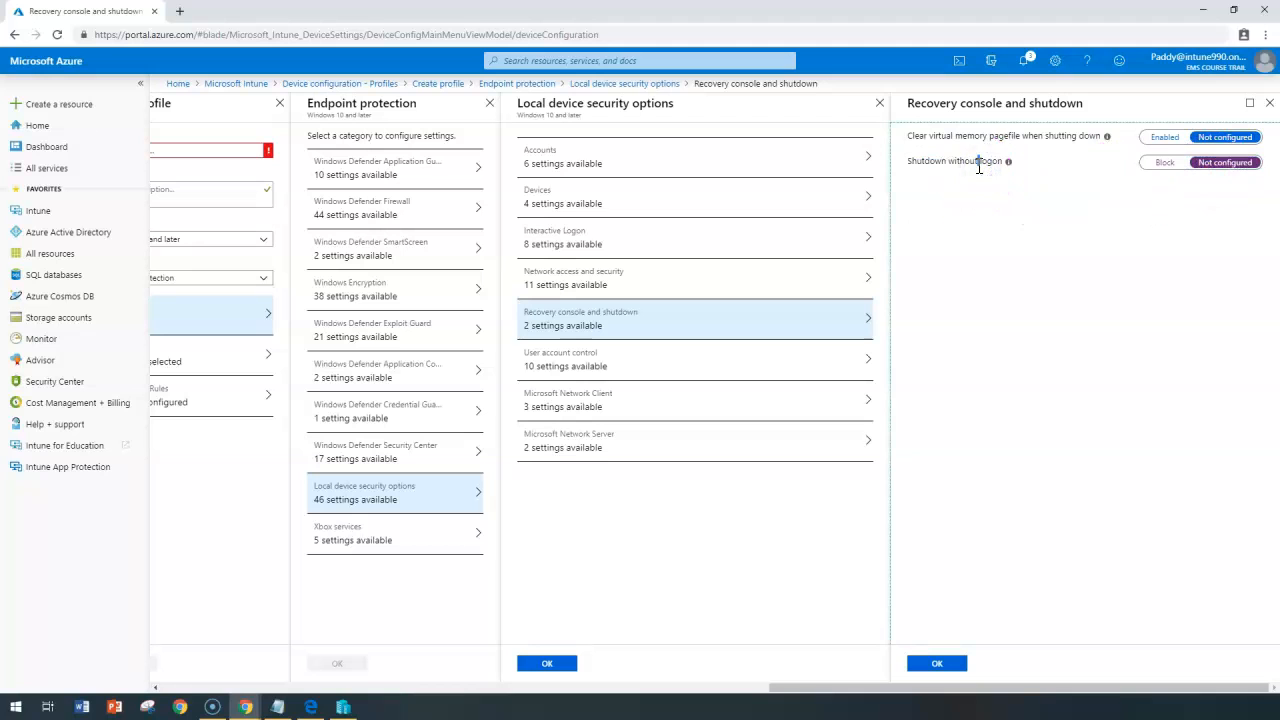
{"action": "left_click", "coordinate": [530, 365]}
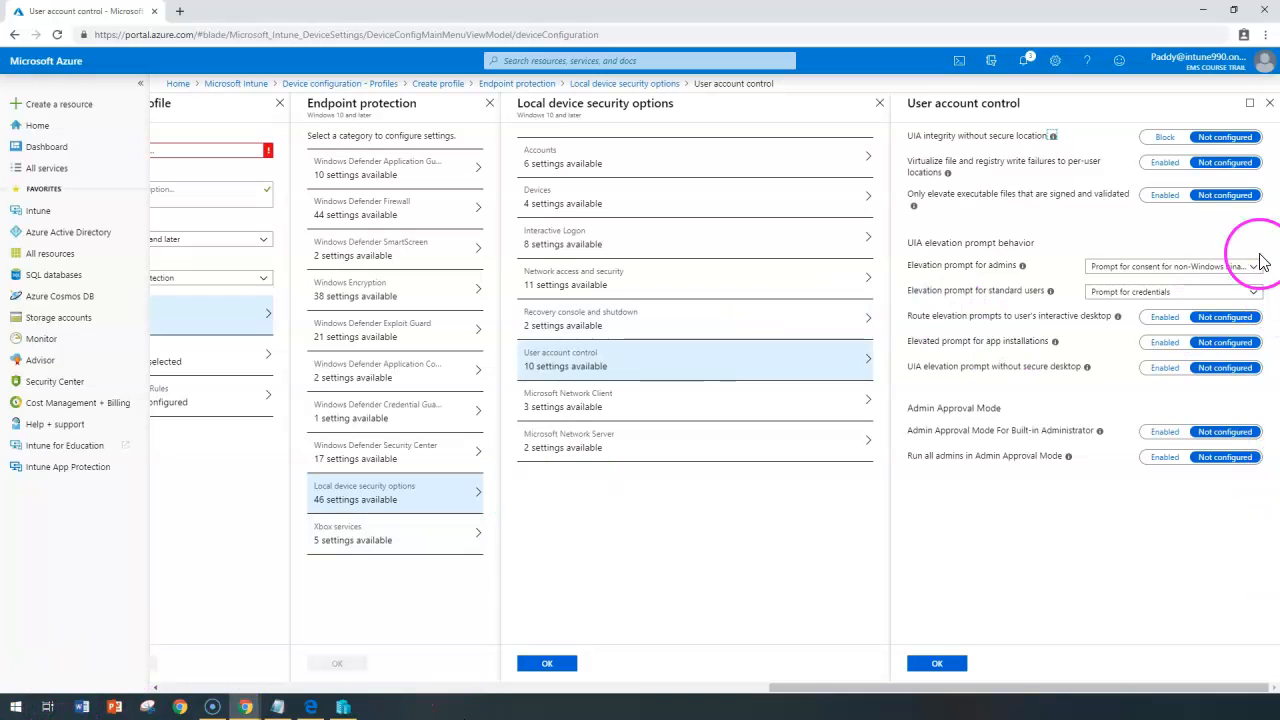
Keep the admin elevation prompt unchanged and standard users at Prompt for credentials.
{"action": "left_click_drag", "start_coordinate": [926, 265], "coordinate": [1022, 265]}
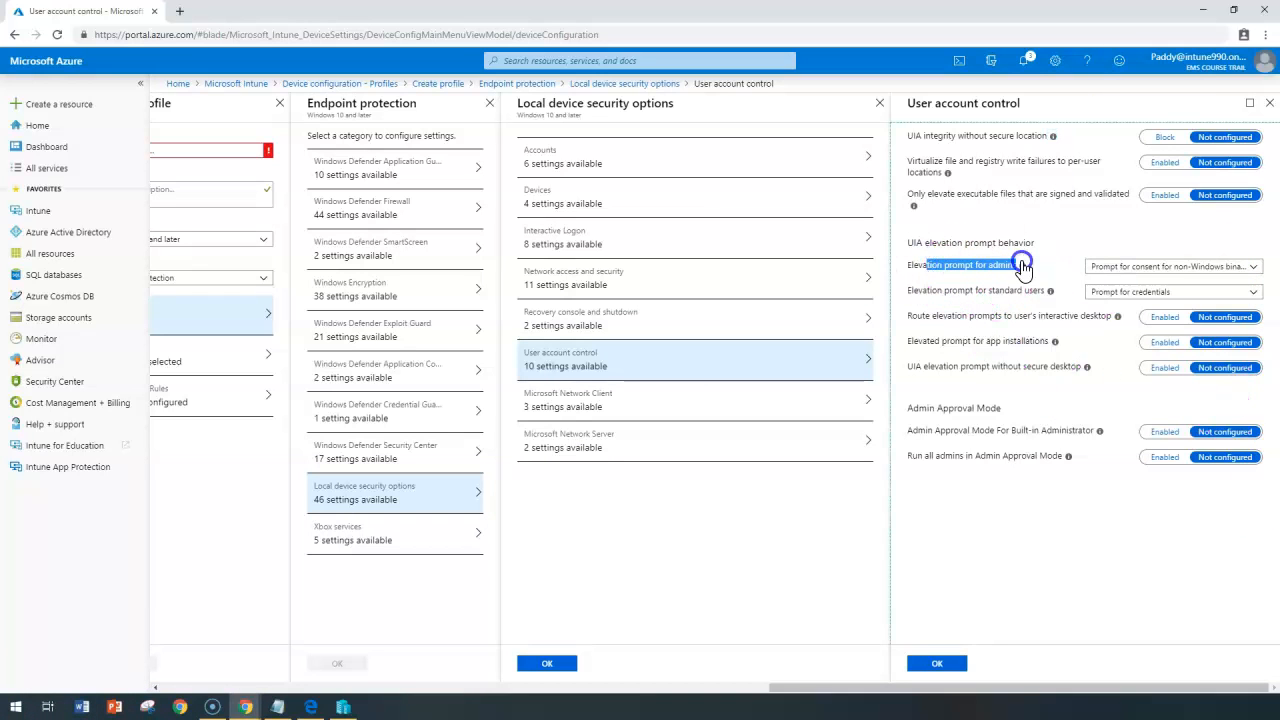
{"action": "left_click", "coordinate": [1110, 266]}
{"action": "left_click_drag", "start_coordinate": [935, 289], "coordinate": [1016, 289]}
{"action": "left_click", "coordinate": [1110, 292]}
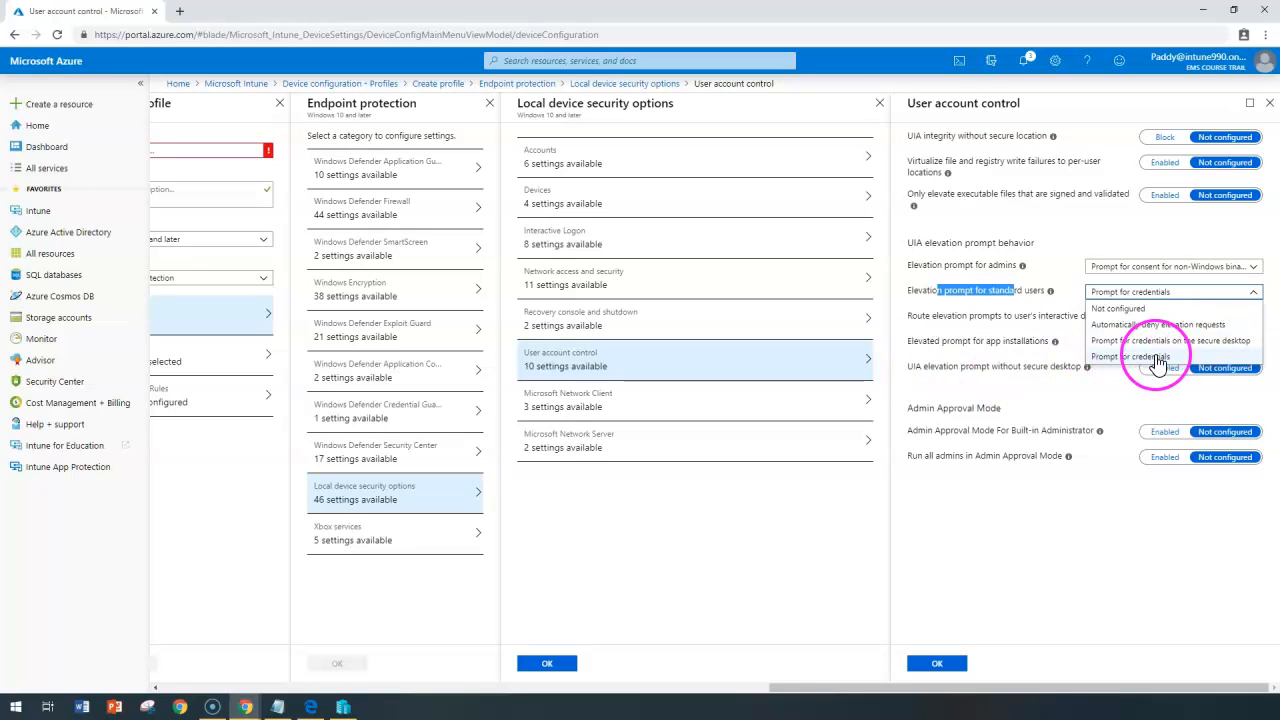
{"action": "left_click", "coordinate": [936, 318]}
{"action": "left_click_drag", "start_coordinate": [913, 265], "coordinate": [1004, 316]}
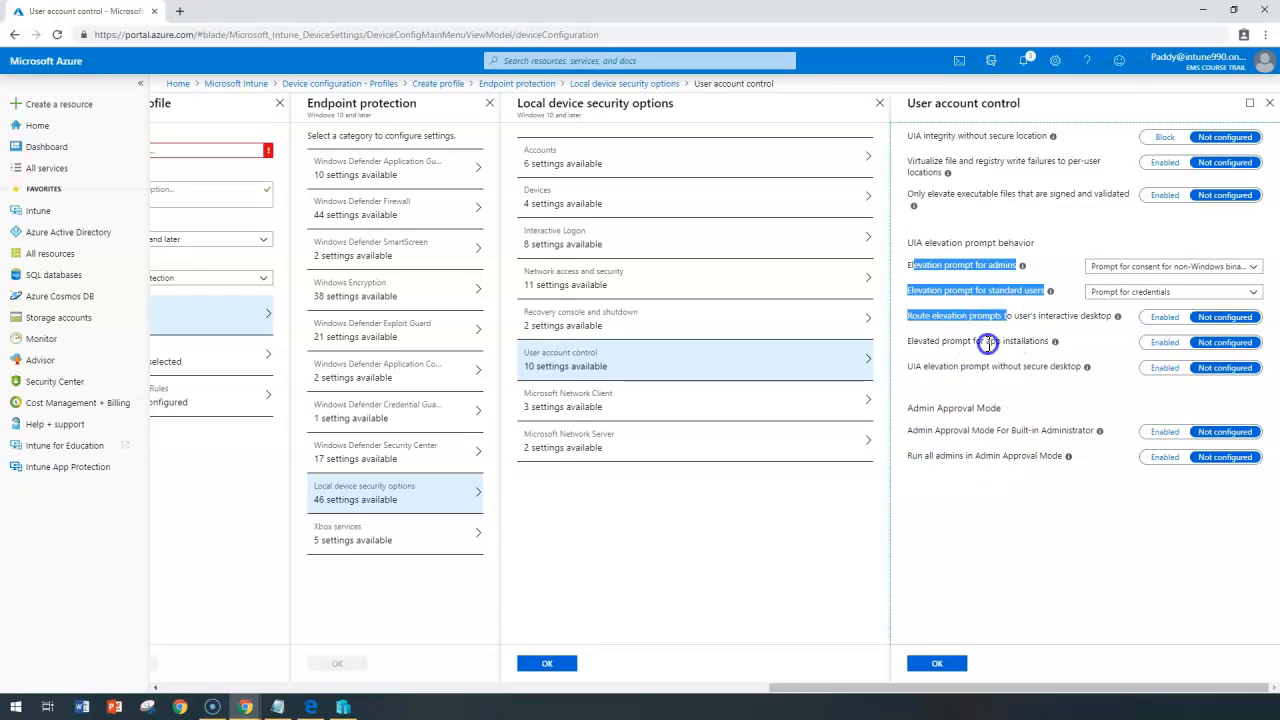
Review the app installation prompt and the remaining User account control settings.
{"action": "left_click", "coordinate": [988, 344]}
{"action": "left_click_drag", "start_coordinate": [920, 347], "coordinate": [1014, 354]}
{"action": "left_click_drag", "start_coordinate": [908, 104], "coordinate": [1040, 105]}
{"action": "left_click_drag", "start_coordinate": [908, 135], "coordinate": [1065, 483]}
{"action": "left_click", "coordinate": [1020, 505]}
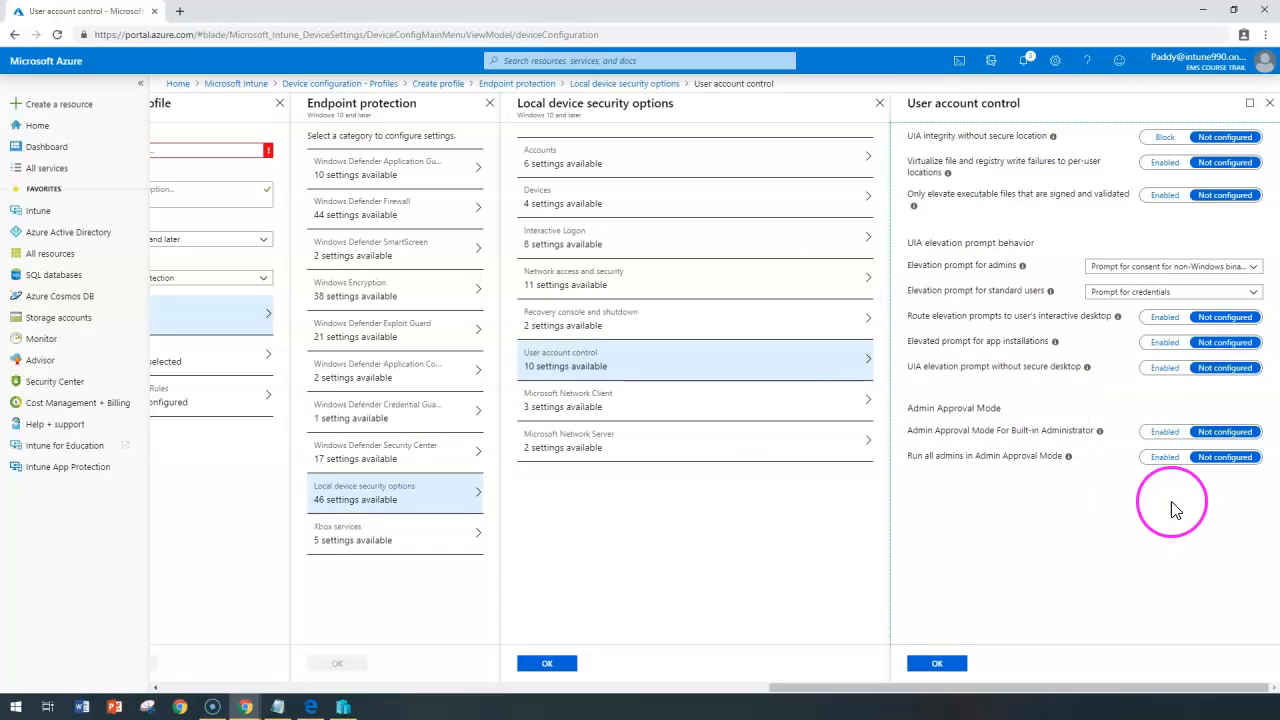
{"action": "left_click", "coordinate": [574, 414]}
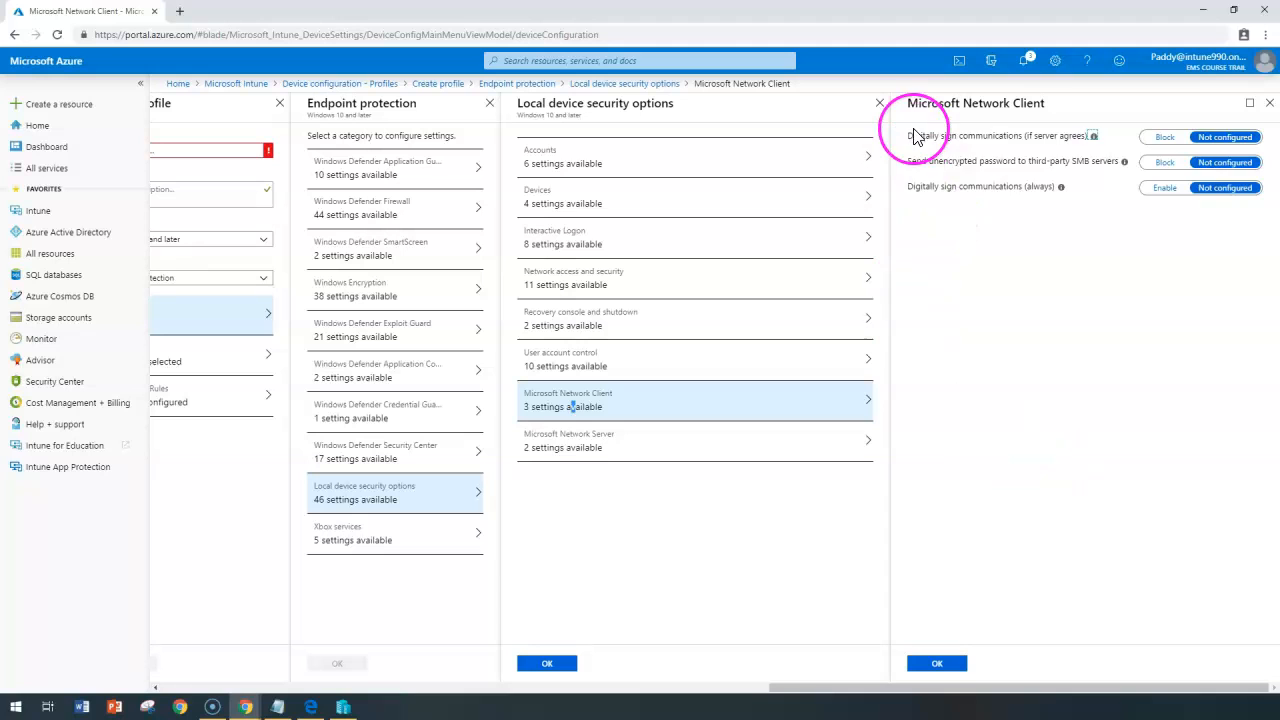
Review the three Microsoft Network Client signing and SMB password settings, comparing with Microsoft Network Server.
{"action": "left_click_drag", "start_coordinate": [912, 132], "coordinate": [1048, 208]}
{"action": "left_click", "coordinate": [1120, 316]}
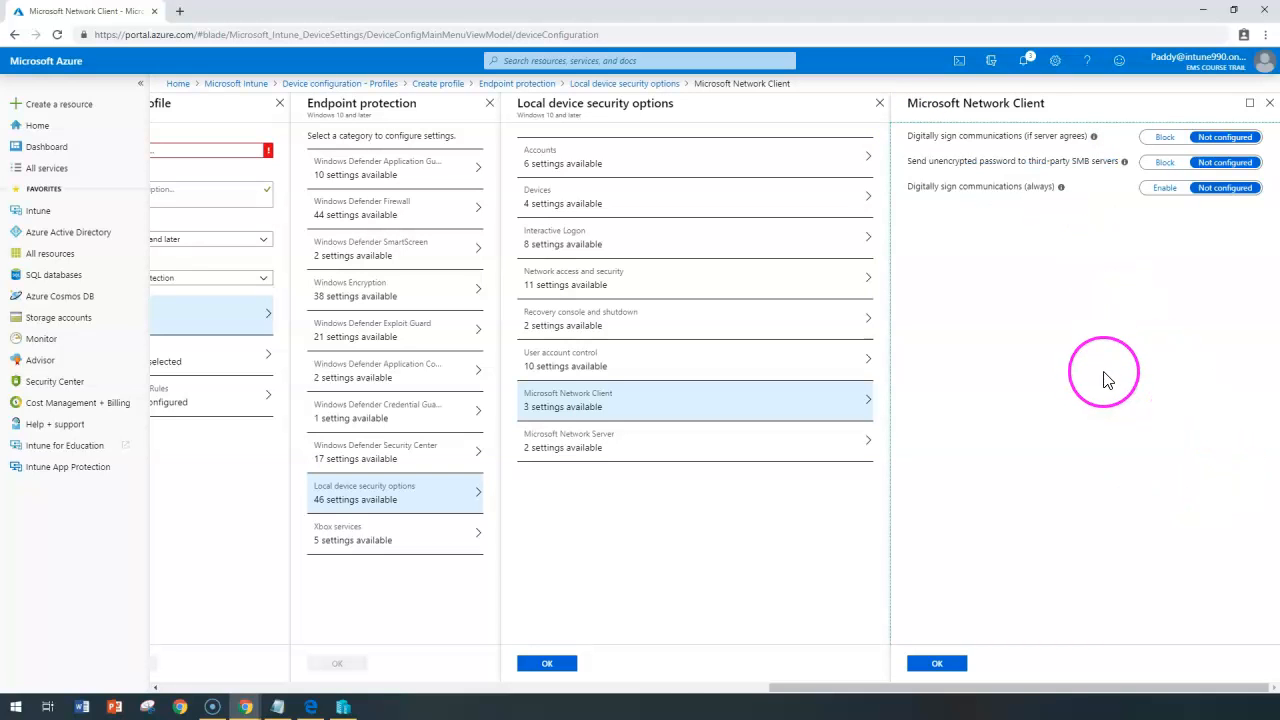
{"action": "left_click", "coordinate": [588, 447]}
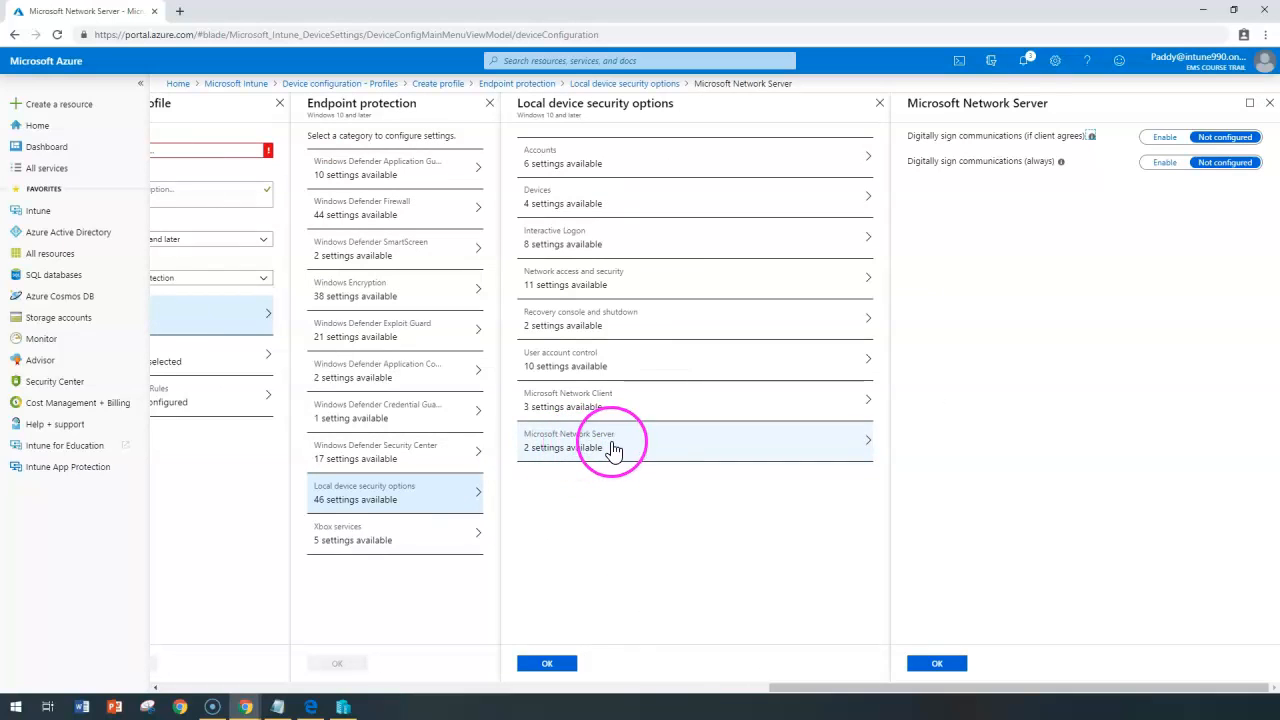
{"action": "left_click", "coordinate": [575, 403]}
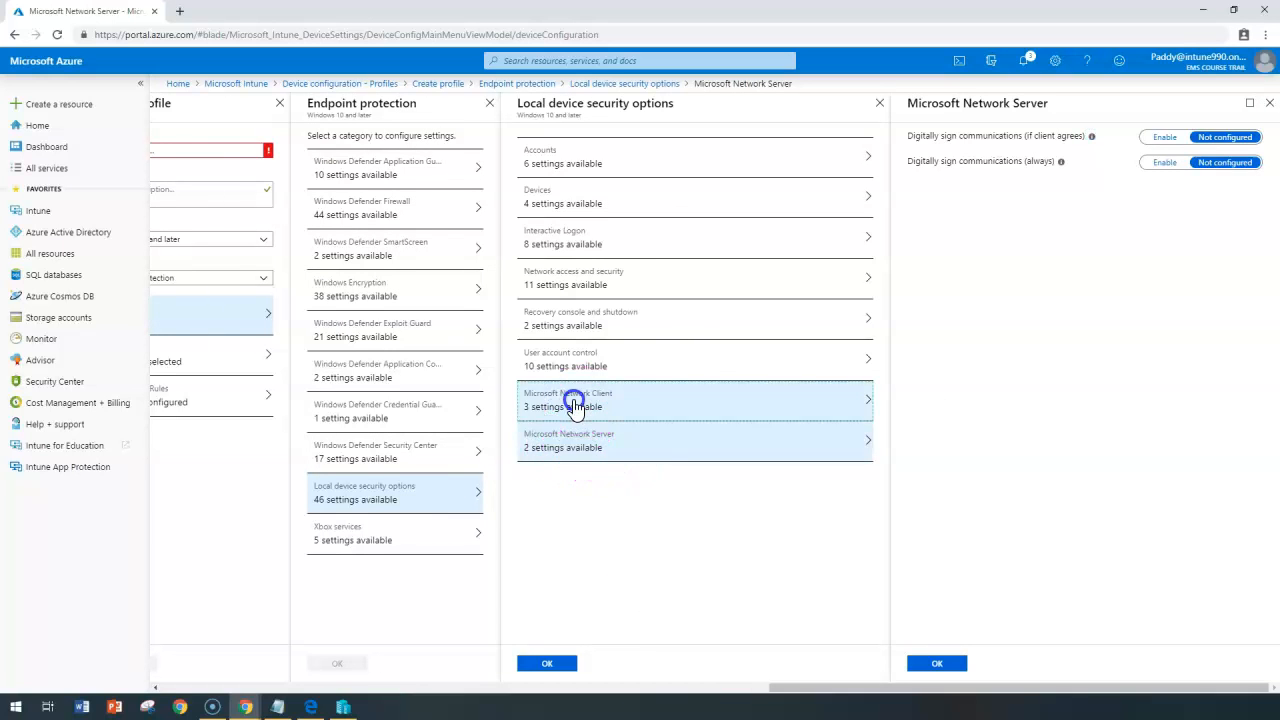
{"action": "left_click", "coordinate": [613, 449]}
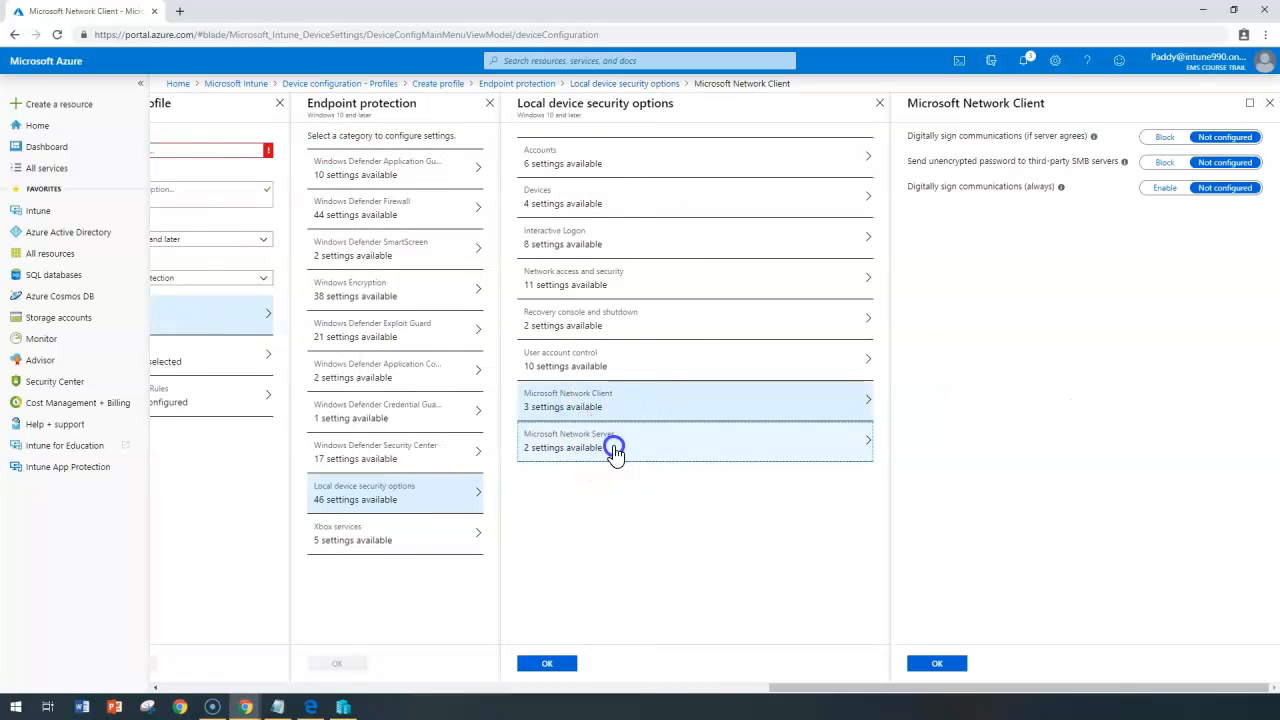
{"action": "left_click", "coordinate": [622, 410]}
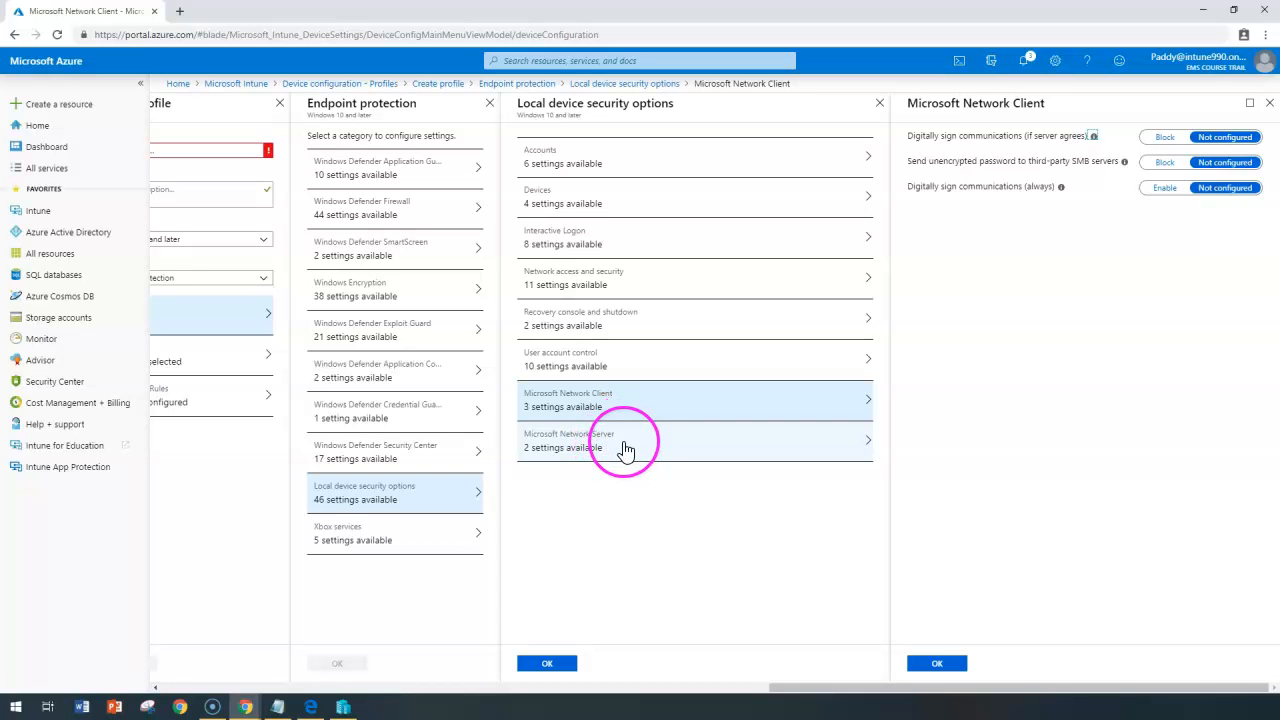
{"action": "left_click", "coordinate": [624, 449]}
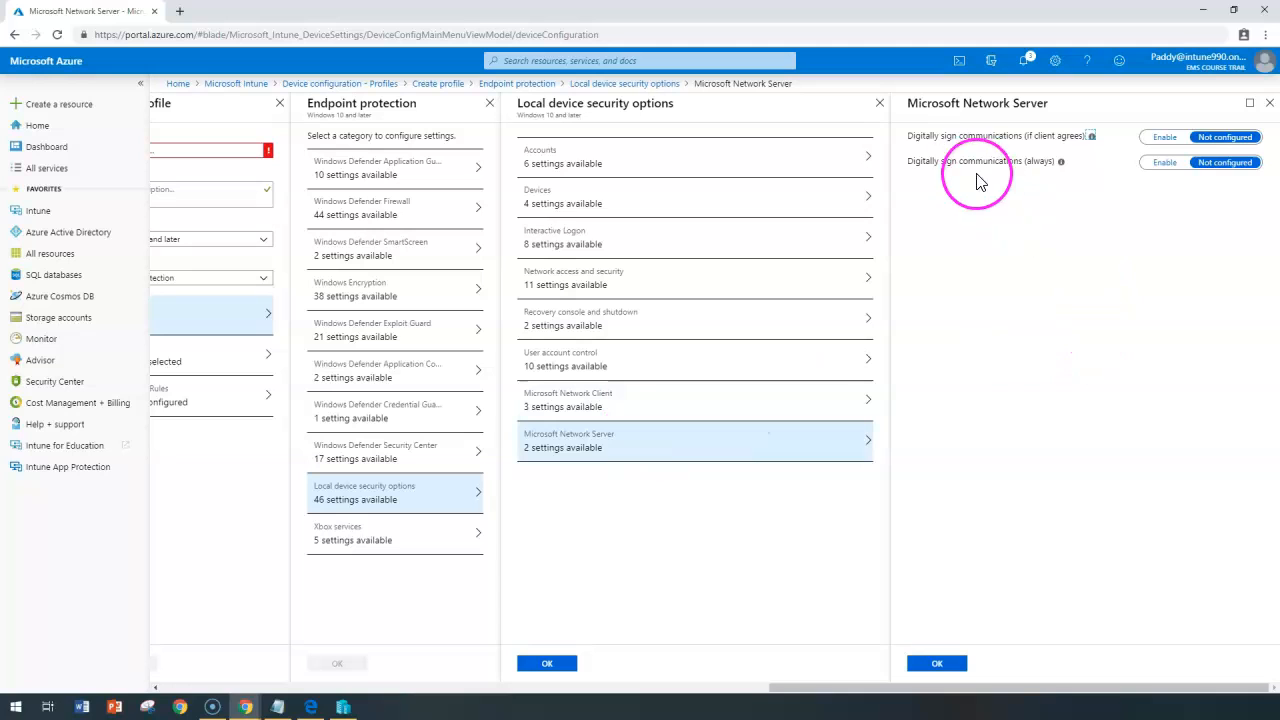
Review both Microsoft Network Server Digitally sign communications settings, leaving them Not configured.
{"action": "left_click_drag", "start_coordinate": [908, 136], "coordinate": [978, 136]}
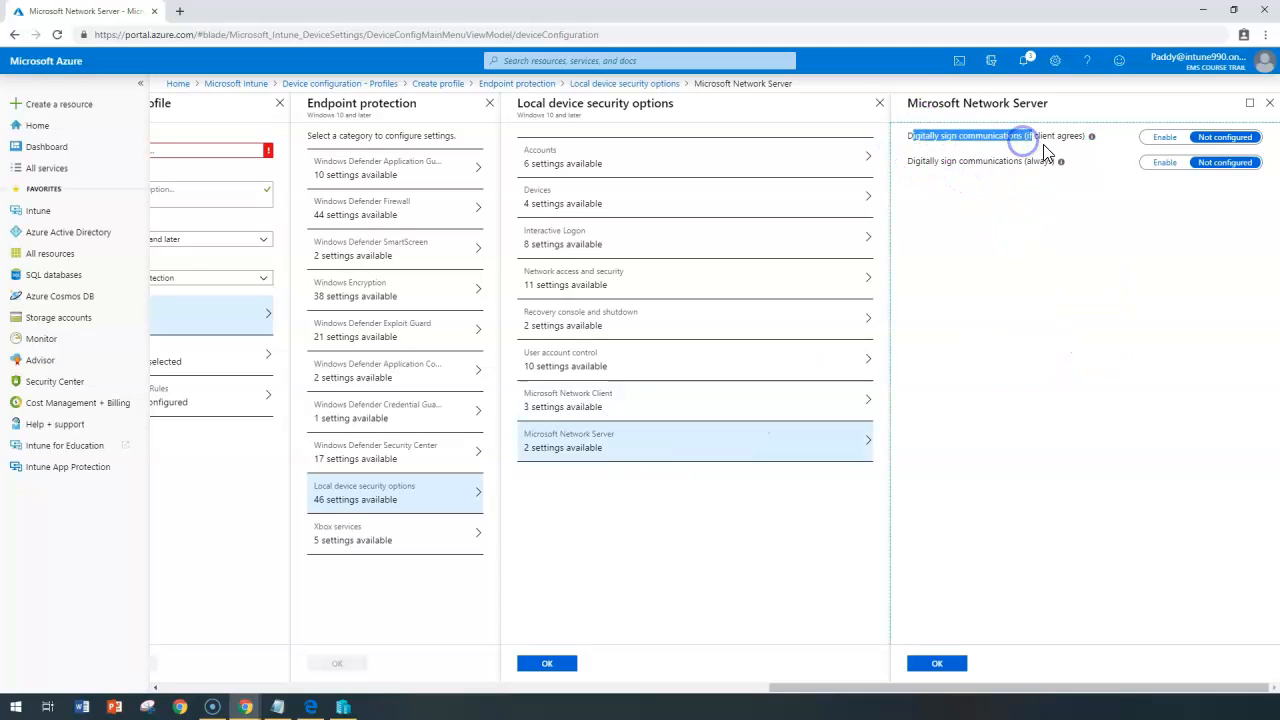
{"action": "left_click_drag", "start_coordinate": [909, 162], "coordinate": [963, 163]}
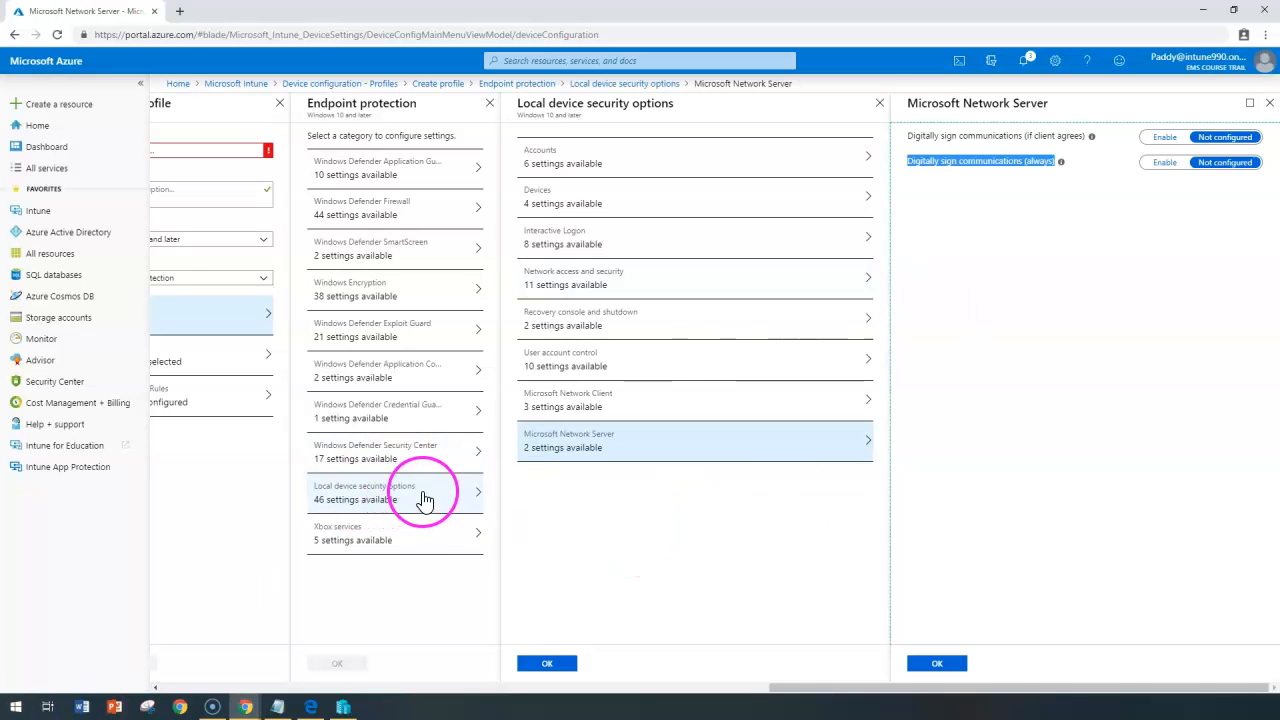
{"action": "left_click", "coordinate": [383, 541]}
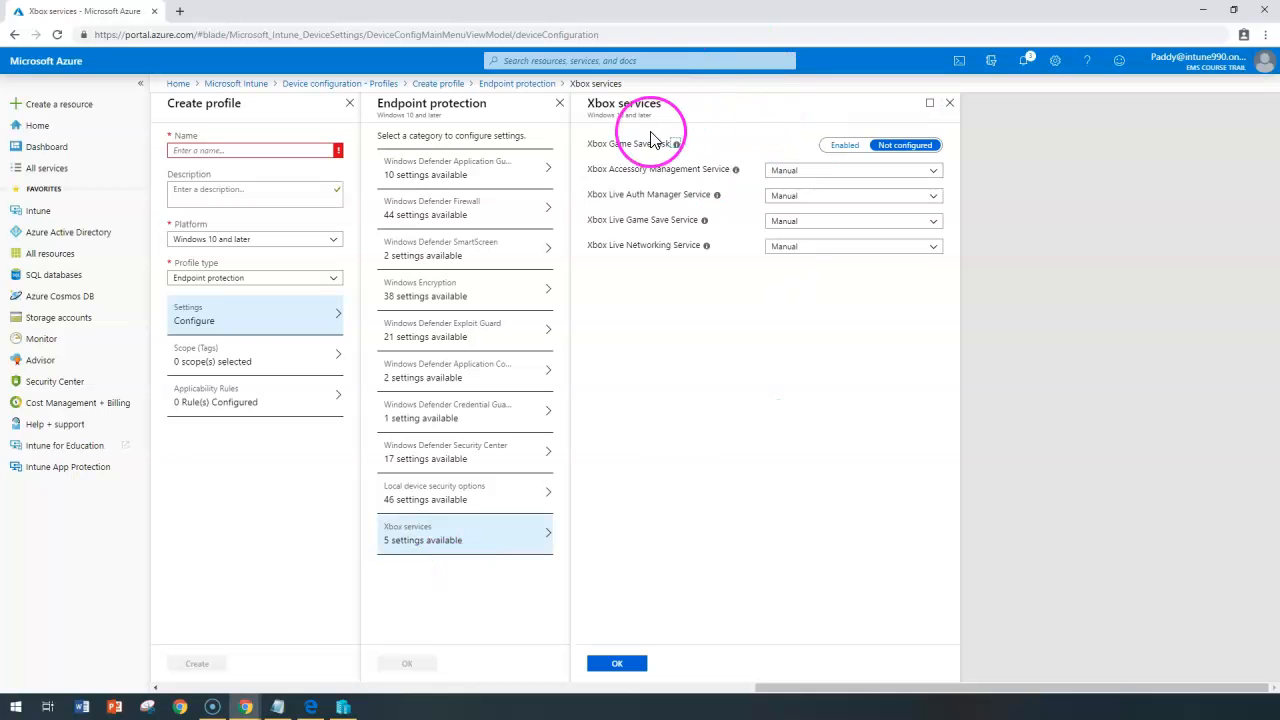
Enable Xbox Game Save Task, keeping Accessory Management and Live Networking services on Manual.
{"action": "left_click_drag", "start_coordinate": [595, 103], "coordinate": [670, 103]}
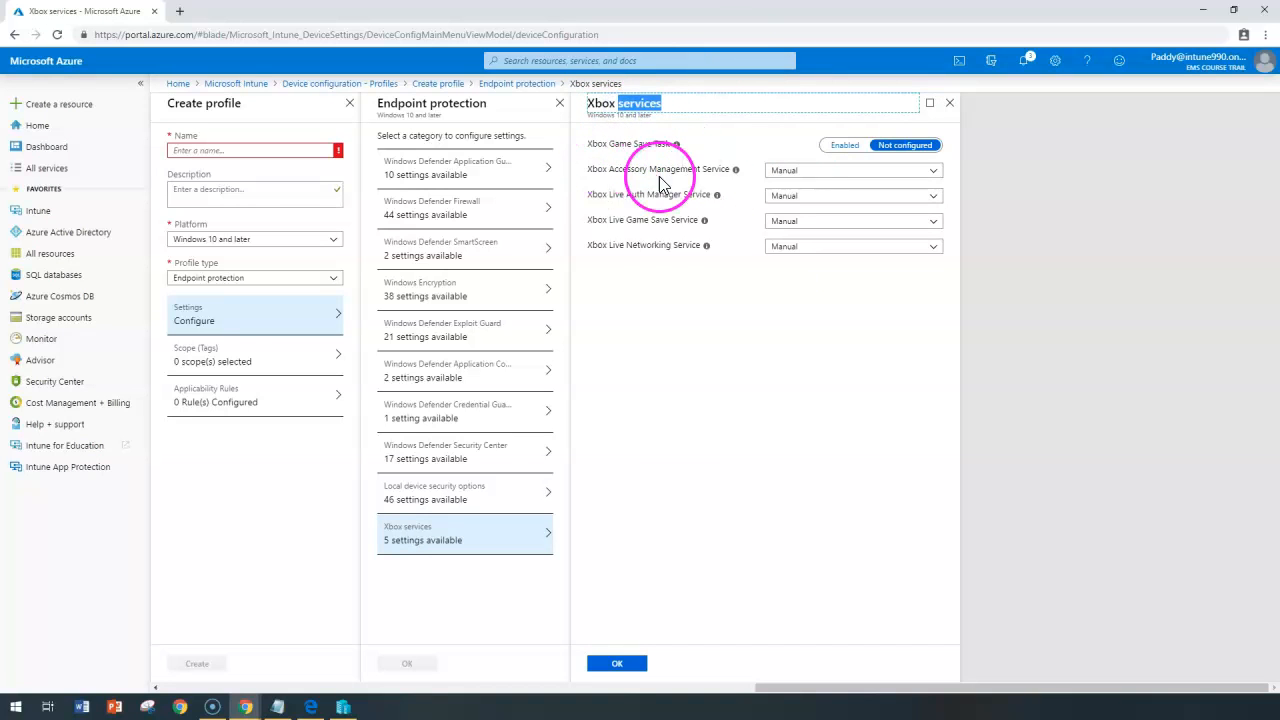
{"action": "left_click", "coordinate": [610, 155]}
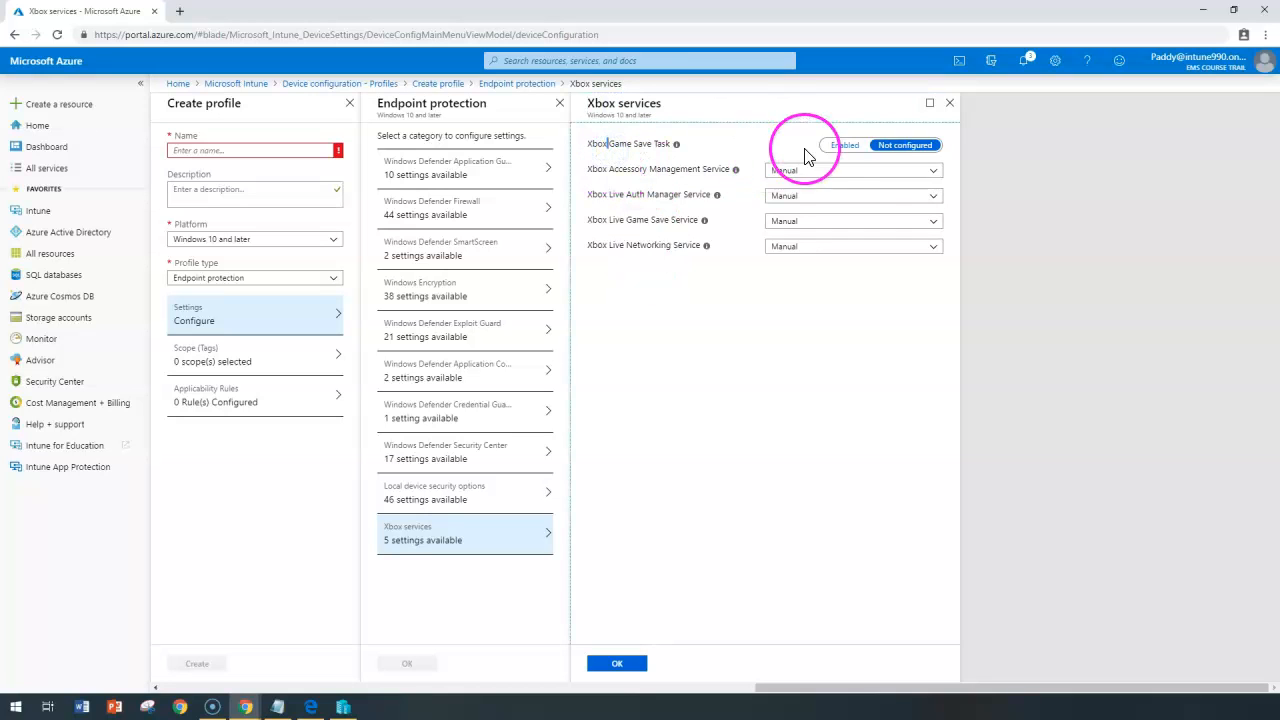
{"action": "left_click", "coordinate": [845, 147]}
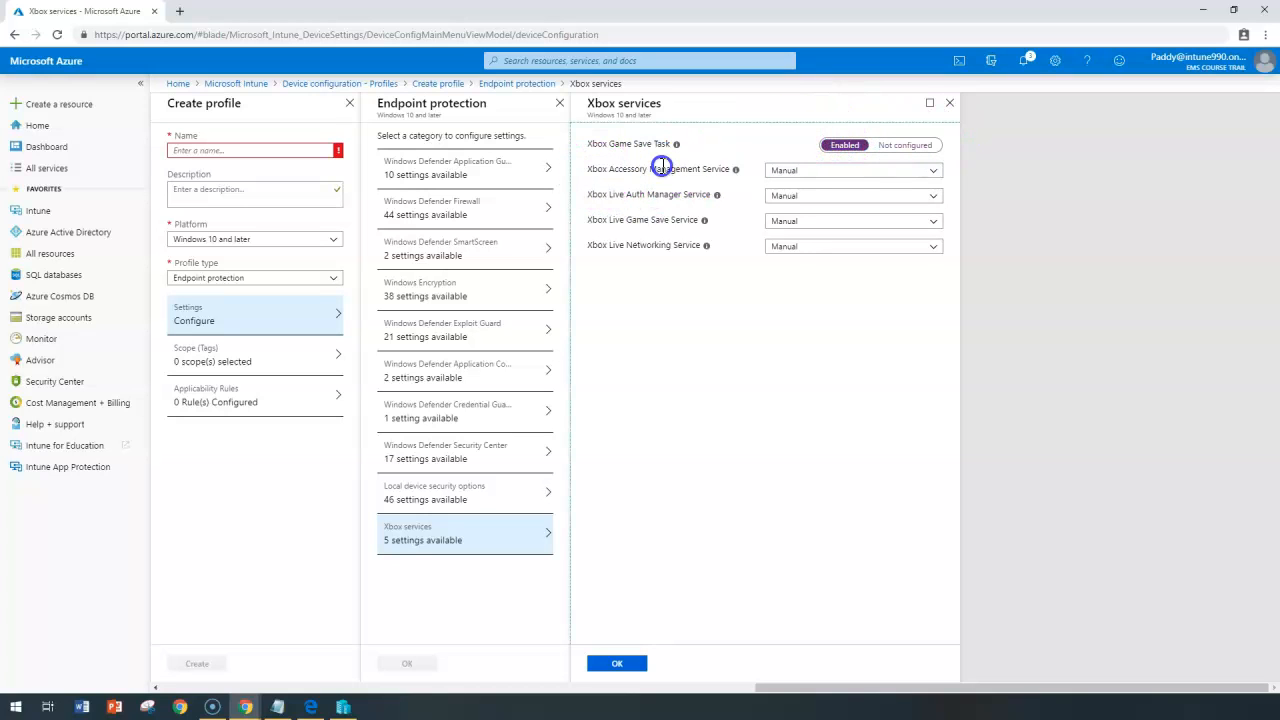
{"action": "left_click", "coordinate": [808, 172]}
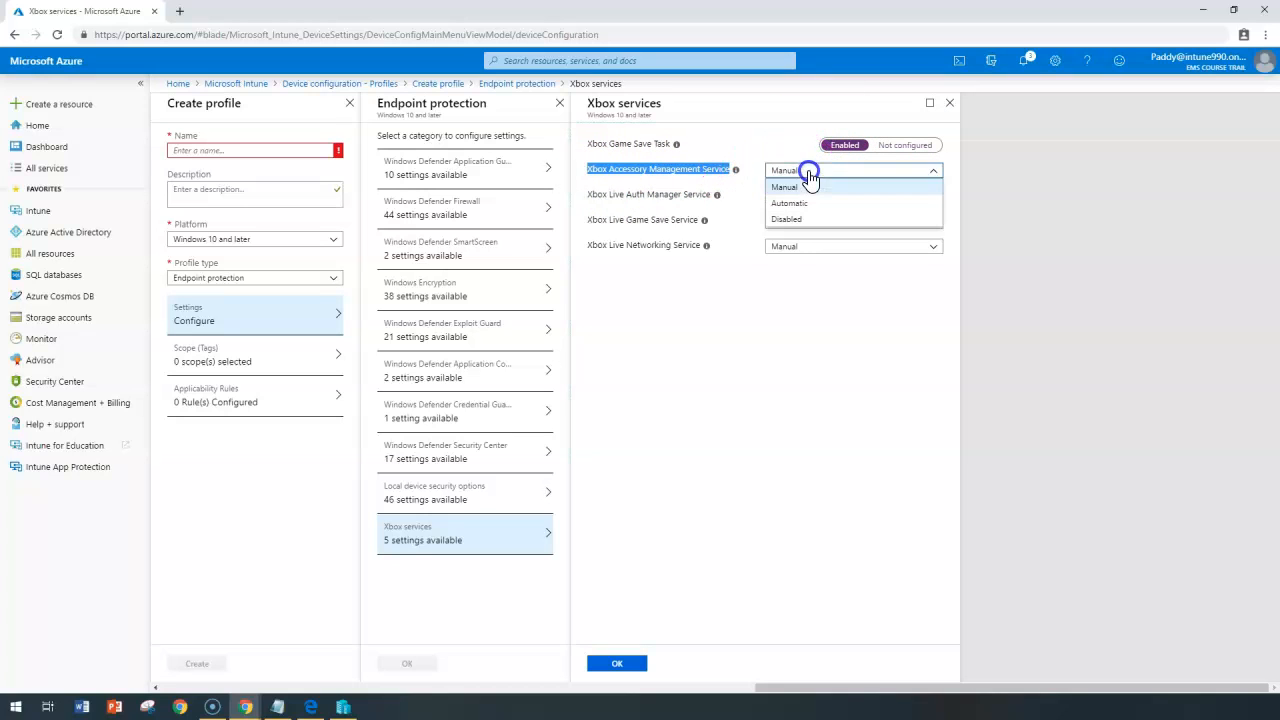
{"action": "left_click", "coordinate": [655, 192]}
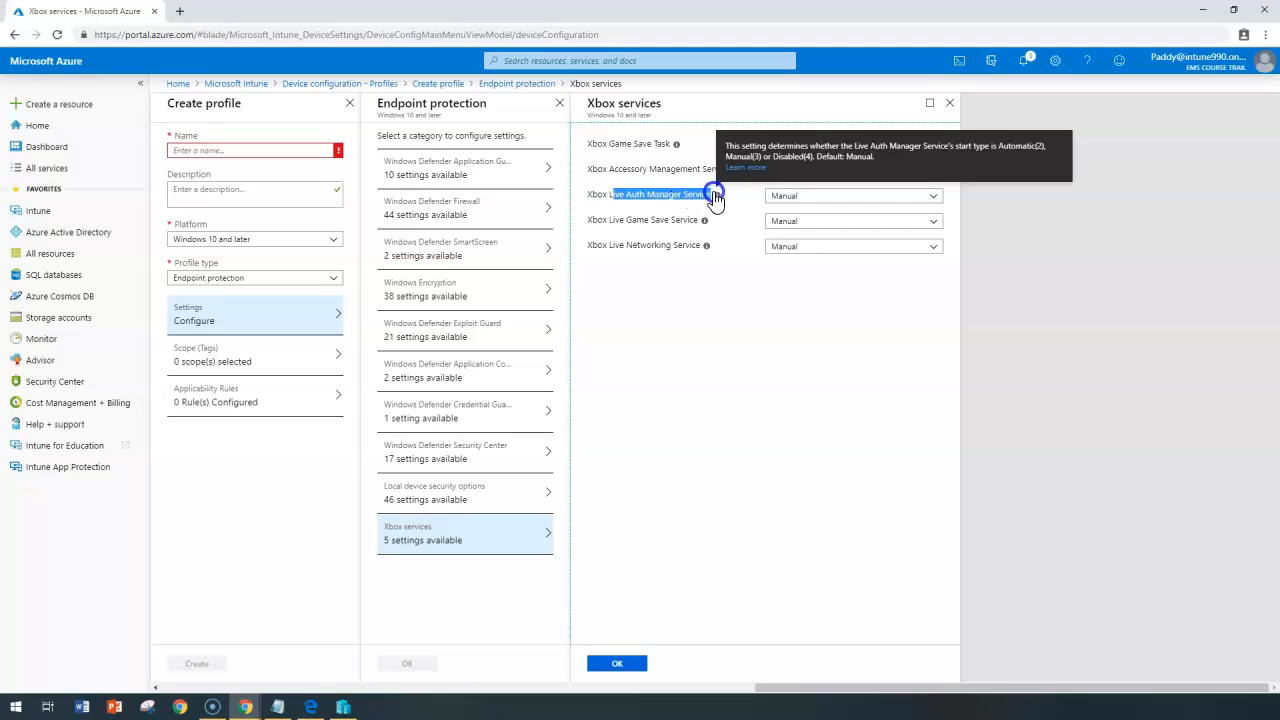
{"action": "left_click_drag", "start_coordinate": [610, 219], "coordinate": [703, 219]}
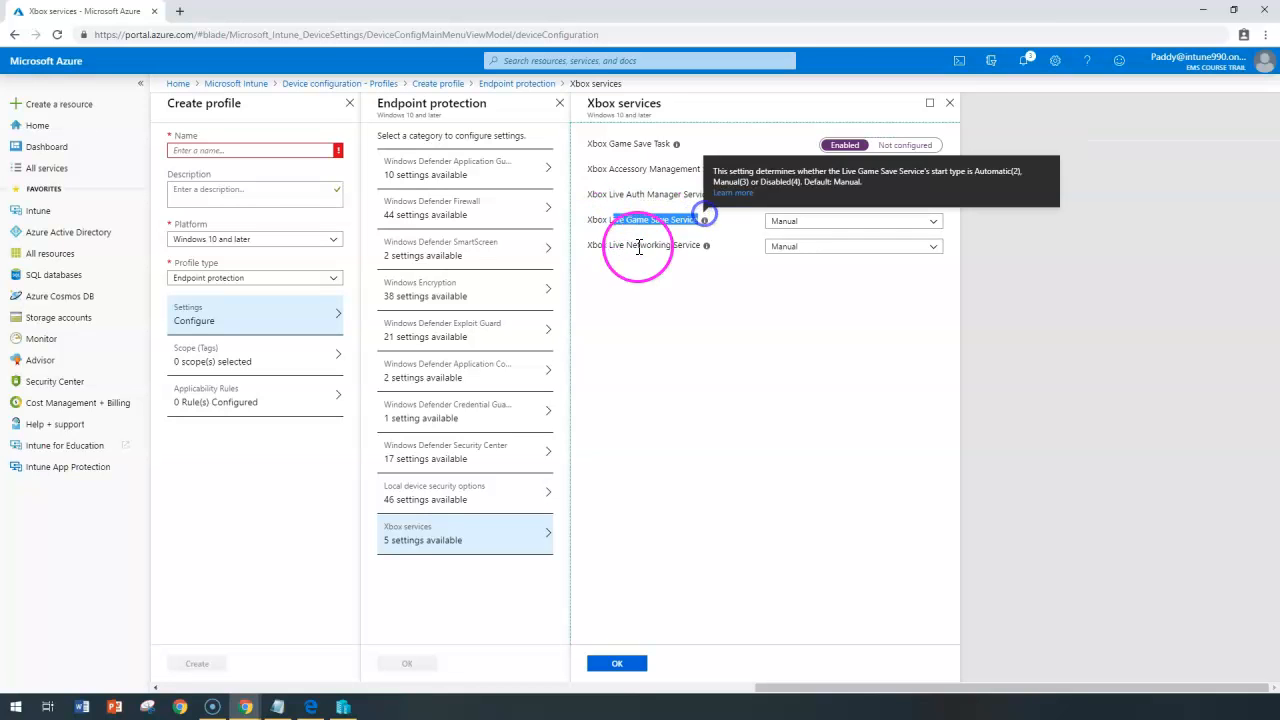
{"action": "left_click_drag", "start_coordinate": [609, 247], "coordinate": [748, 271]}
{"action": "left_click", "coordinate": [783, 248]}
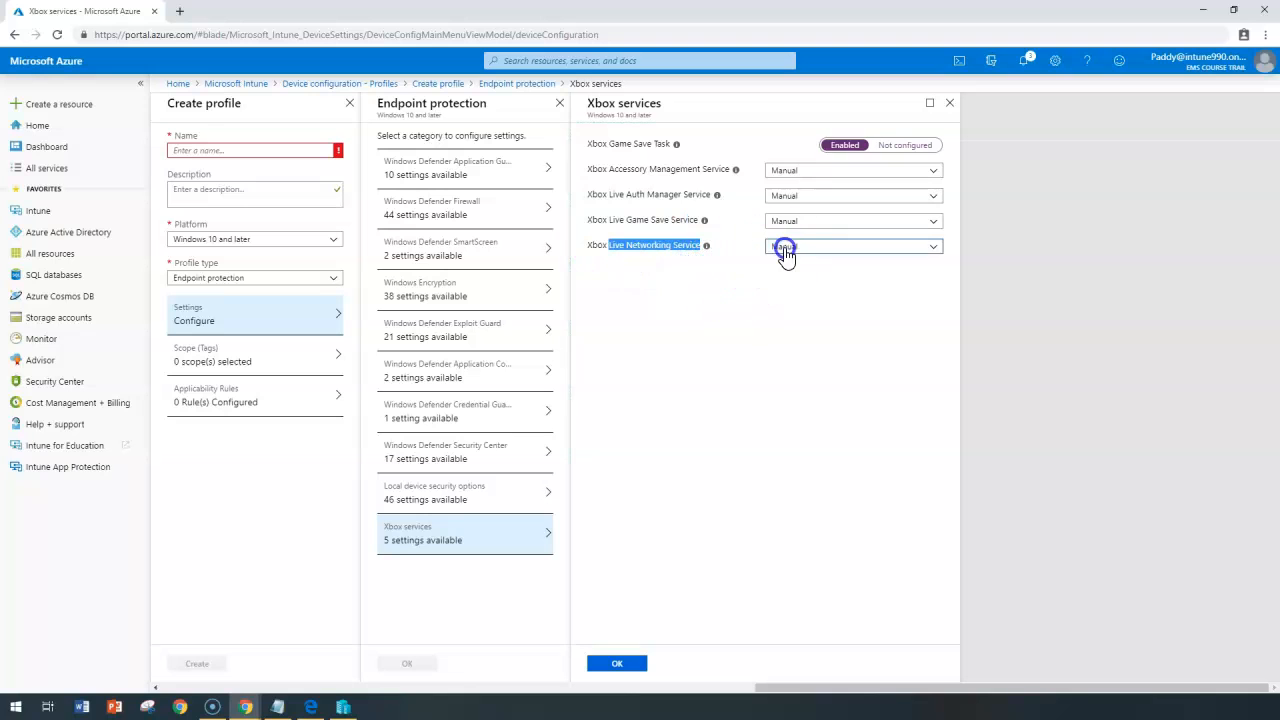
{"action": "left_click", "coordinate": [748, 570]}
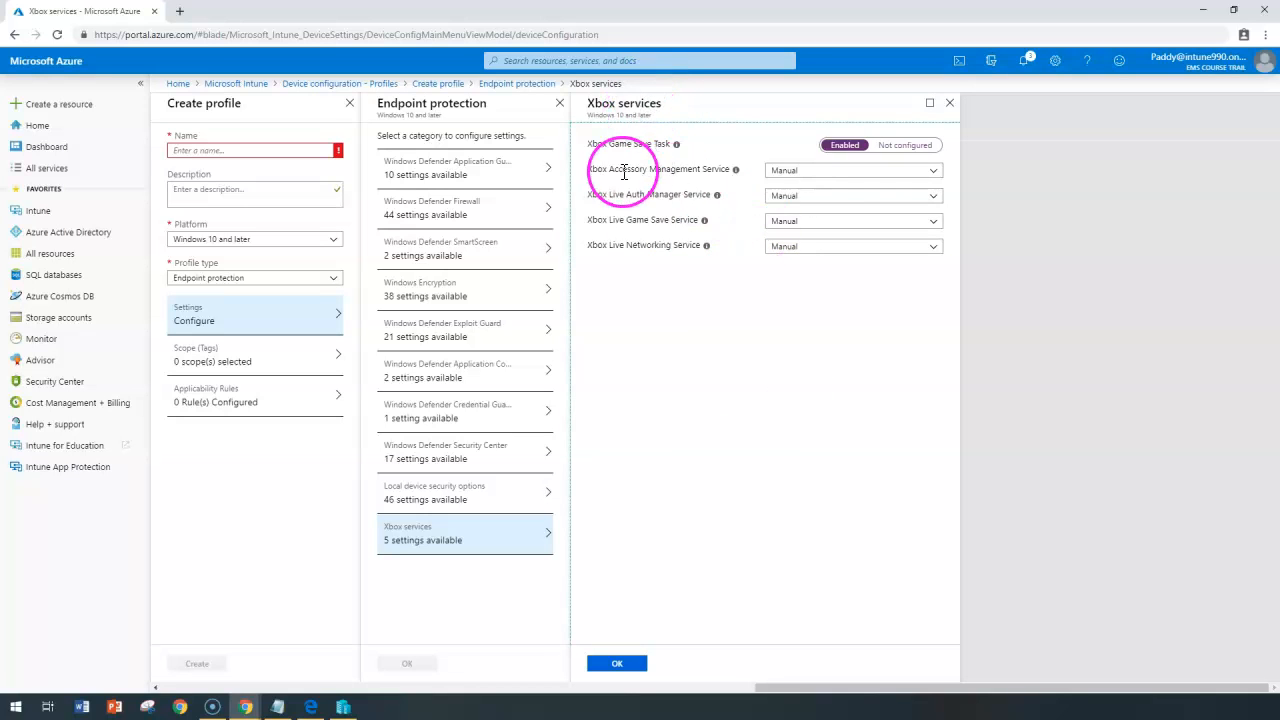
Confirm the Xbox services and Endpoint protection settings with OK.
{"action": "left_click_drag", "start_coordinate": [586, 143], "coordinate": [858, 278]}
{"action": "left_click", "coordinate": [874, 389]}
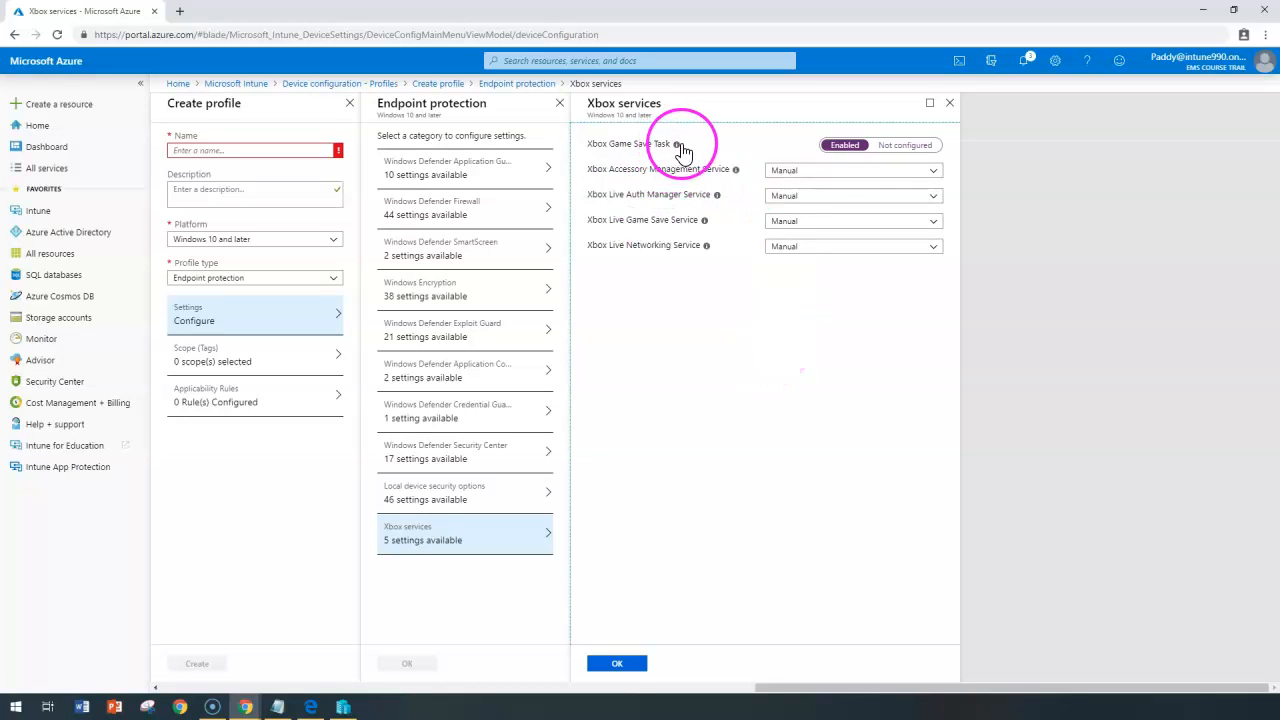
{"action": "mouse_move", "coordinate": [681, 150]}
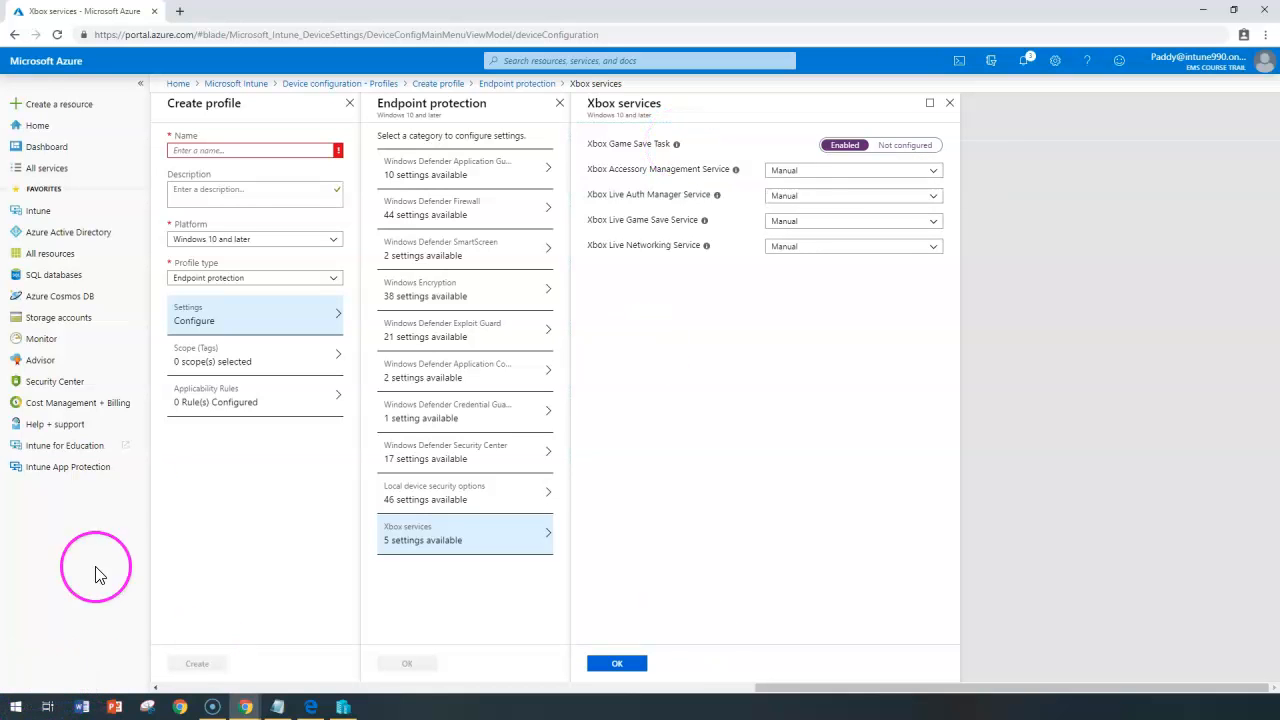
{"action": "left_click", "coordinate": [615, 663]}
{"action": "left_click", "coordinate": [408, 663]}
Name the Windows 10 profile 'Endpoint Protection Settings' and create it.
{"action": "left_click", "coordinate": [279, 150]}
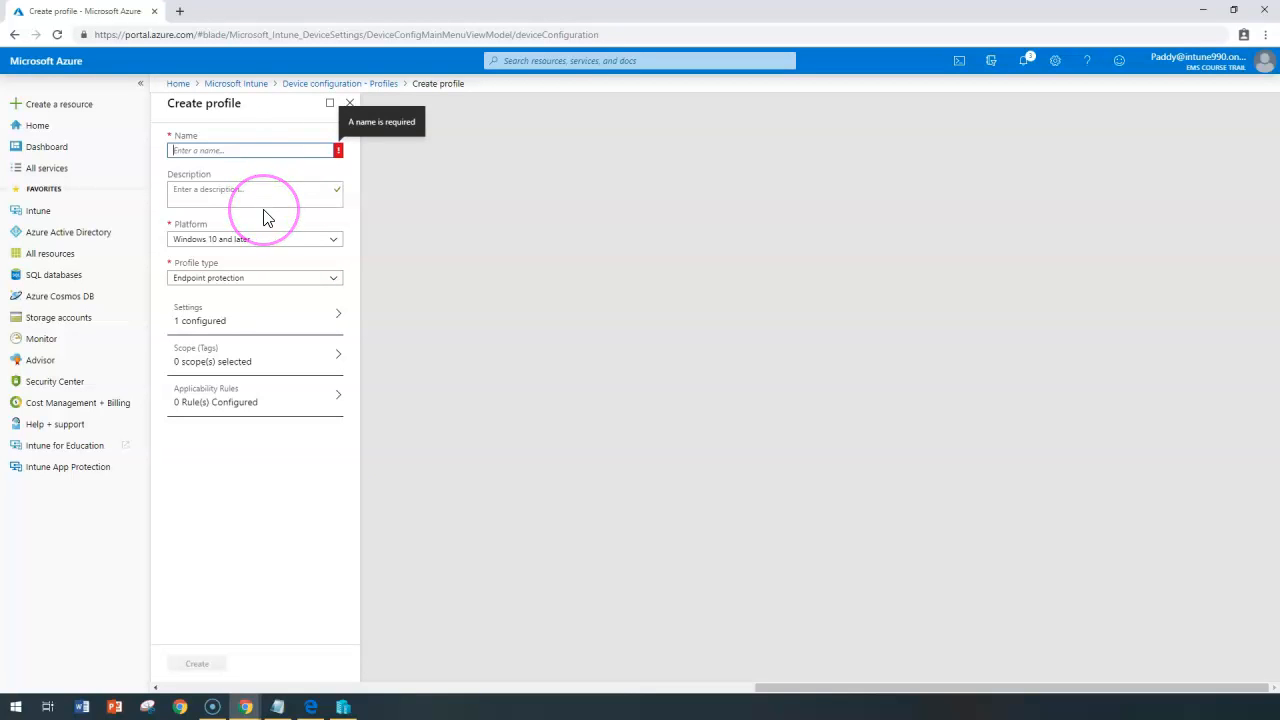
{"action": "type", "text": "Endpint"}
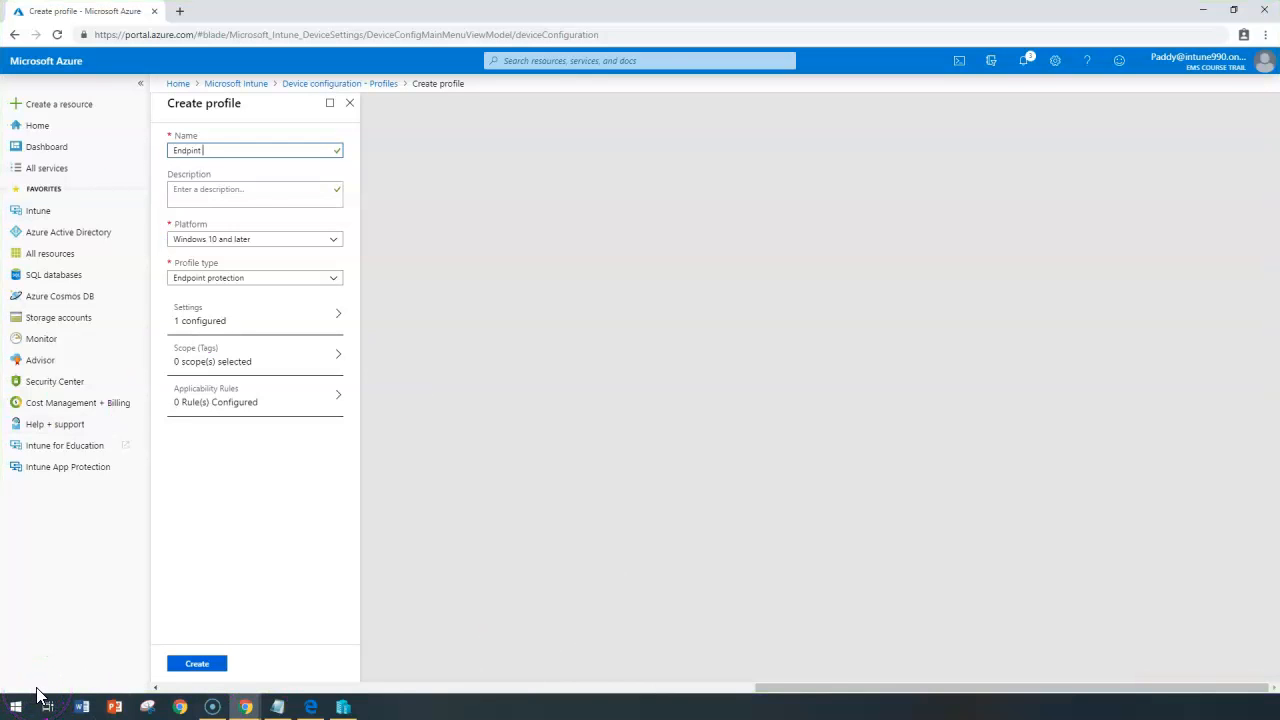
{"action": "double_click", "coordinate": [576, 145]}
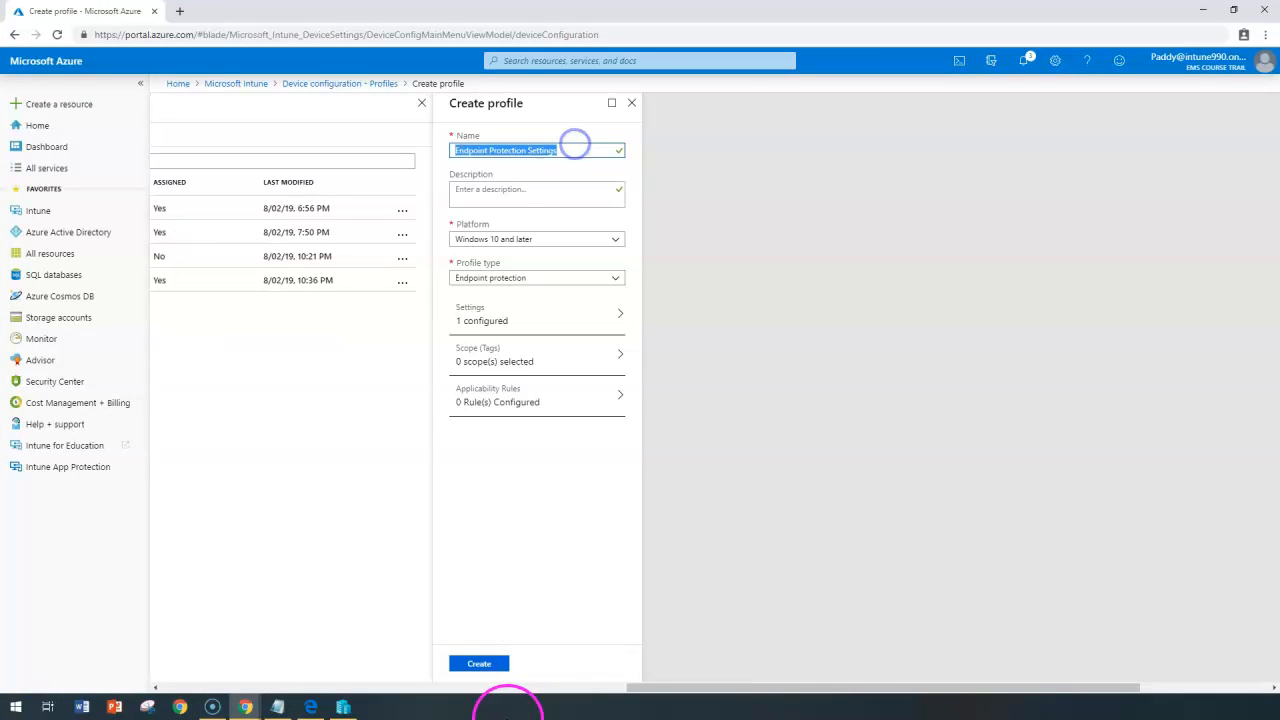
{"action": "left_click", "coordinate": [478, 665]}
{"action": "left_click_drag", "start_coordinate": [648, 689], "coordinate": [922, 693]}
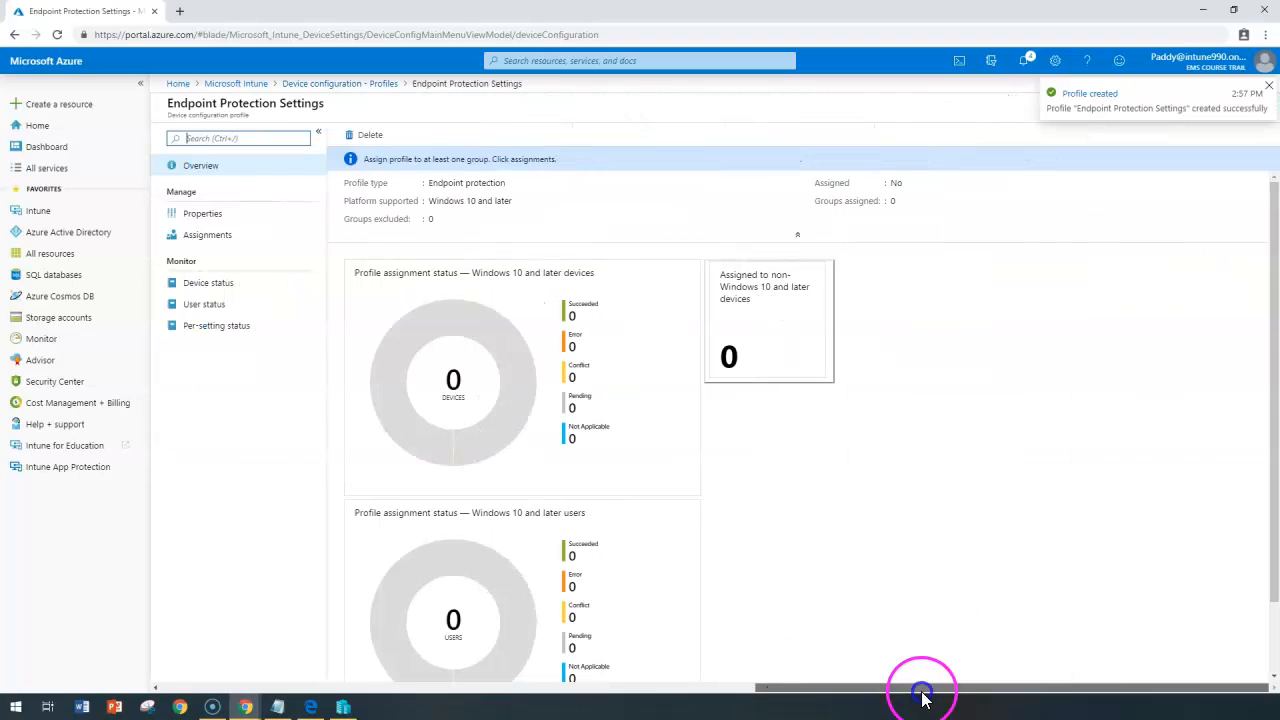
Under Assignments, include All Finance Users Group via Selected Groups and save.
{"action": "left_click", "coordinate": [218, 245]}
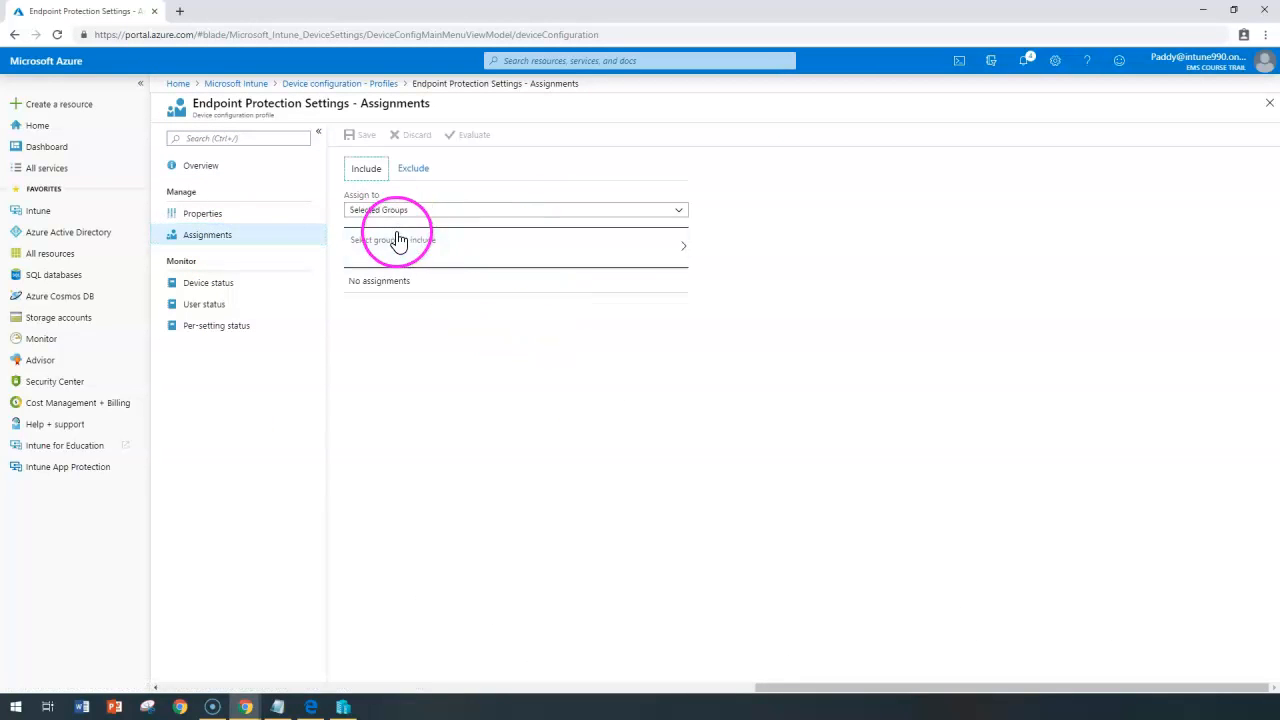
{"action": "left_click", "coordinate": [381, 209]}
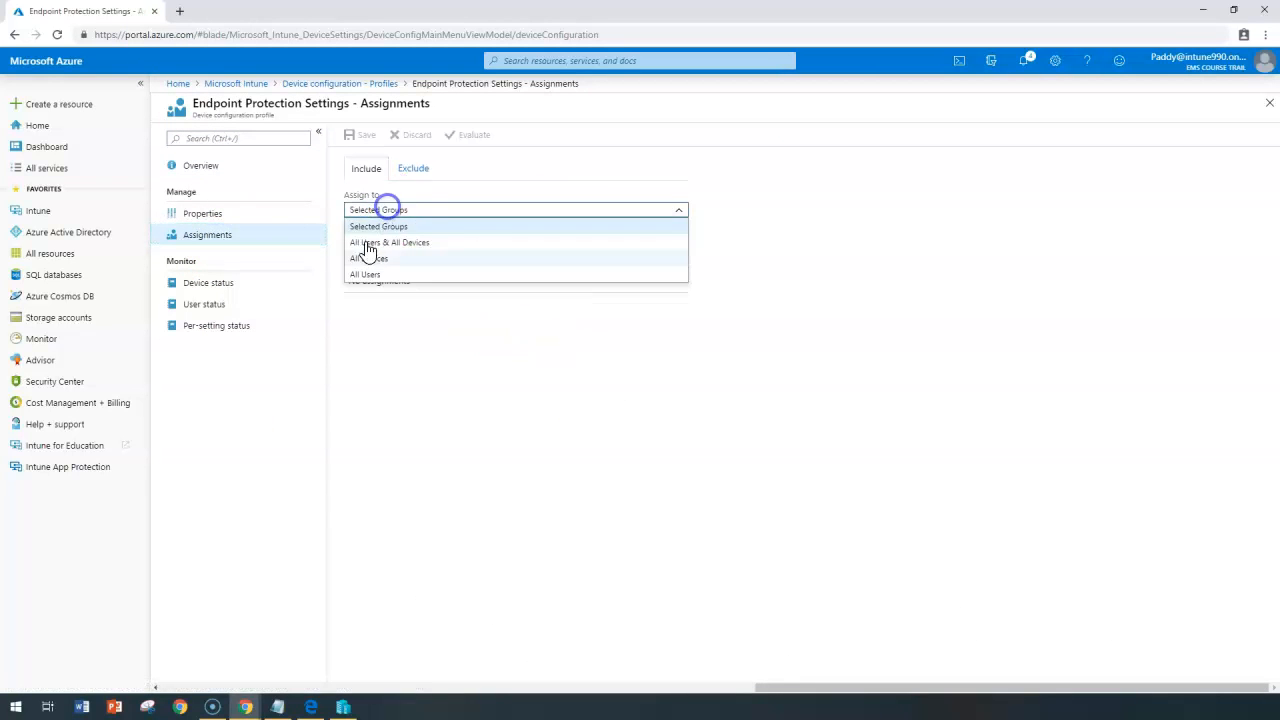
{"action": "left_click", "coordinate": [430, 357]}
{"action": "left_click", "coordinate": [443, 249]}
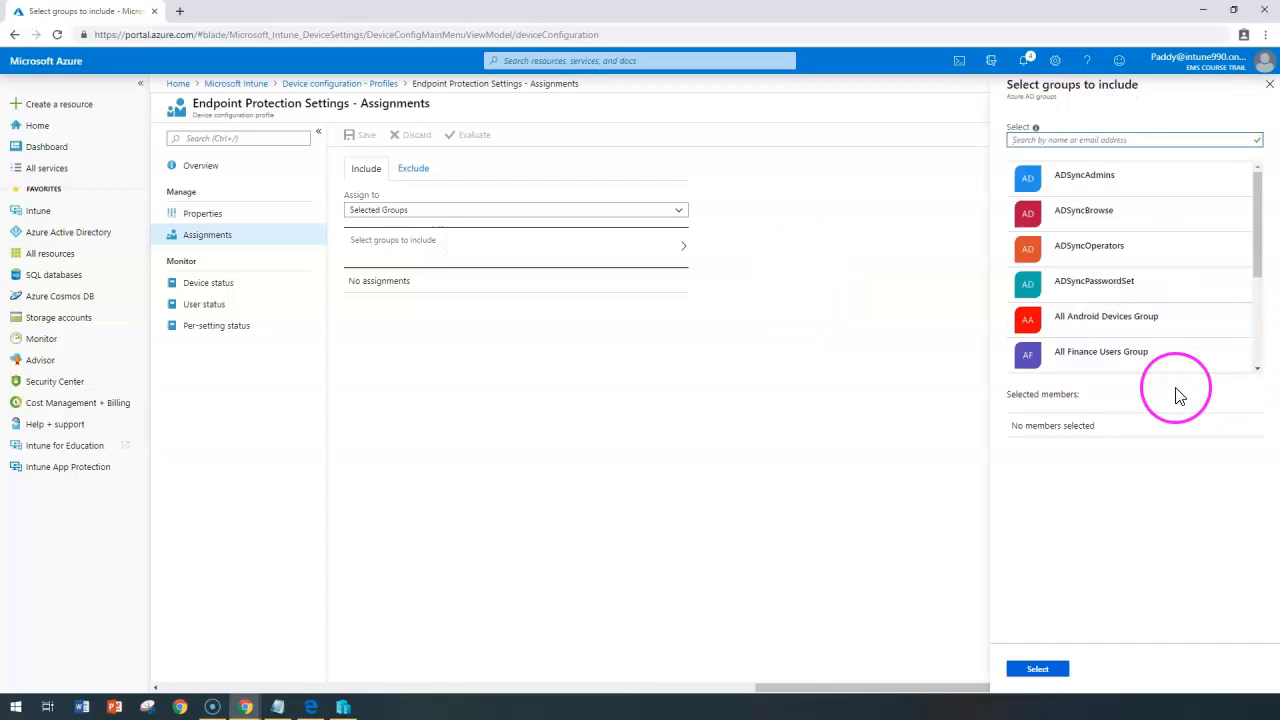
{"action": "left_click", "coordinate": [1143, 370]}
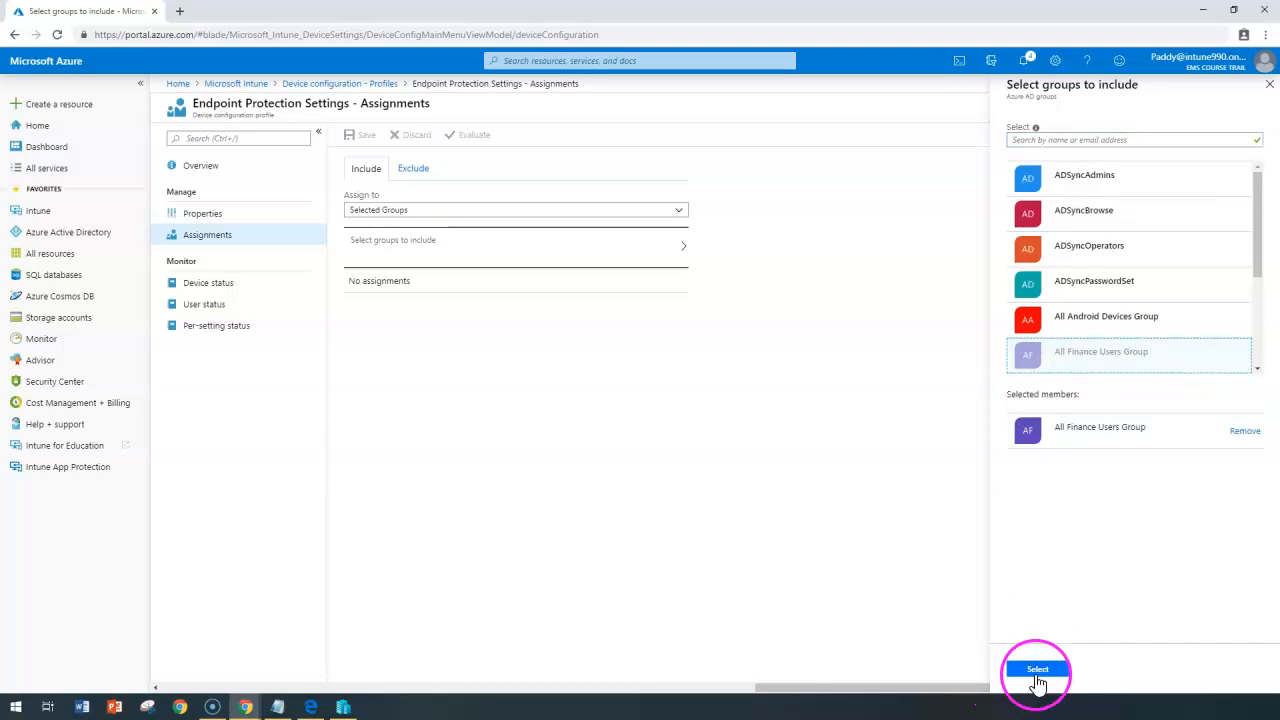
{"action": "left_click", "coordinate": [1035, 670]}
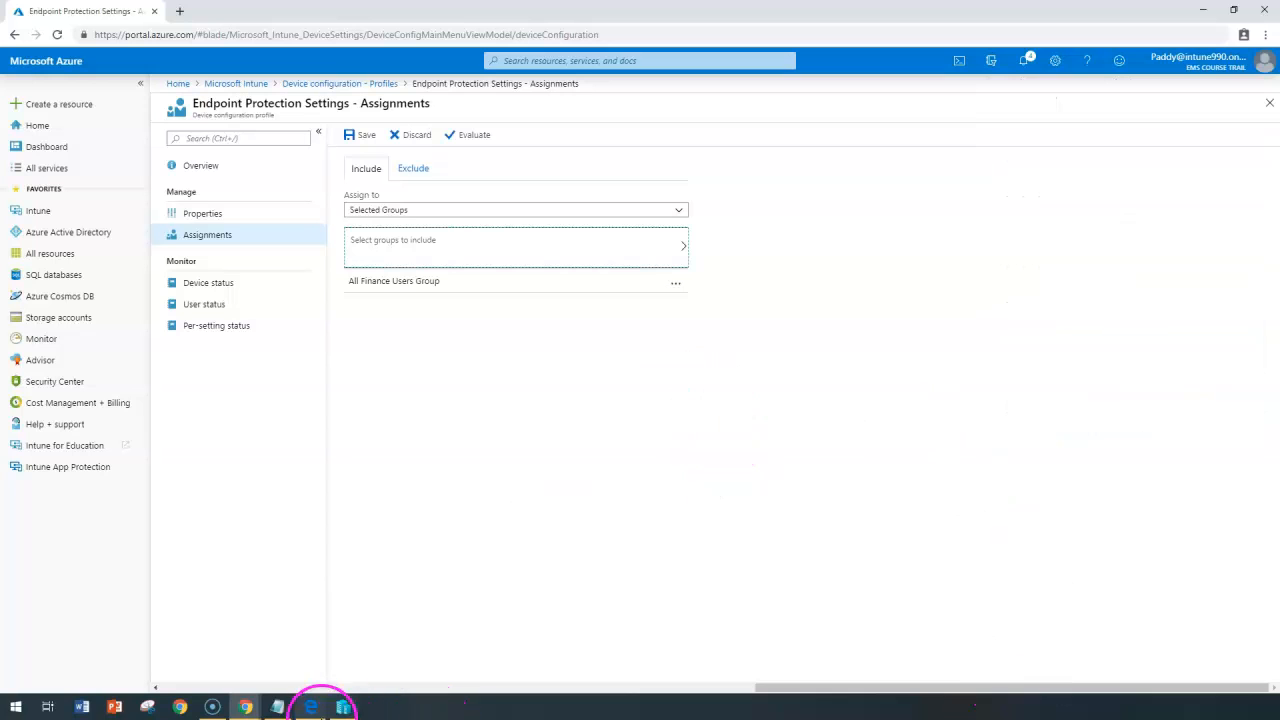
{"action": "left_click", "coordinate": [360, 135]}
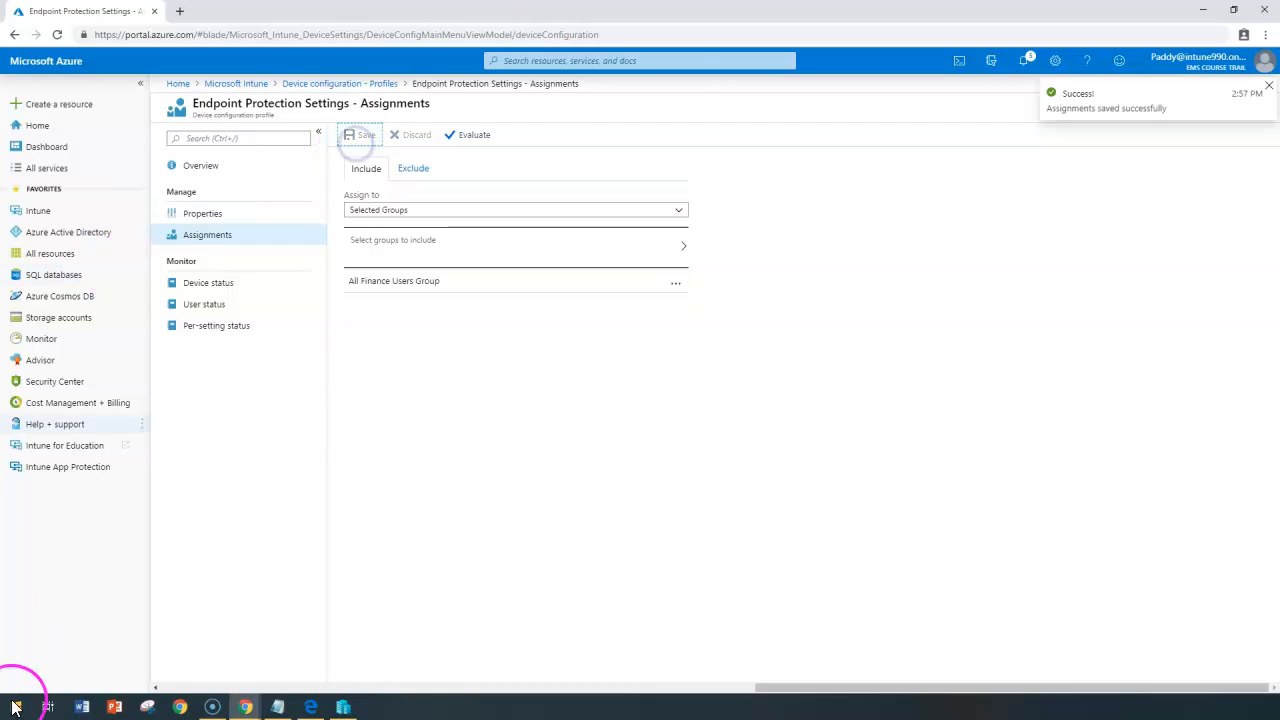